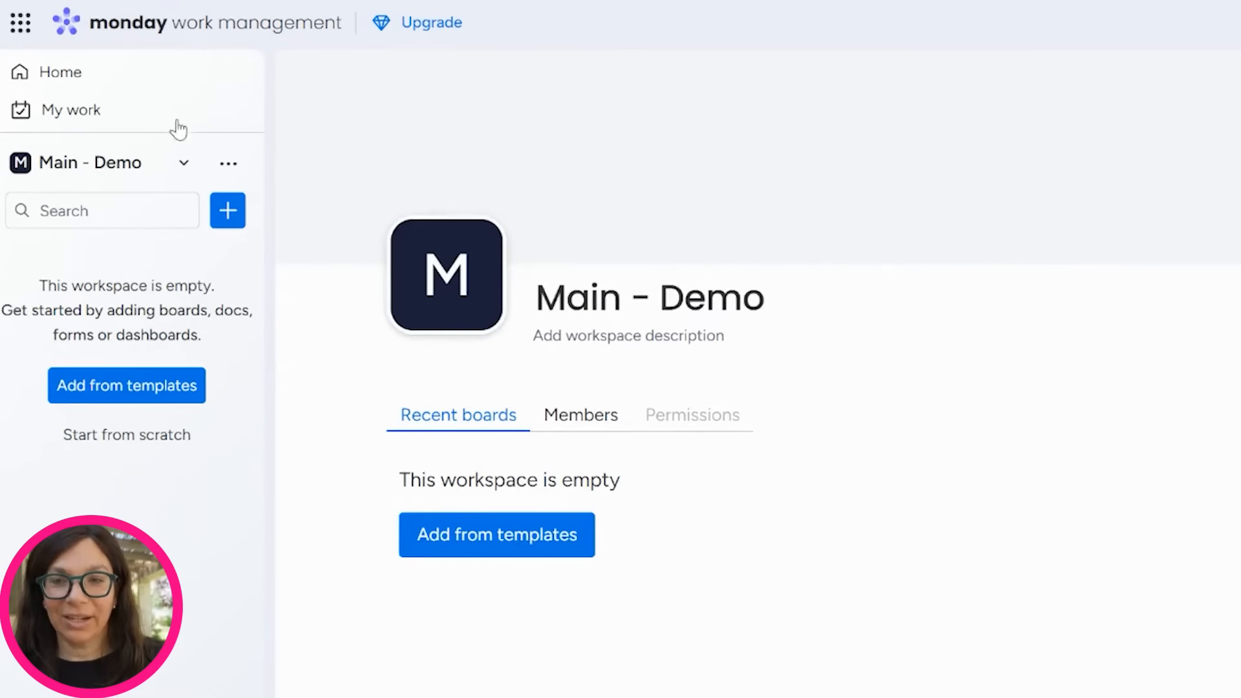
Look through the list of available workspaces and close it, staying in the Main - Demo workspace.
{"action": "left_click", "coordinate": [181, 174]}
{"action": "scroll", "coordinate": [146, 349], "scroll_direction": "down", "scroll_amount": 10}
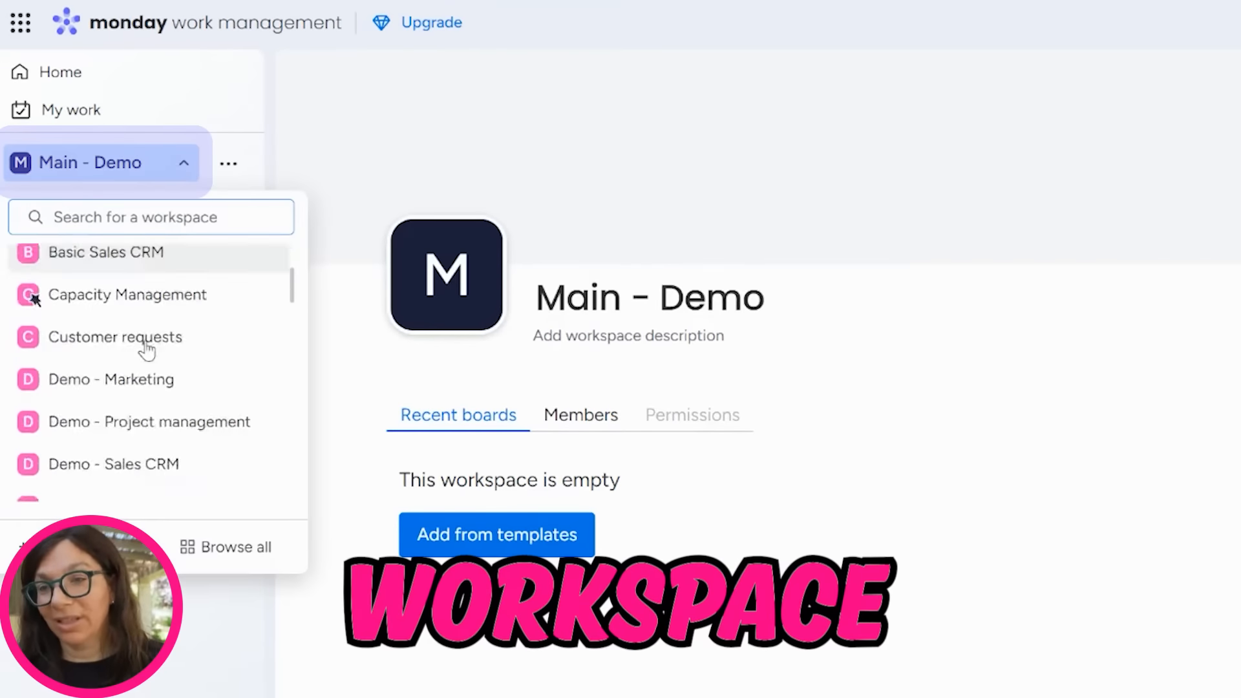
{"action": "scroll", "coordinate": [149, 352], "scroll_direction": "down", "scroll_amount": 3}
{"action": "scroll", "coordinate": [149, 352], "scroll_direction": "up", "scroll_amount": 10}
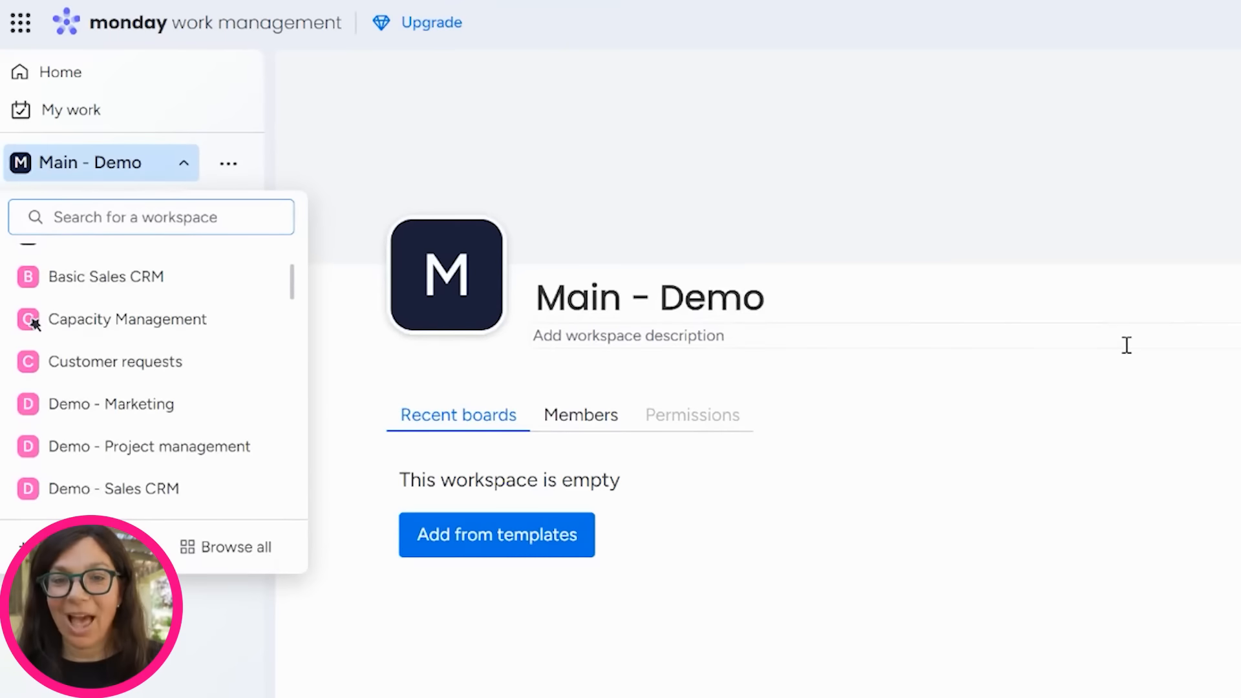
{"action": "left_click", "coordinate": [1039, 373]}
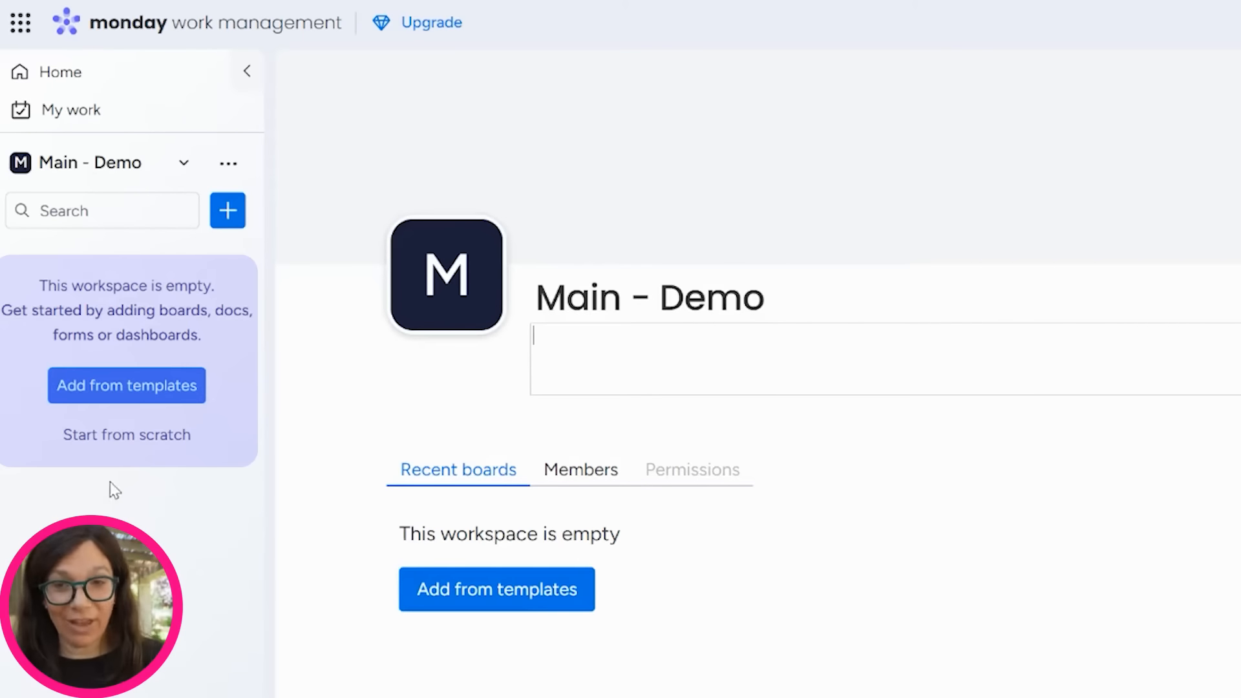
{"action": "left_click", "coordinate": [940, 642]}
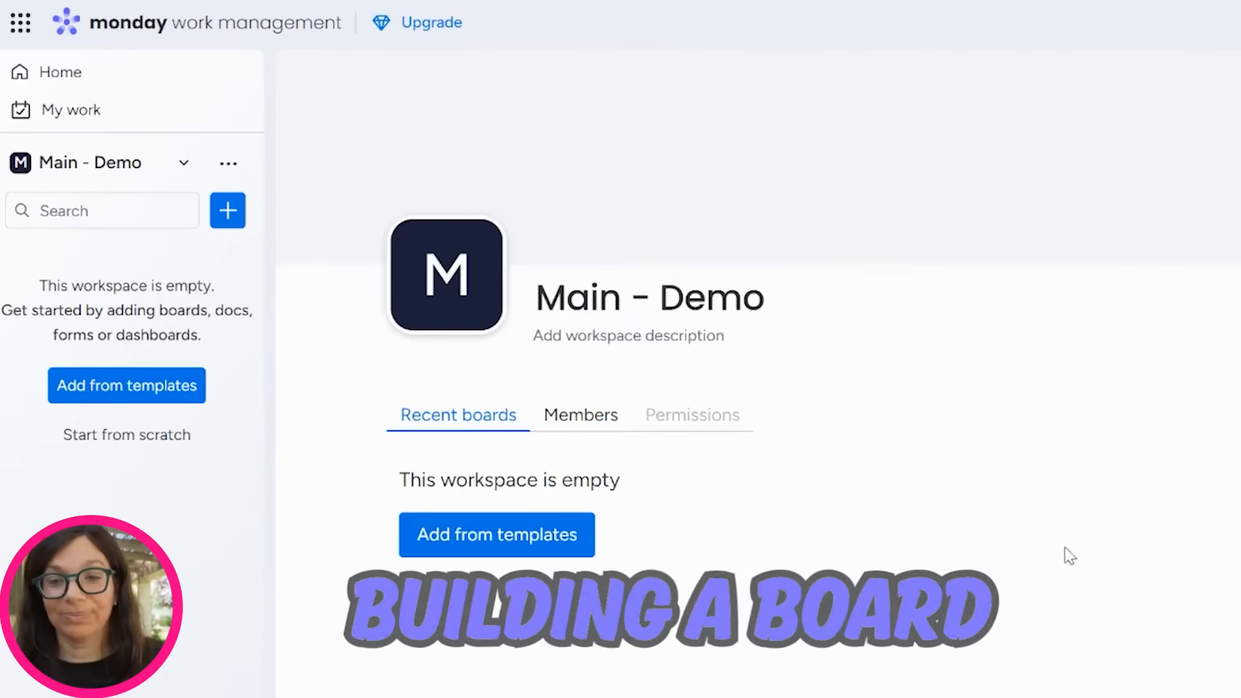
Browse the recommended templates in the Template center and close it without adding one.
{"action": "left_click", "coordinate": [411, 555]}
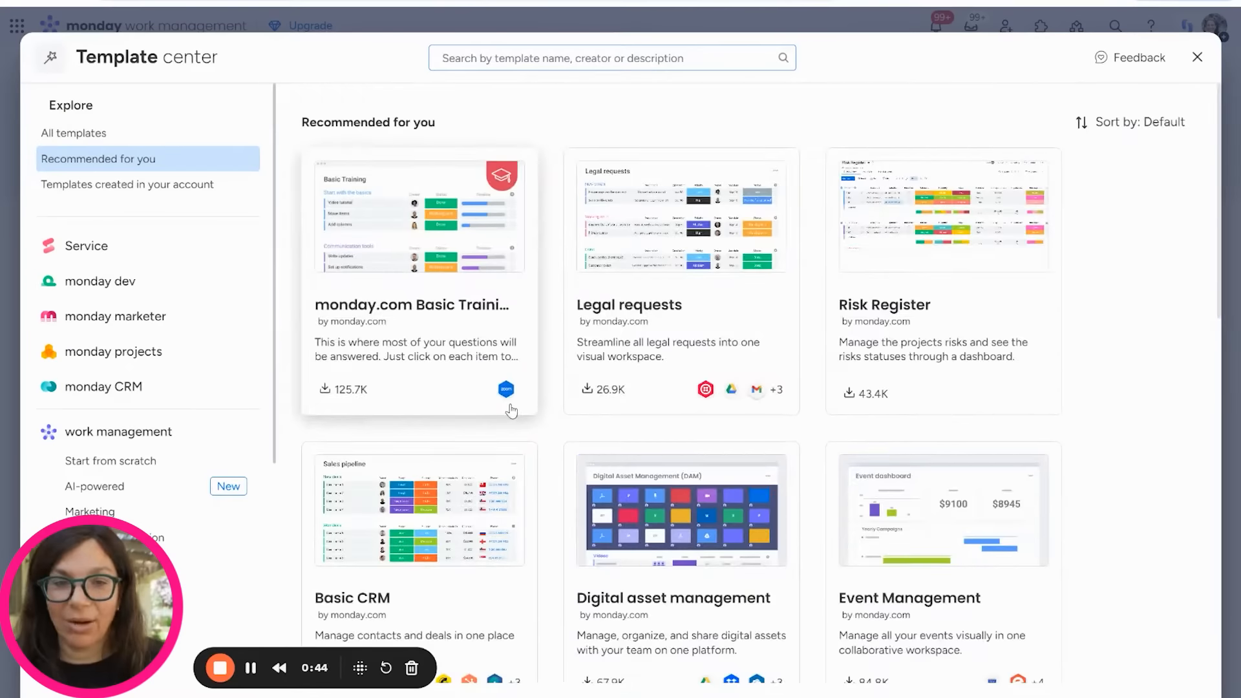
{"action": "scroll", "coordinate": [762, 598], "scroll_direction": "down", "scroll_amount": 10}
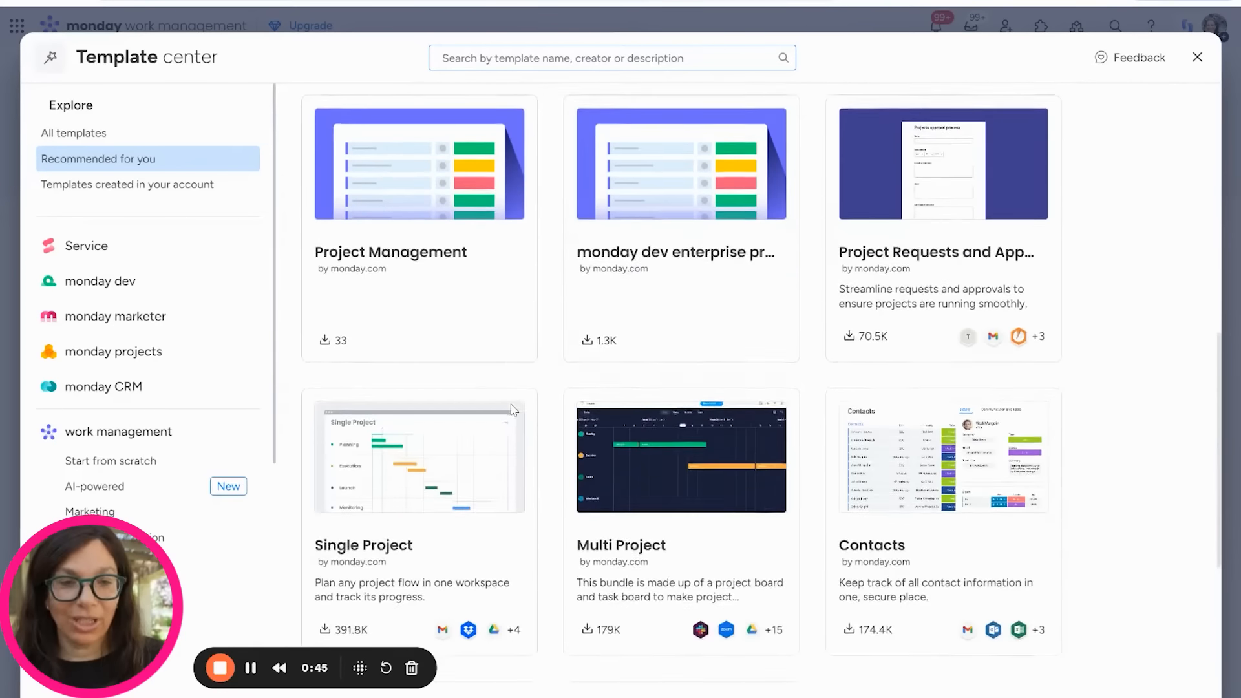
{"action": "scroll", "coordinate": [512, 409], "scroll_direction": "down", "scroll_amount": 5}
{"action": "scroll", "coordinate": [511, 411], "scroll_direction": "up", "scroll_amount": 15}
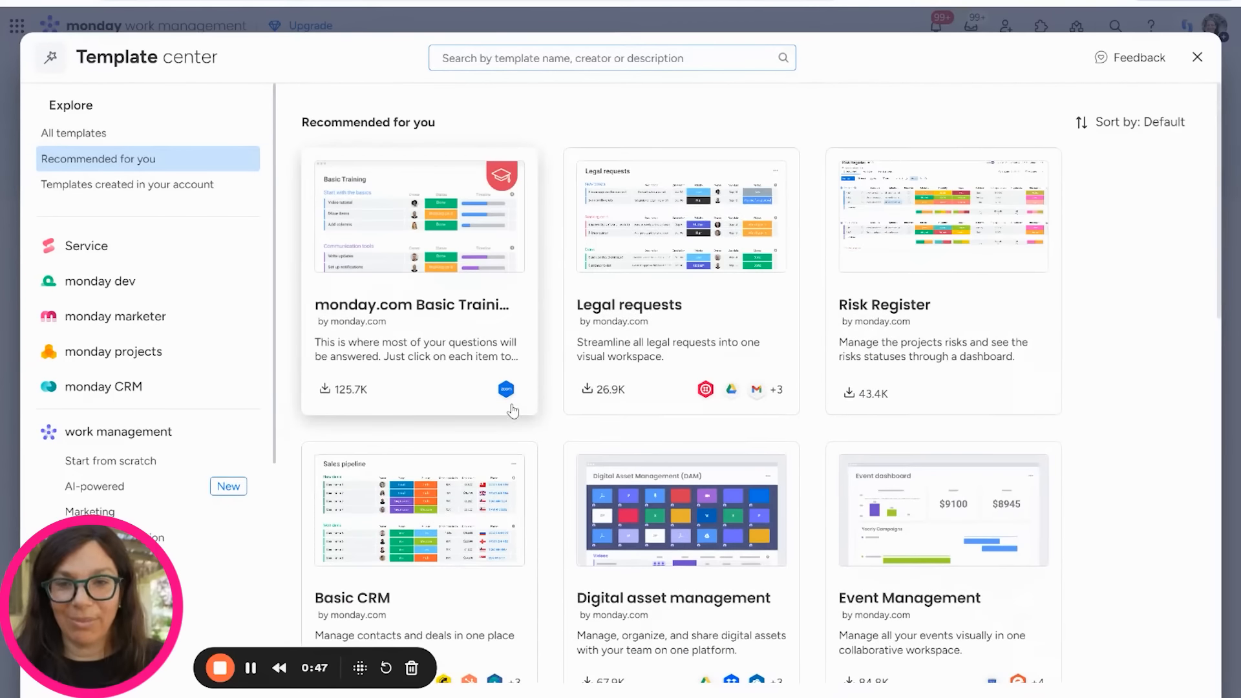
{"action": "left_click", "coordinate": [1196, 58]}
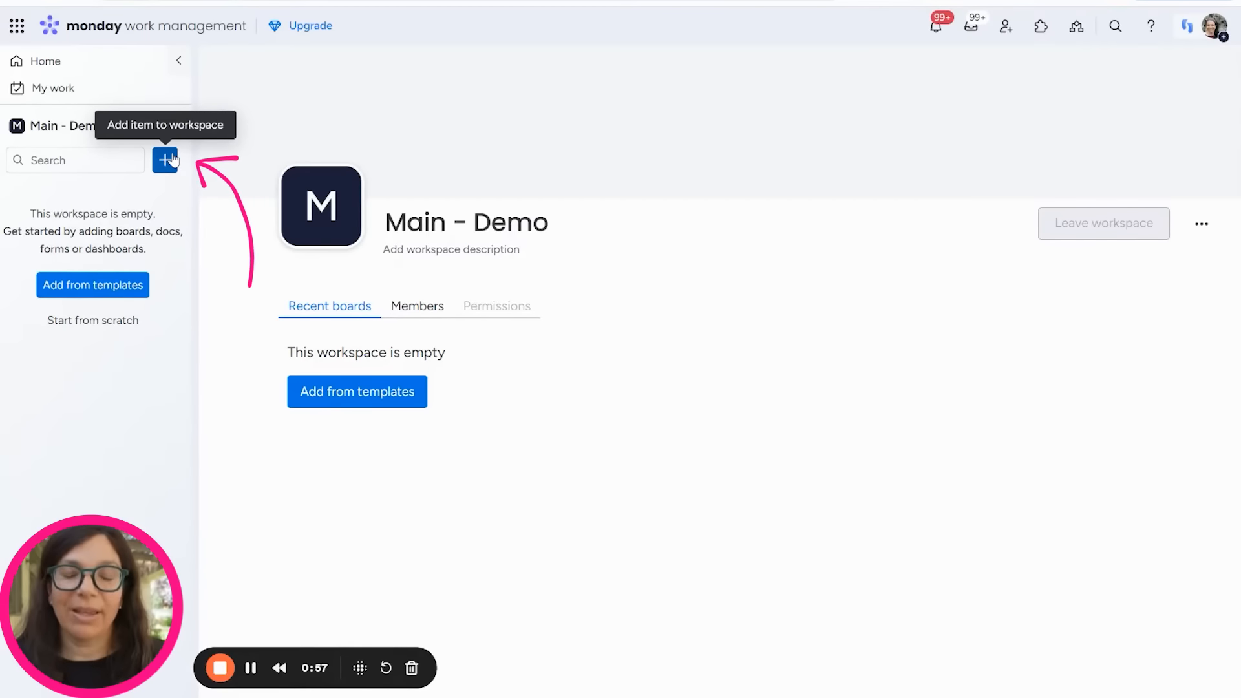
Create a new main board named "Task Board" in the workspace, set to manage Tasks.
{"action": "left_click", "coordinate": [166, 166]}
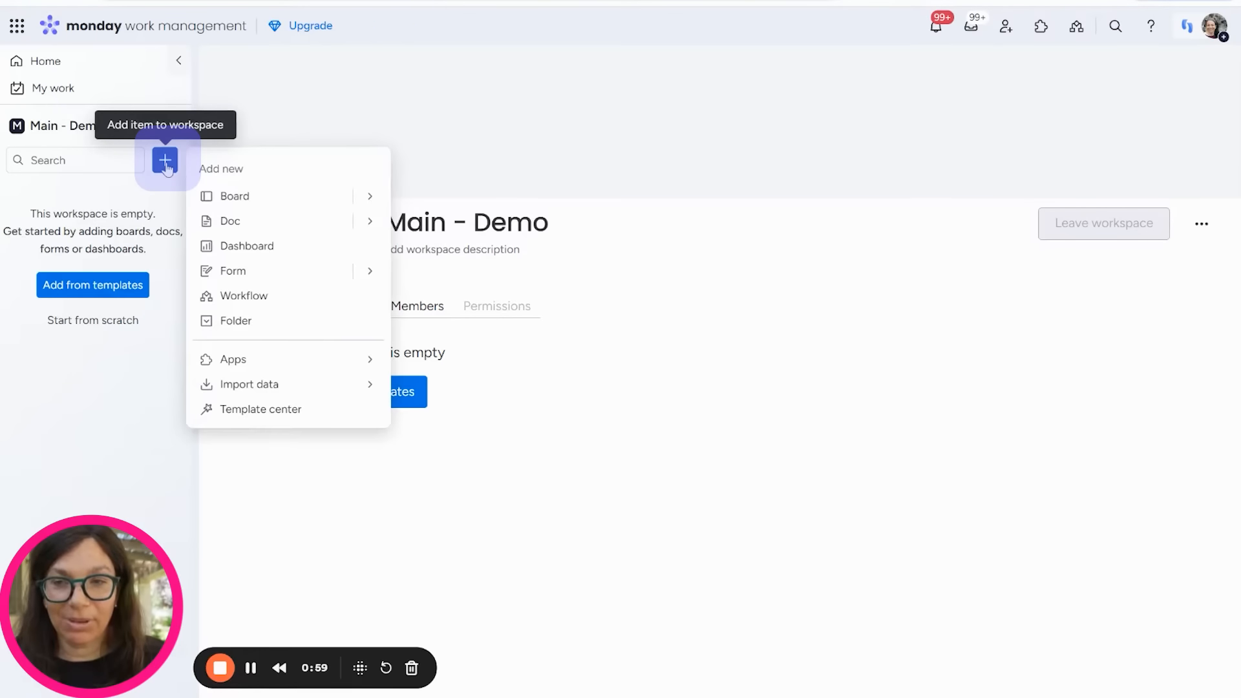
{"action": "left_click", "coordinate": [235, 199]}
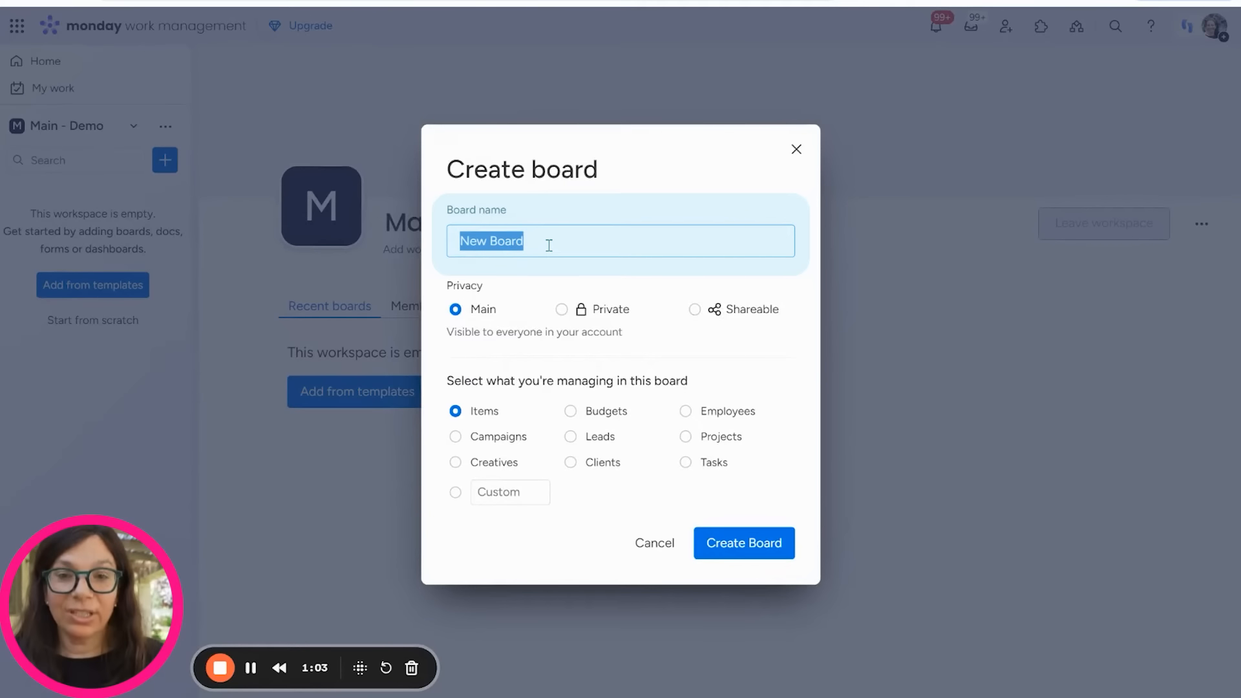
{"action": "type", "text": "Task"}
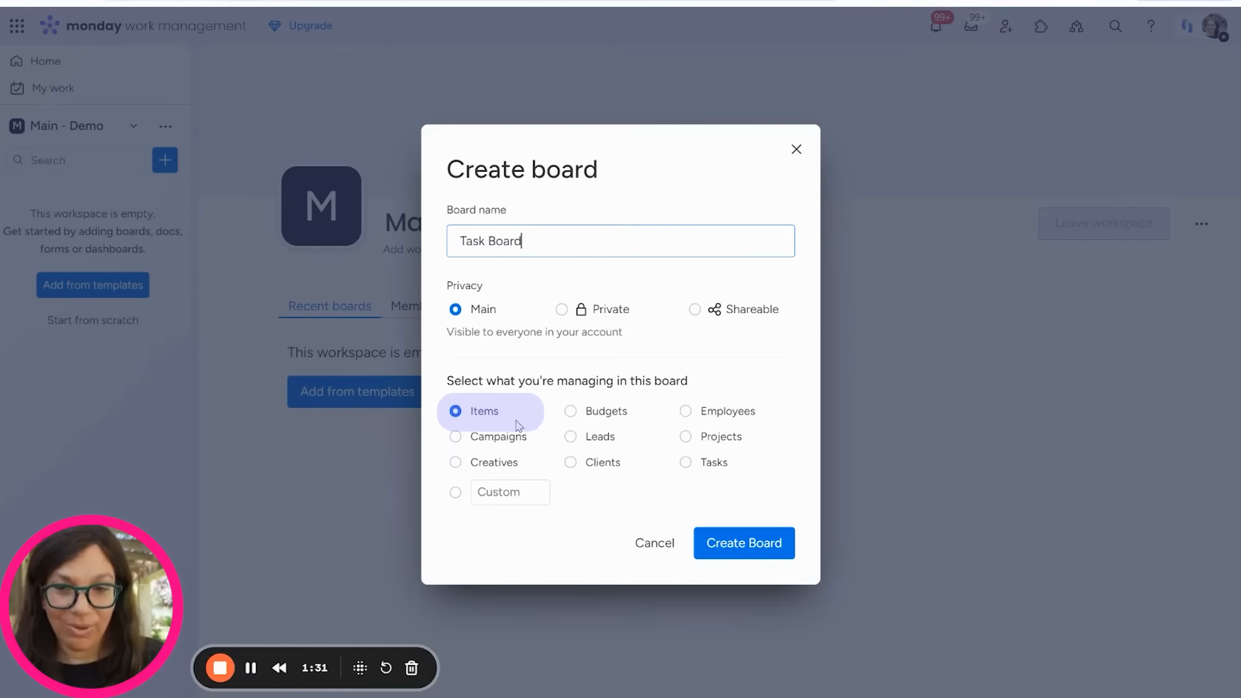
{"action": "left_click", "coordinate": [687, 464]}
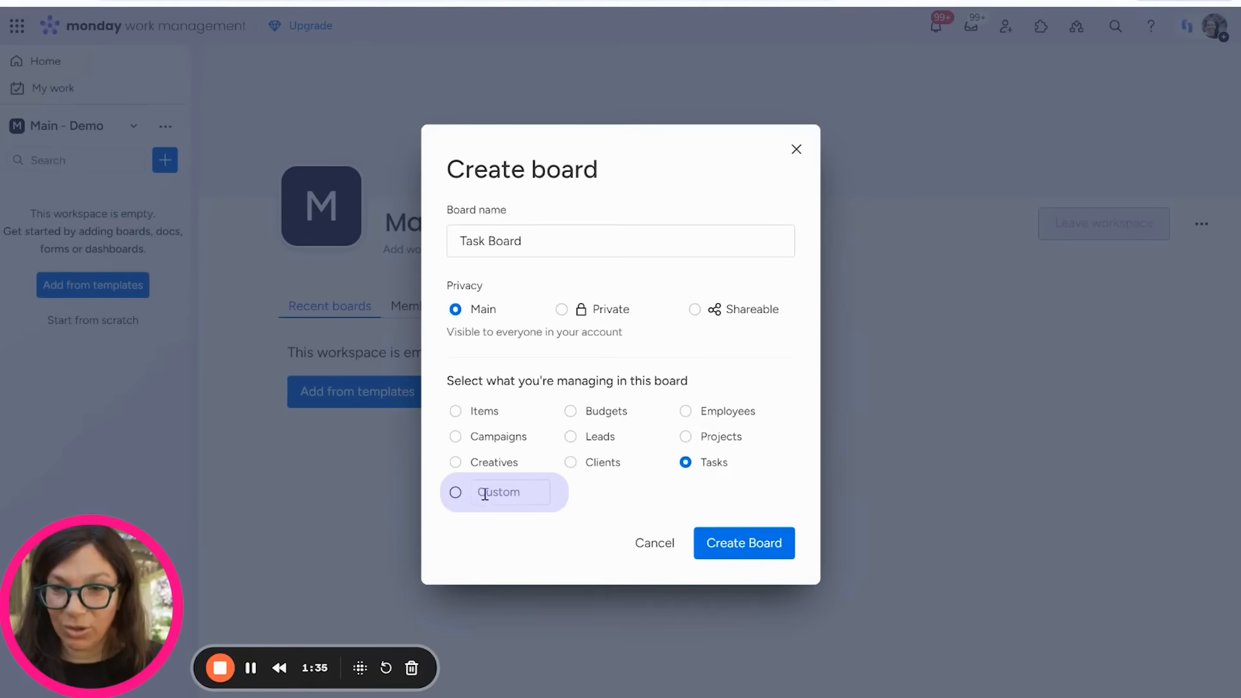
{"action": "left_click", "coordinate": [712, 543]}
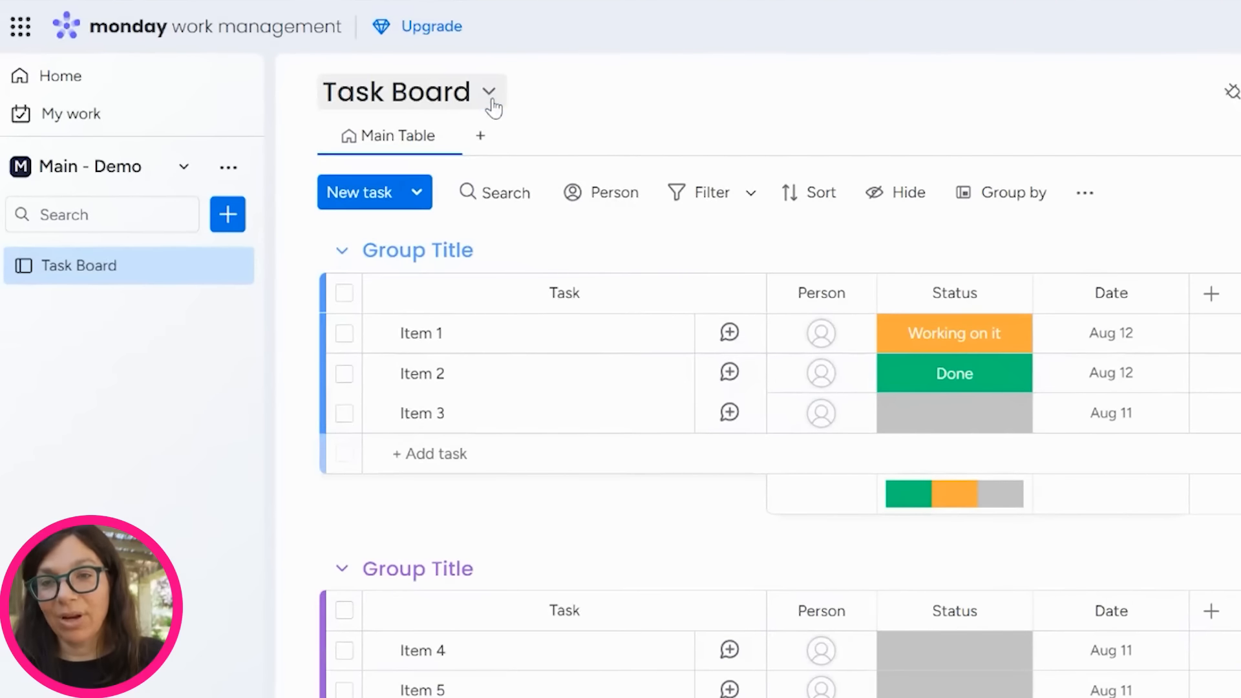
Open the Task Board's board info and add the board to the favorites.
{"action": "left_click", "coordinate": [490, 97]}
{"action": "left_click", "coordinate": [403, 154]}
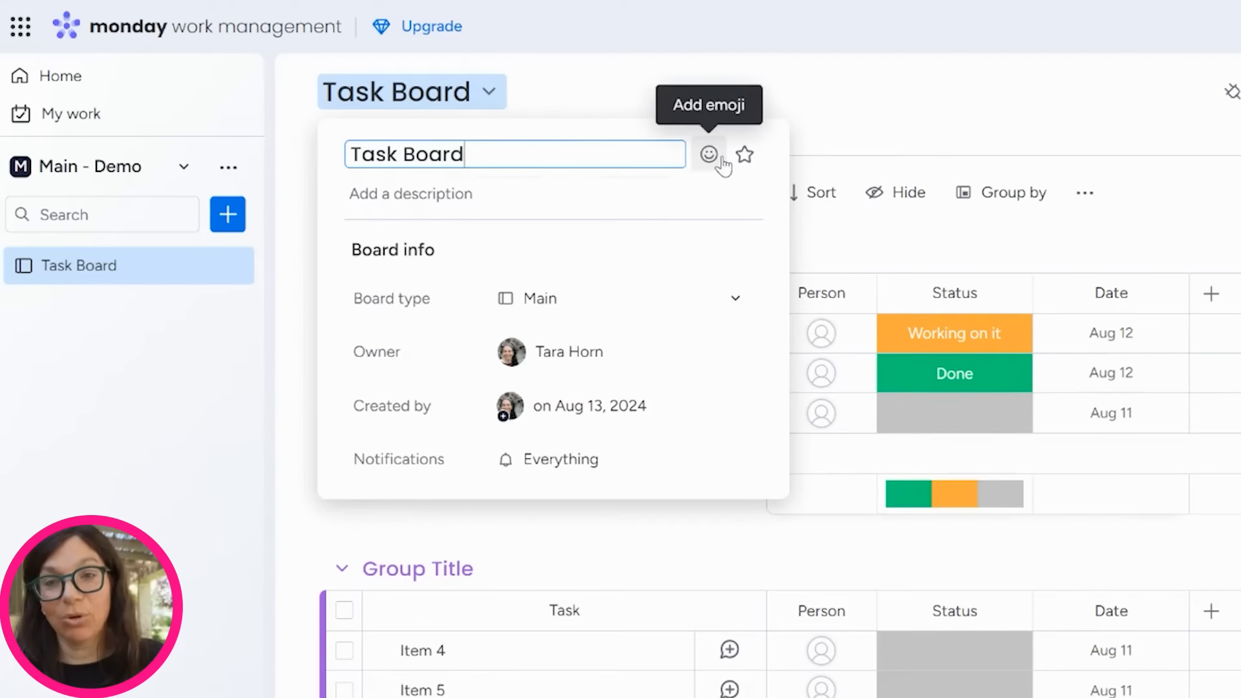
{"action": "left_click", "coordinate": [744, 155]}
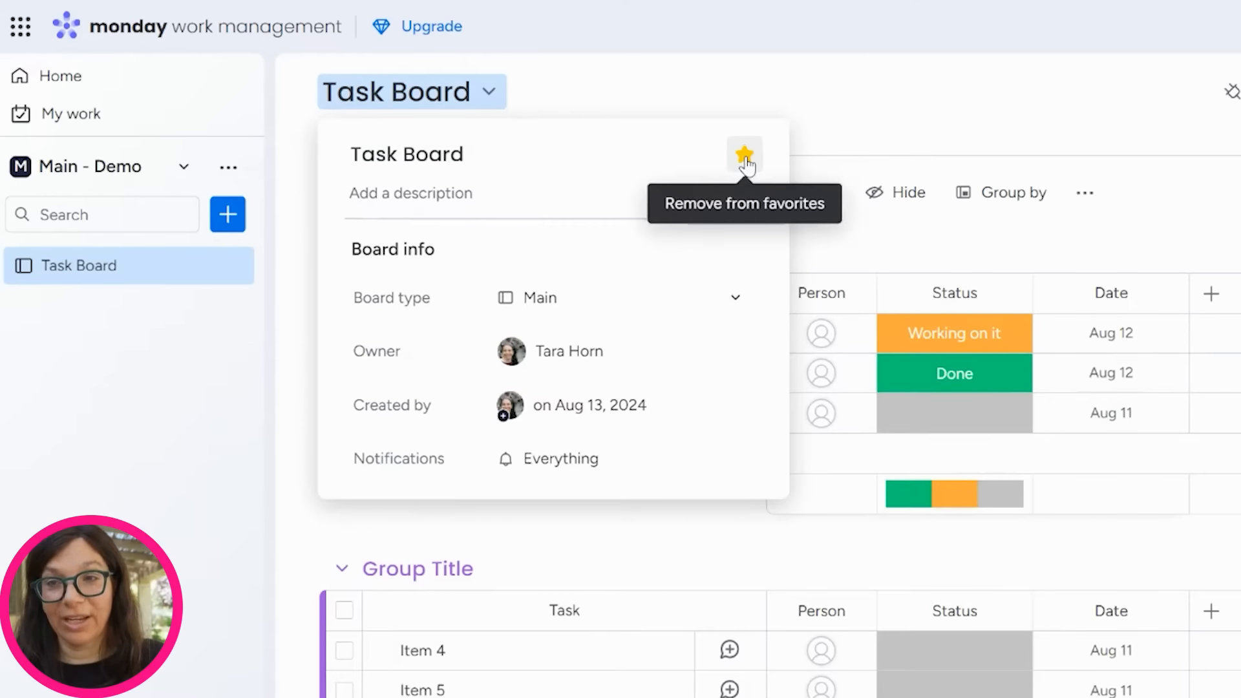
View the favorite boards, return to the Main - Demo workspace and reopen the Task Board.
{"action": "left_click", "coordinate": [184, 169]}
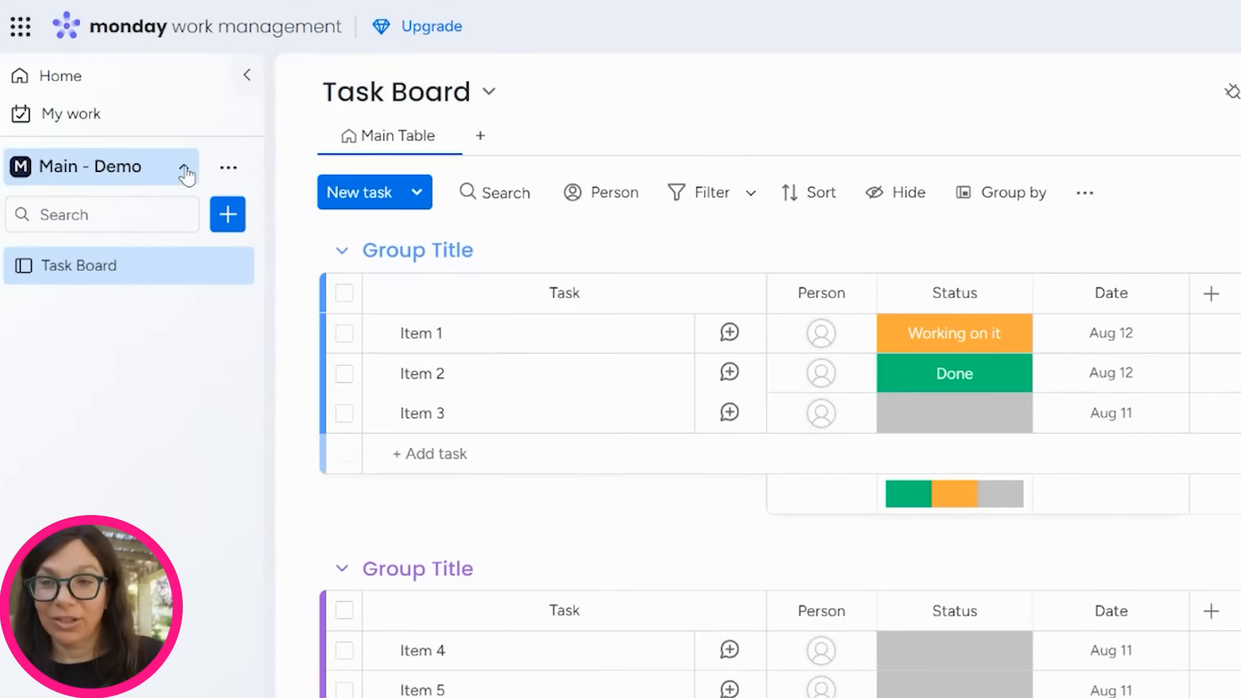
{"action": "left_click", "coordinate": [106, 287]}
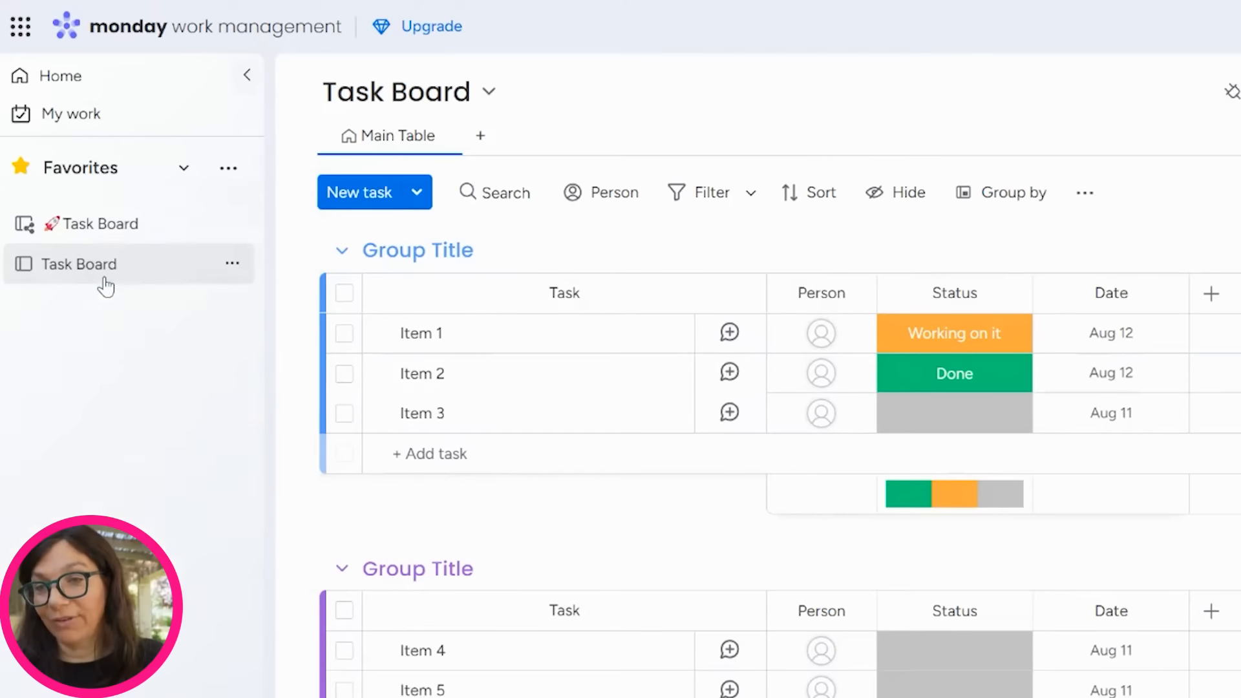
{"action": "left_click", "coordinate": [187, 175]}
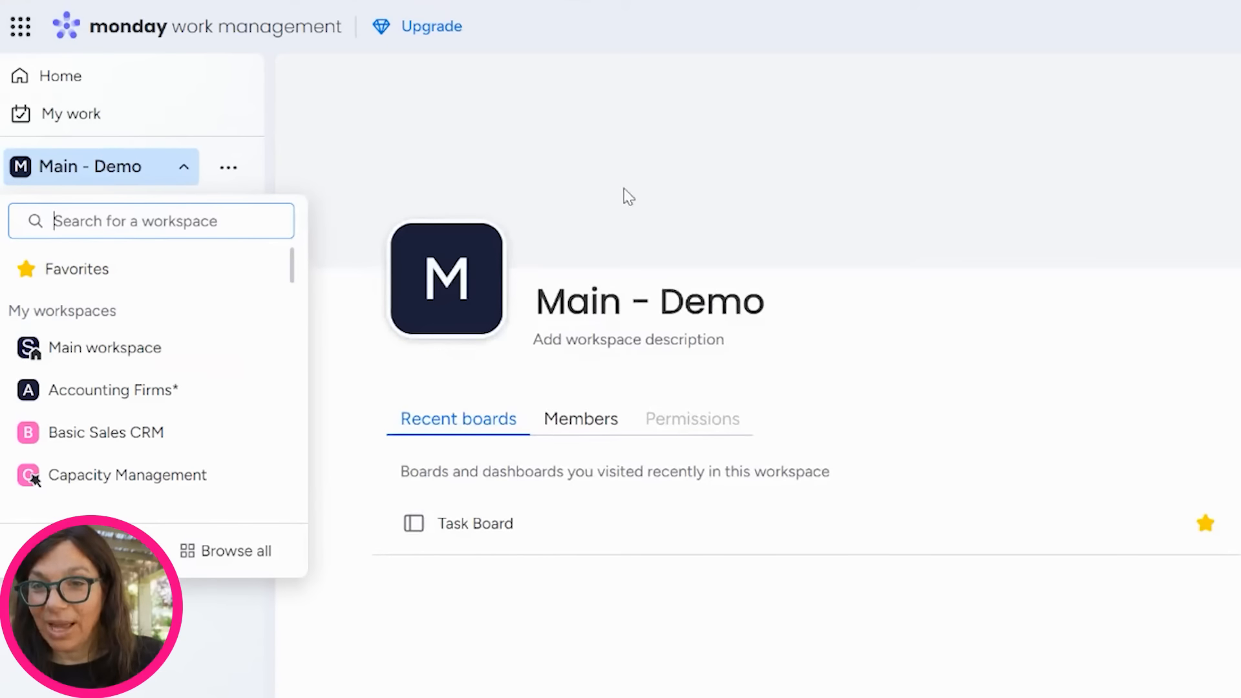
{"action": "left_click", "coordinate": [659, 184]}
{"action": "left_click", "coordinate": [99, 263]}
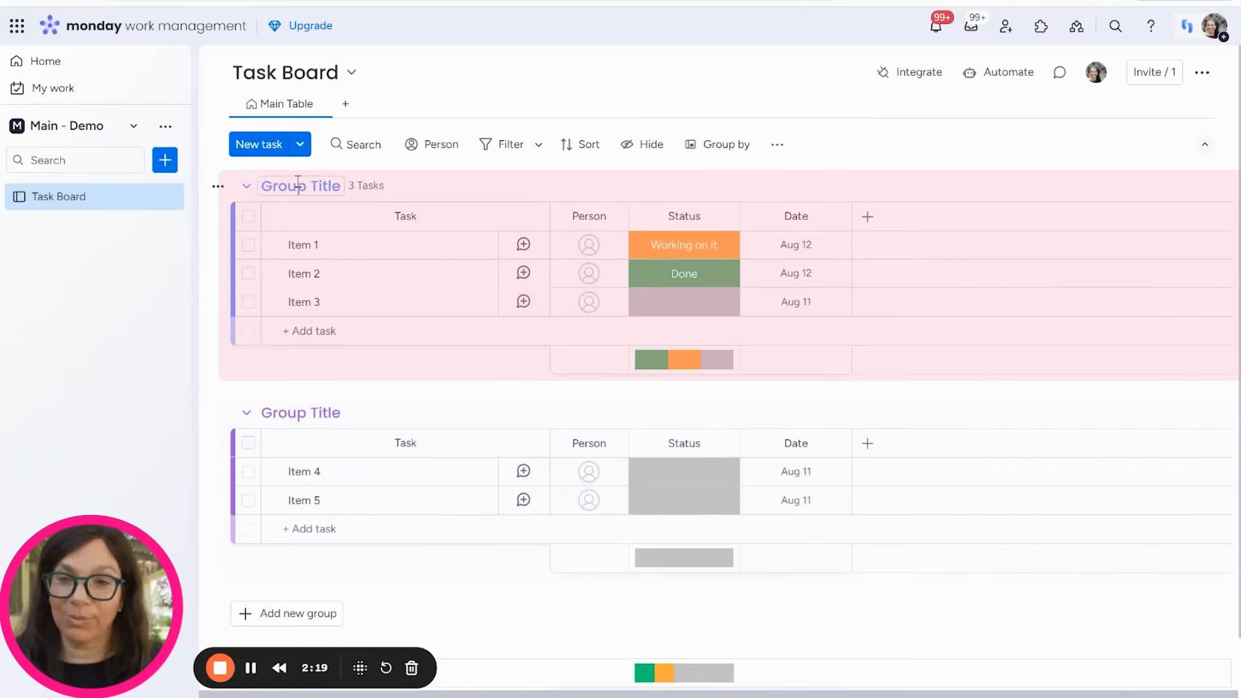
Rename the first group as "Open Tasks" and set its color to purple.
{"action": "left_click", "coordinate": [299, 186]}
{"action": "left_click_drag", "start_coordinate": [369, 187], "coordinate": [298, 178]}
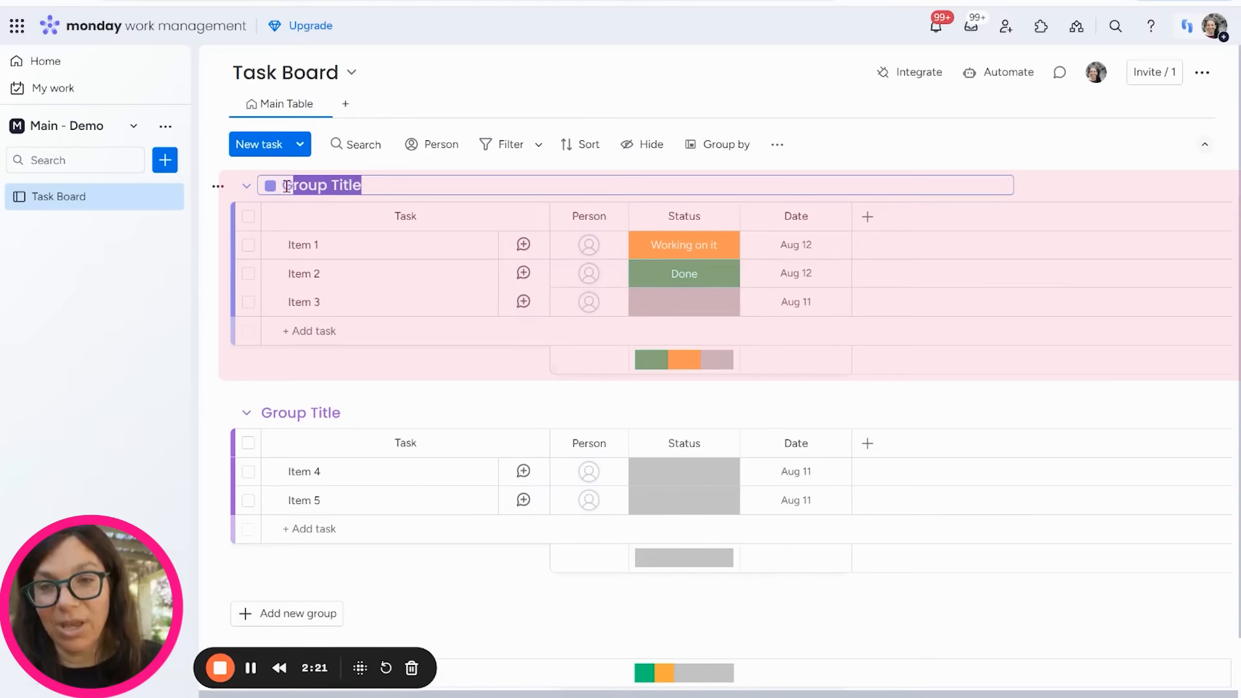
{"action": "key", "text": "BackSpace"}
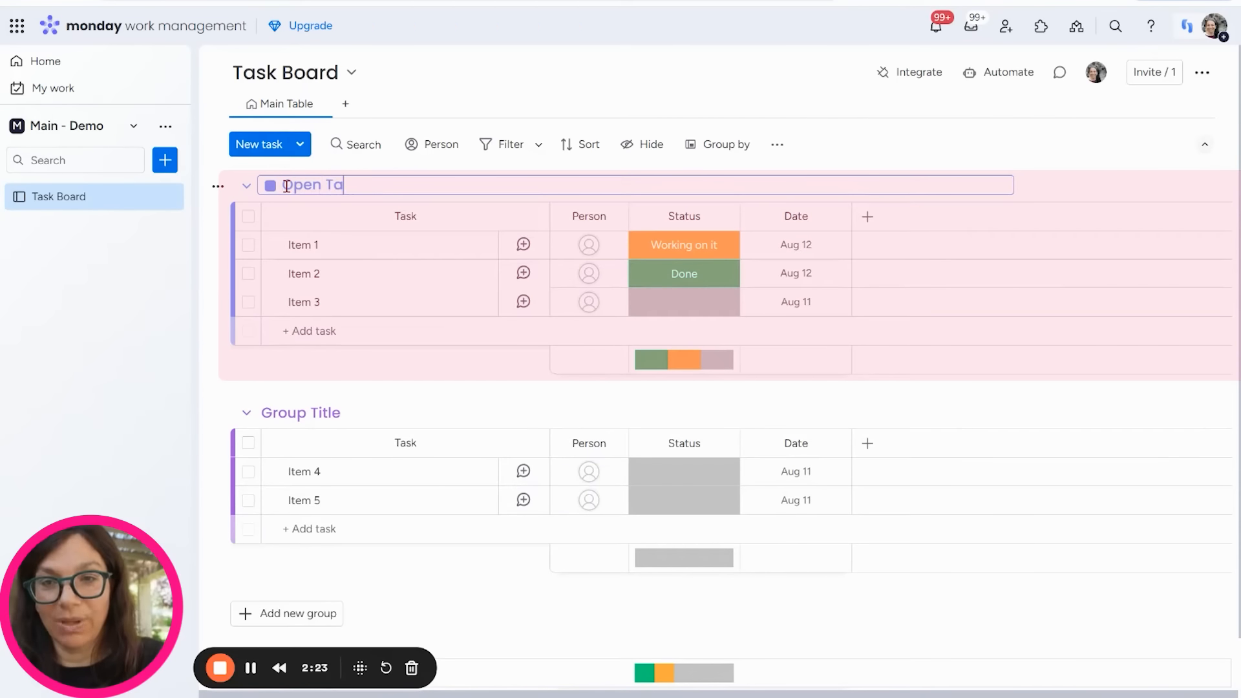
{"action": "left_click", "coordinate": [271, 187]}
{"action": "left_click", "coordinate": [302, 249]}
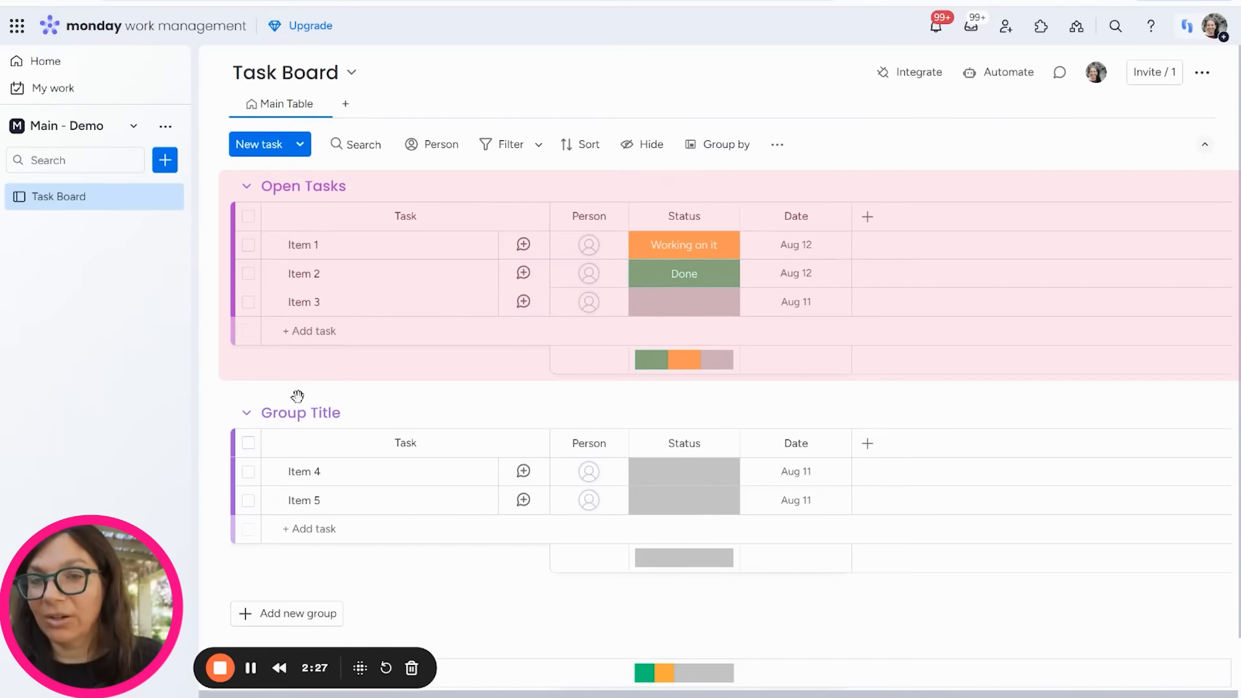
Rename the second group as "Completed Tasks" and set its color to dark green.
{"action": "left_click", "coordinate": [350, 411]}
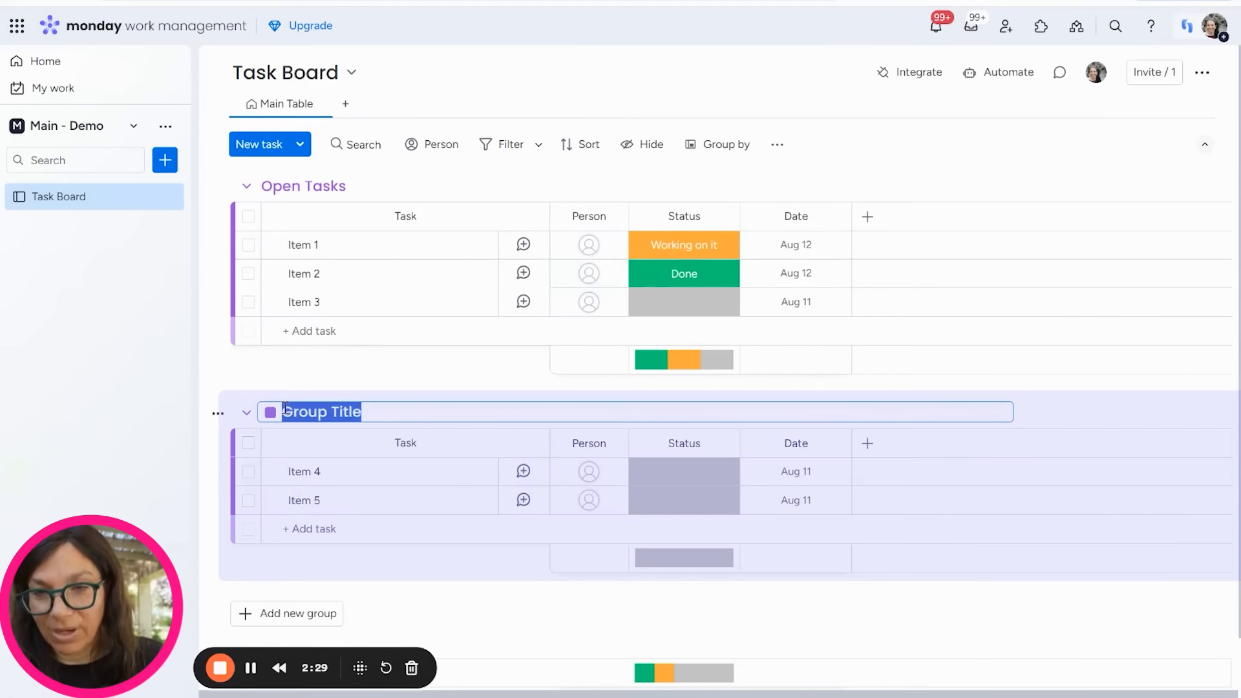
{"action": "type", "text": "Completed Tasks"}
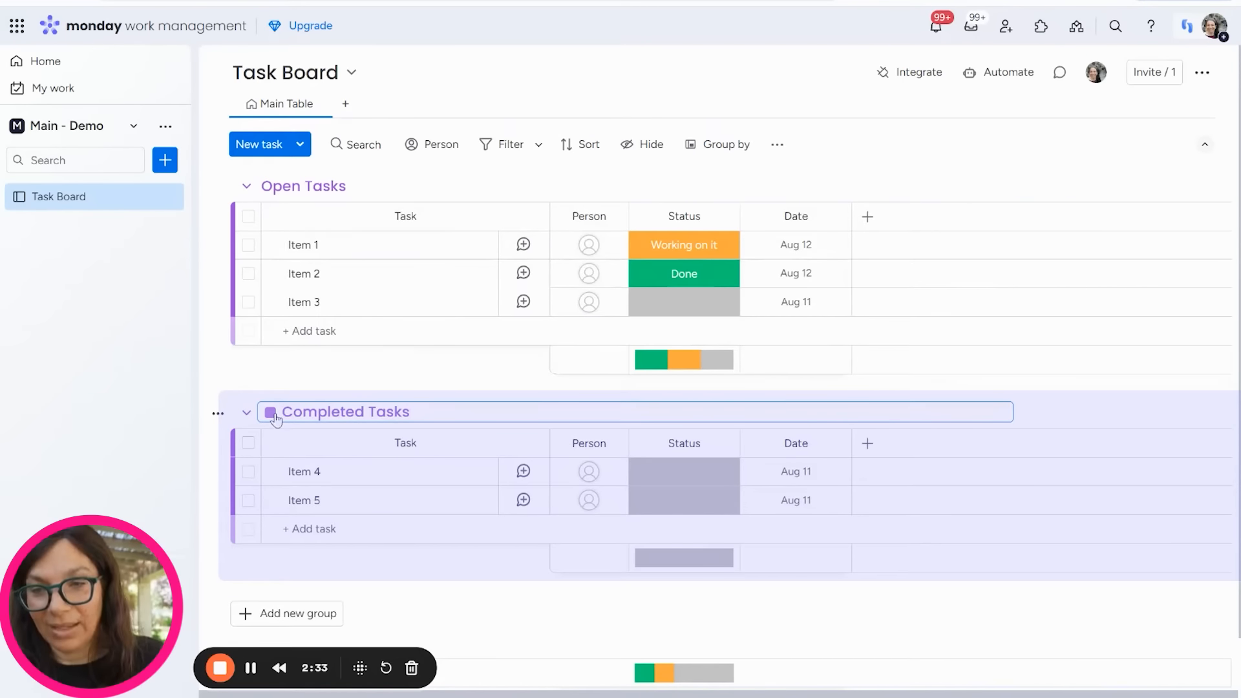
{"action": "left_click", "coordinate": [271, 414]}
{"action": "left_click", "coordinate": [274, 446]}
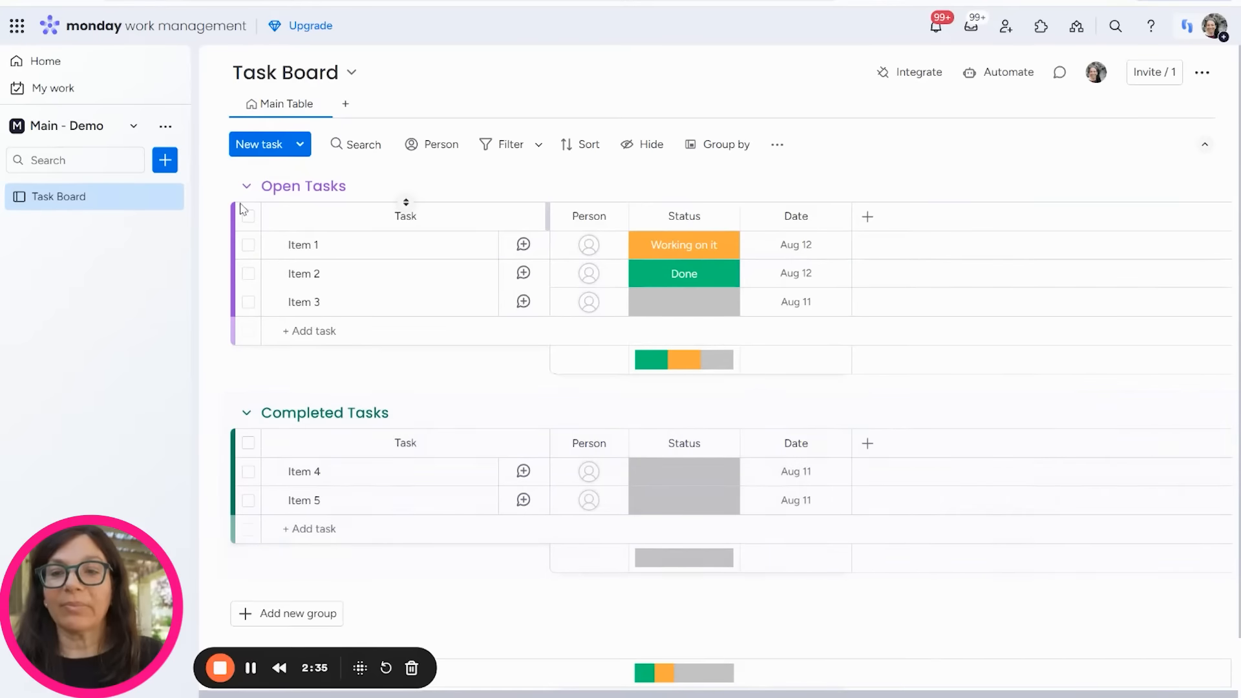
Collapse the Open Tasks and Completed Tasks groups one at a time and expand each again.
{"action": "left_click", "coordinate": [249, 188]}
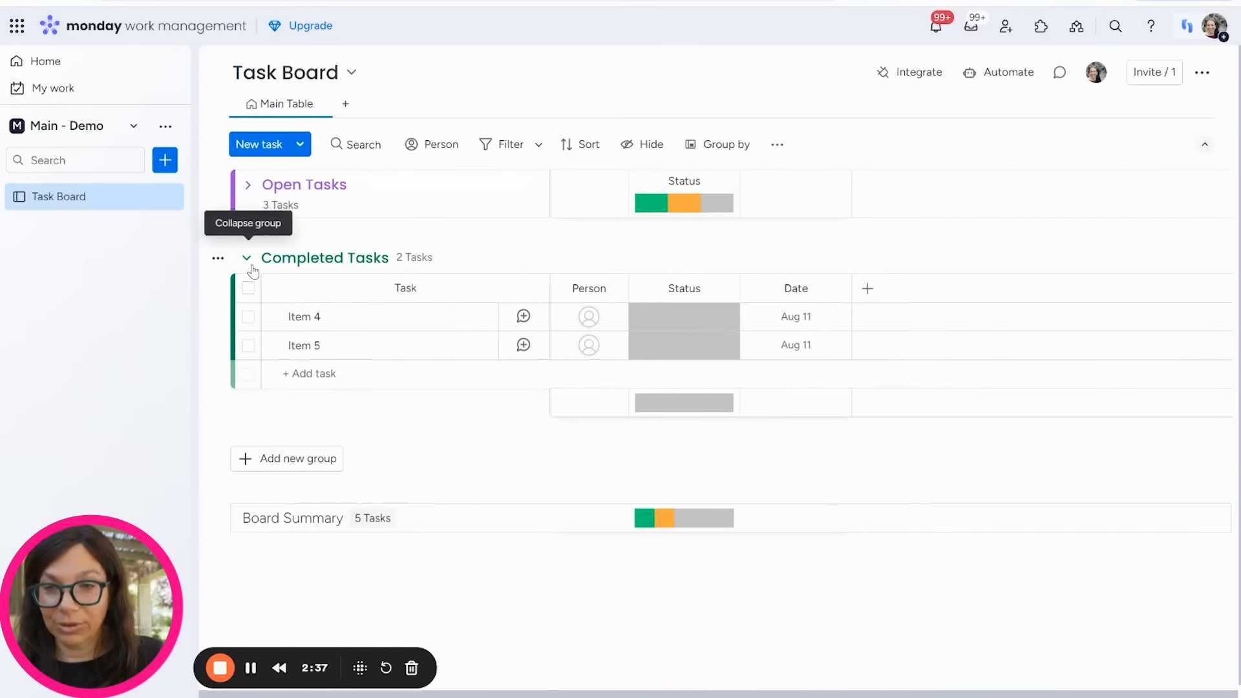
{"action": "left_click", "coordinate": [248, 252]}
{"action": "left_click", "coordinate": [248, 252]}
{"action": "left_click", "coordinate": [248, 185]}
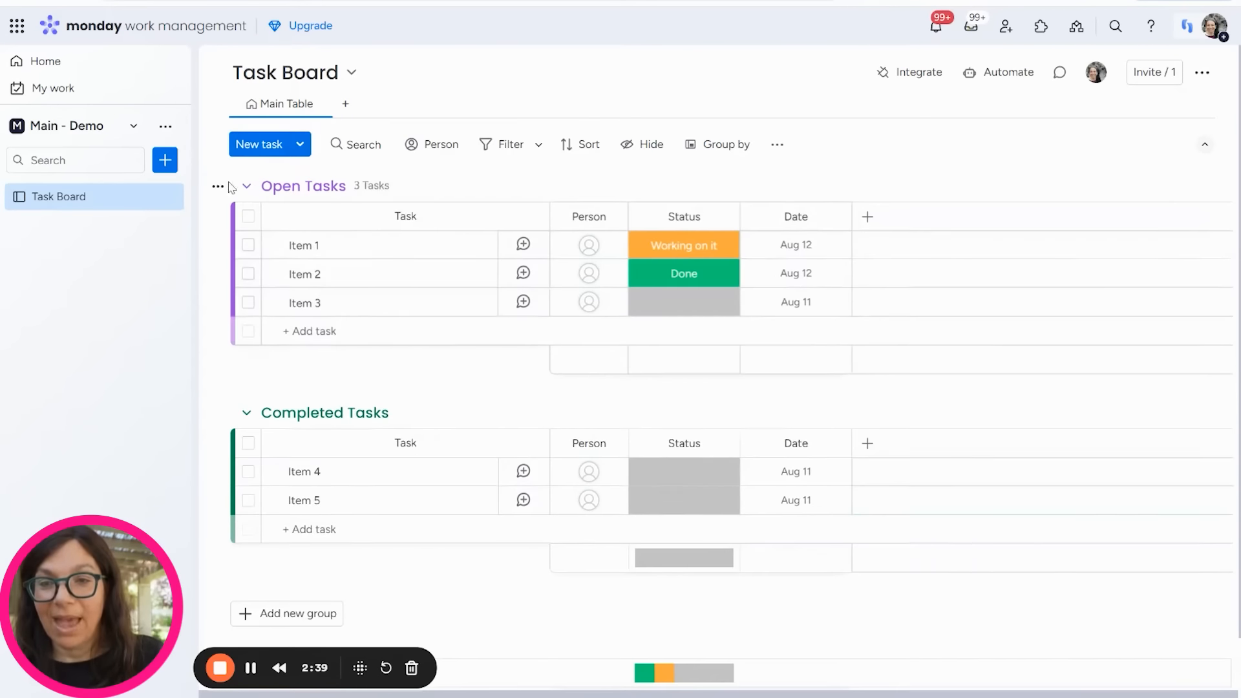
Collapse all groups on the board at once, and expand all groups again.
{"action": "left_click", "coordinate": [218, 188]}
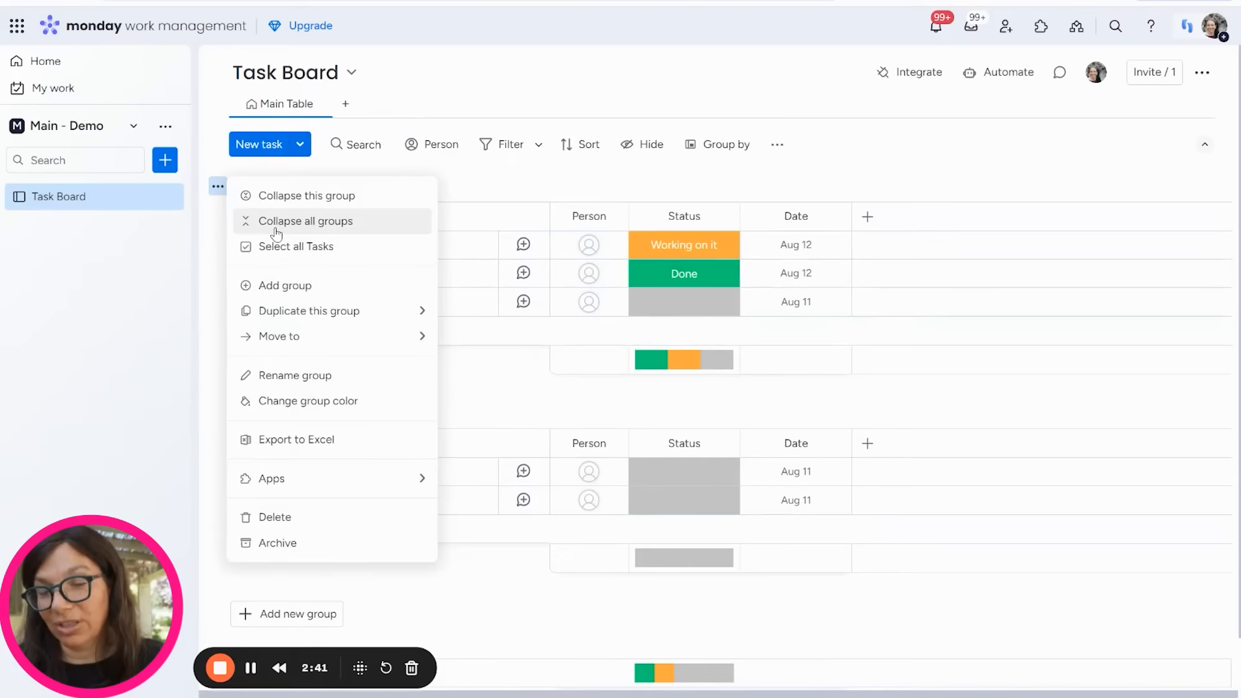
{"action": "left_click", "coordinate": [277, 222]}
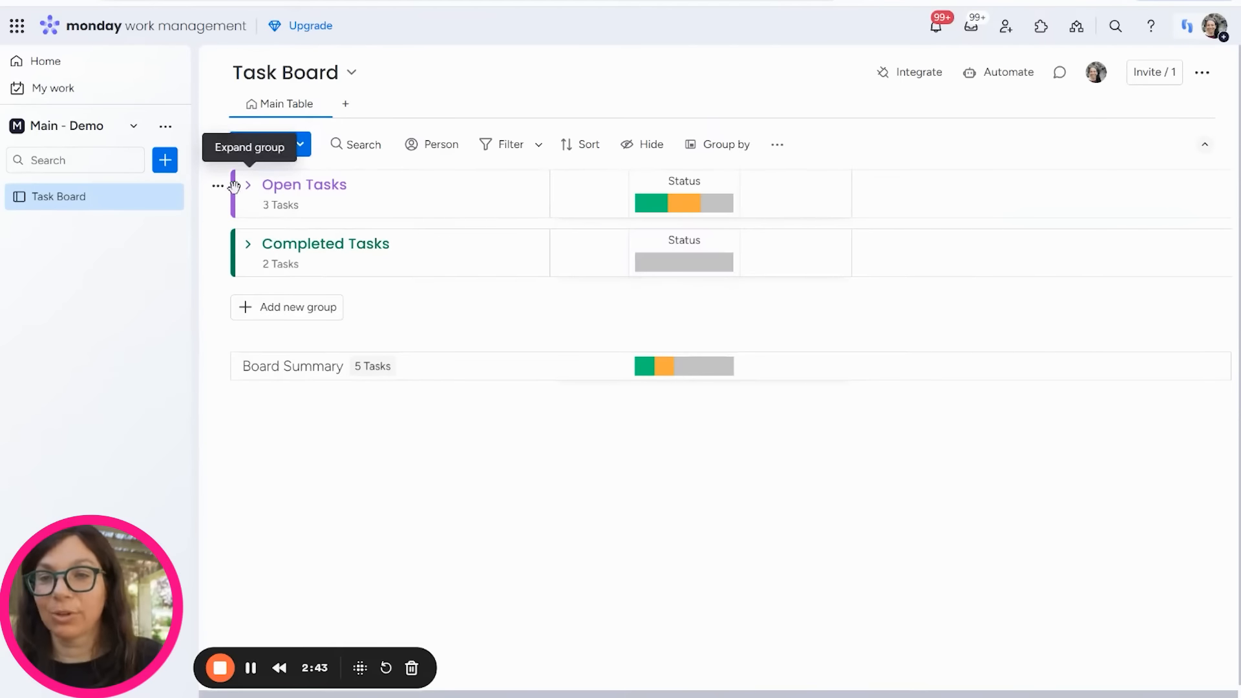
{"action": "left_click", "coordinate": [217, 186]}
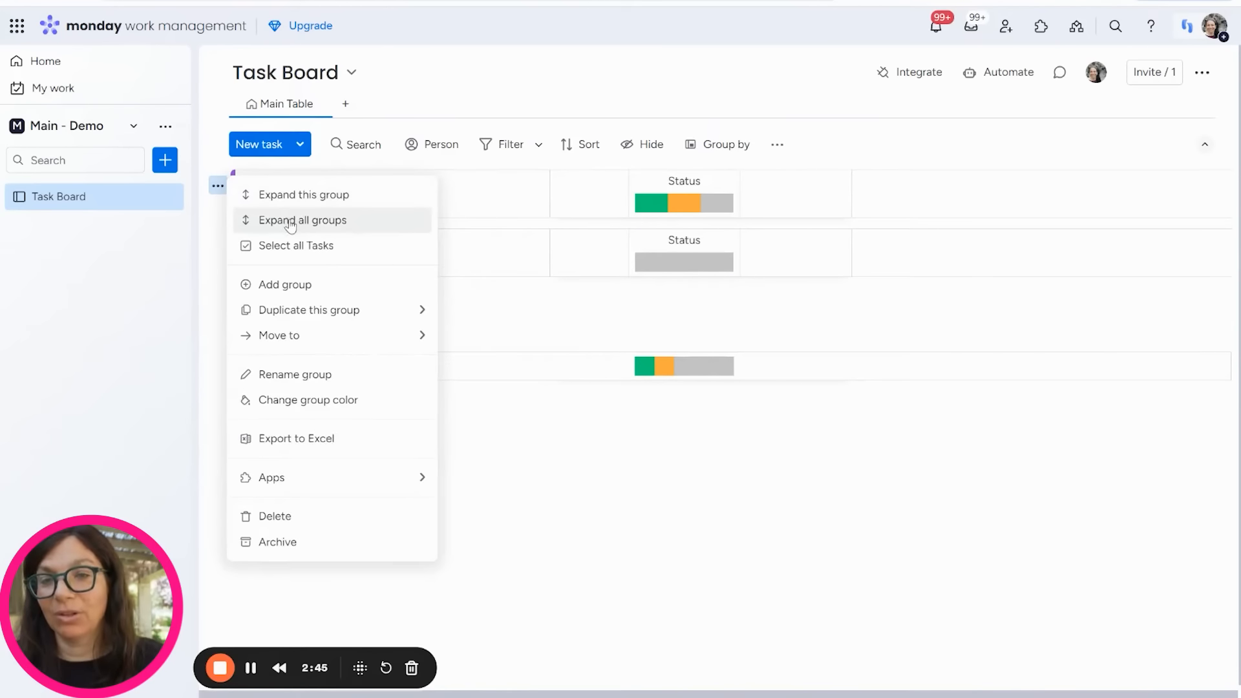
{"action": "left_click", "coordinate": [291, 222]}
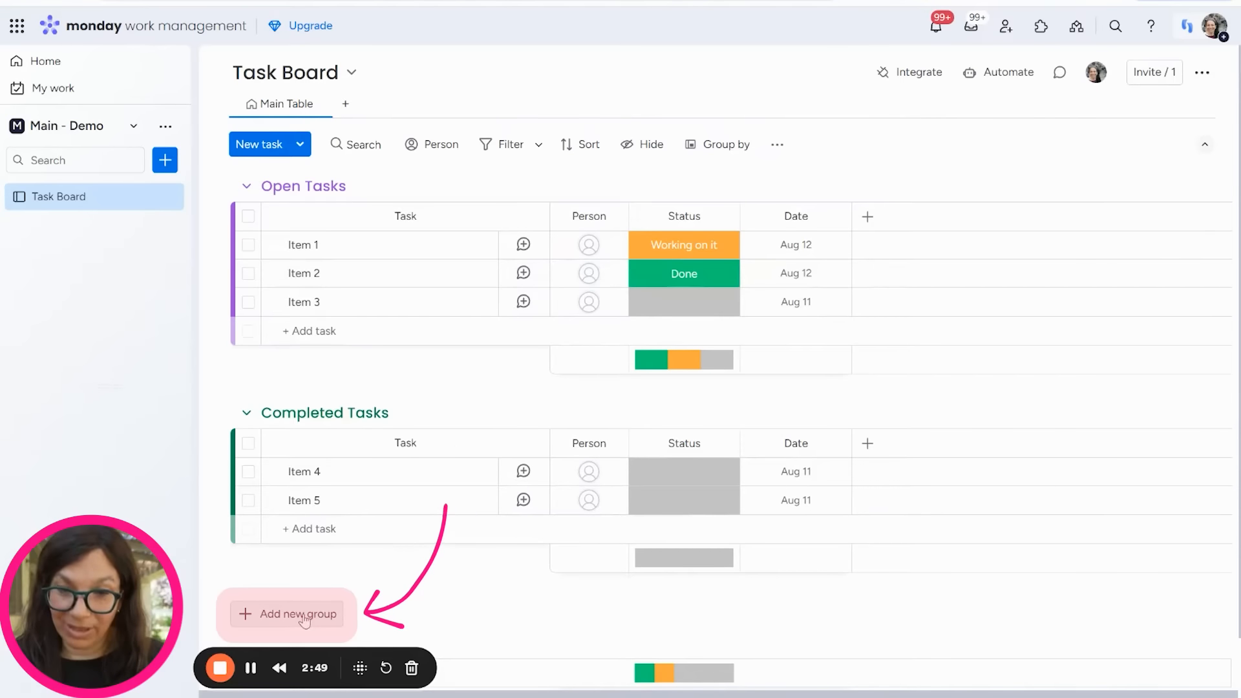
{"action": "left_click", "coordinate": [300, 144]}
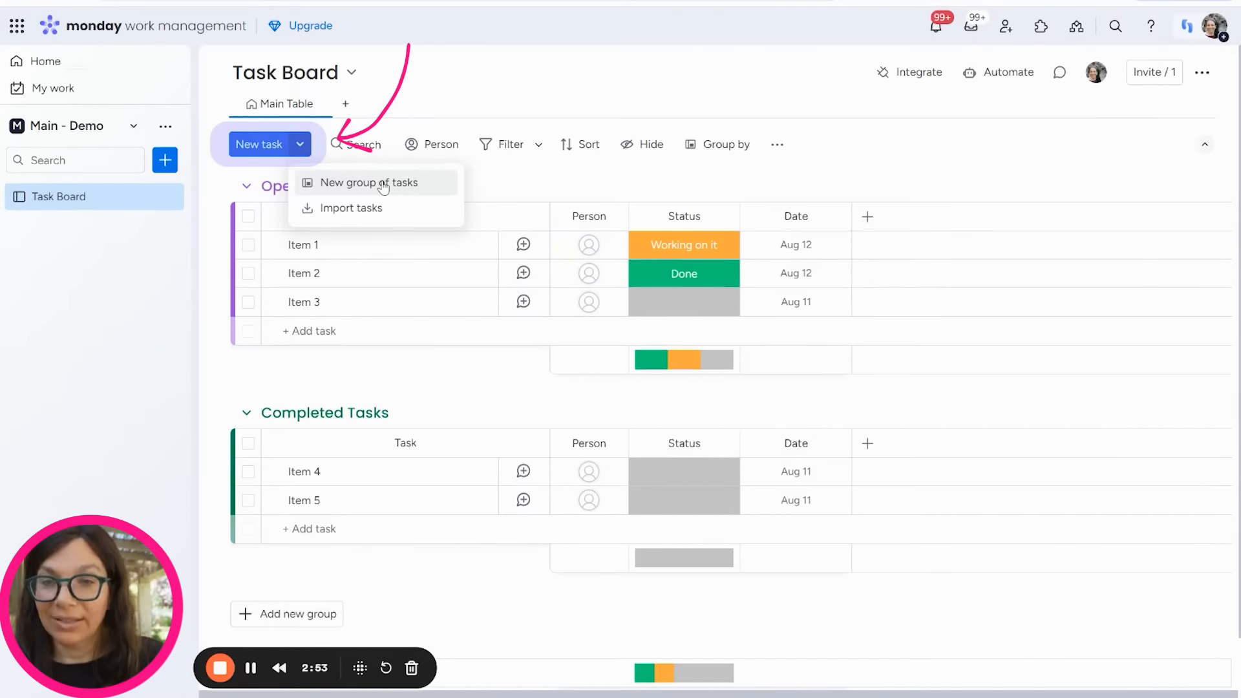
{"action": "left_click", "coordinate": [913, 167]}
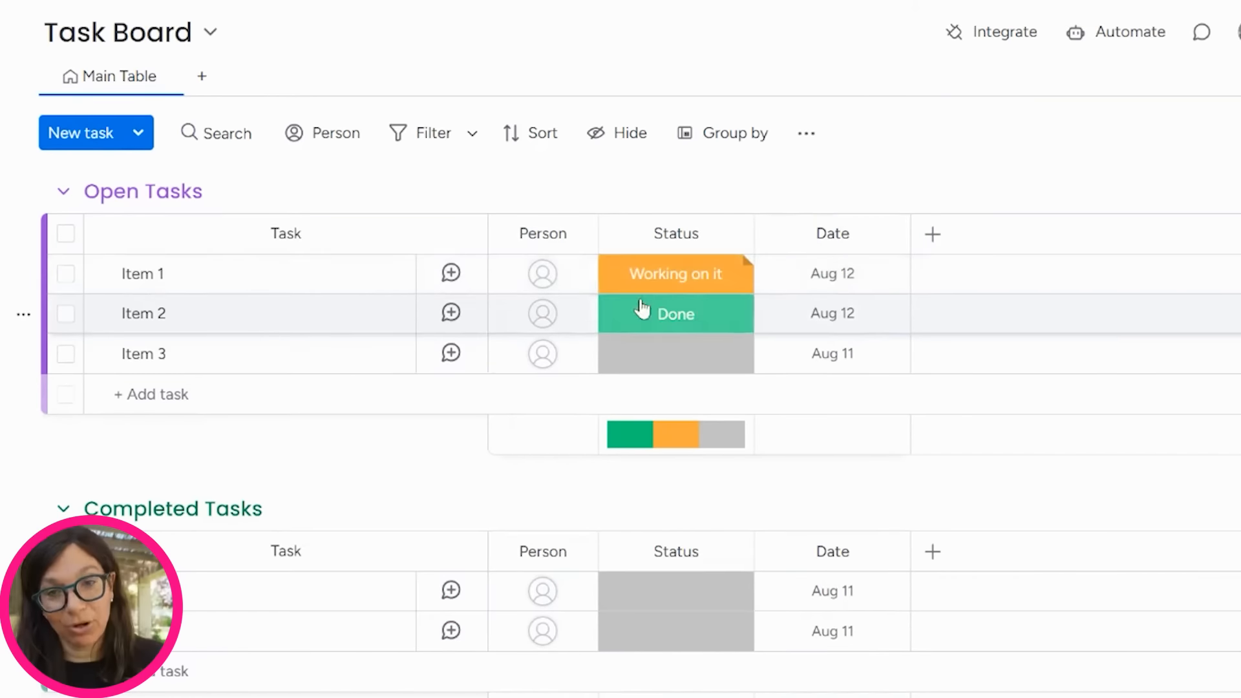
Assign the board owner as the person for Item 1 in the Open Tasks group.
{"action": "left_click", "coordinate": [548, 278]}
{"action": "left_click", "coordinate": [458, 425]}
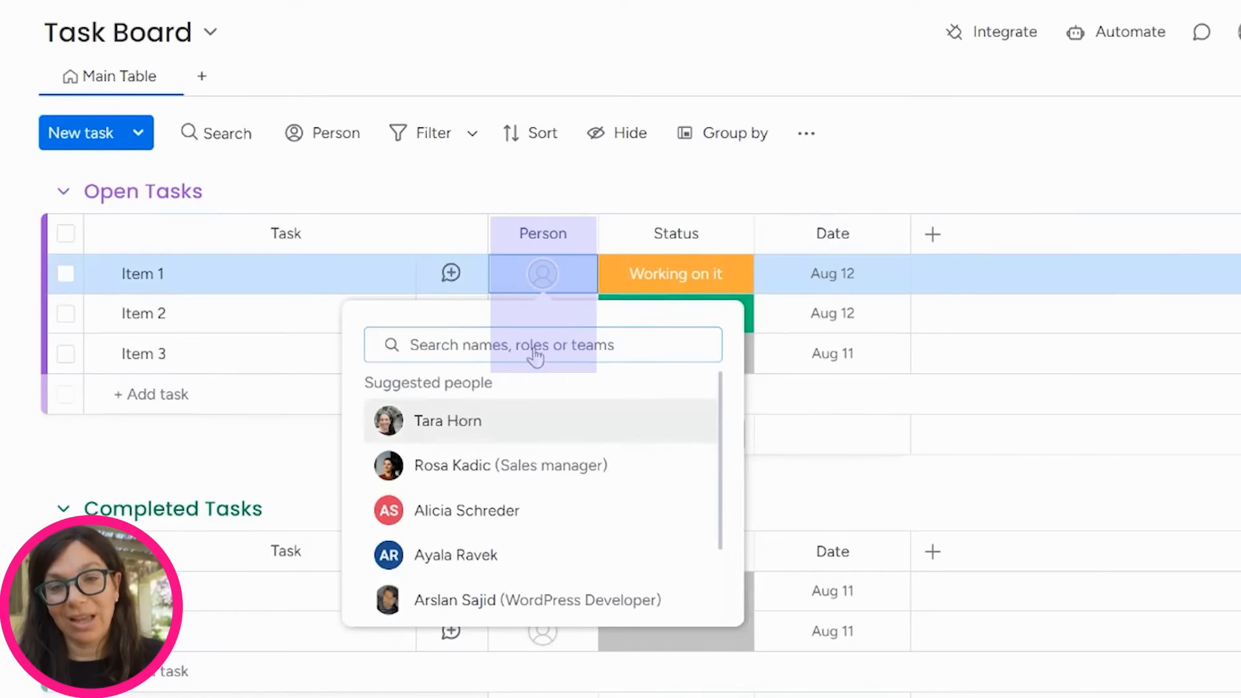
{"action": "left_click", "coordinate": [910, 170]}
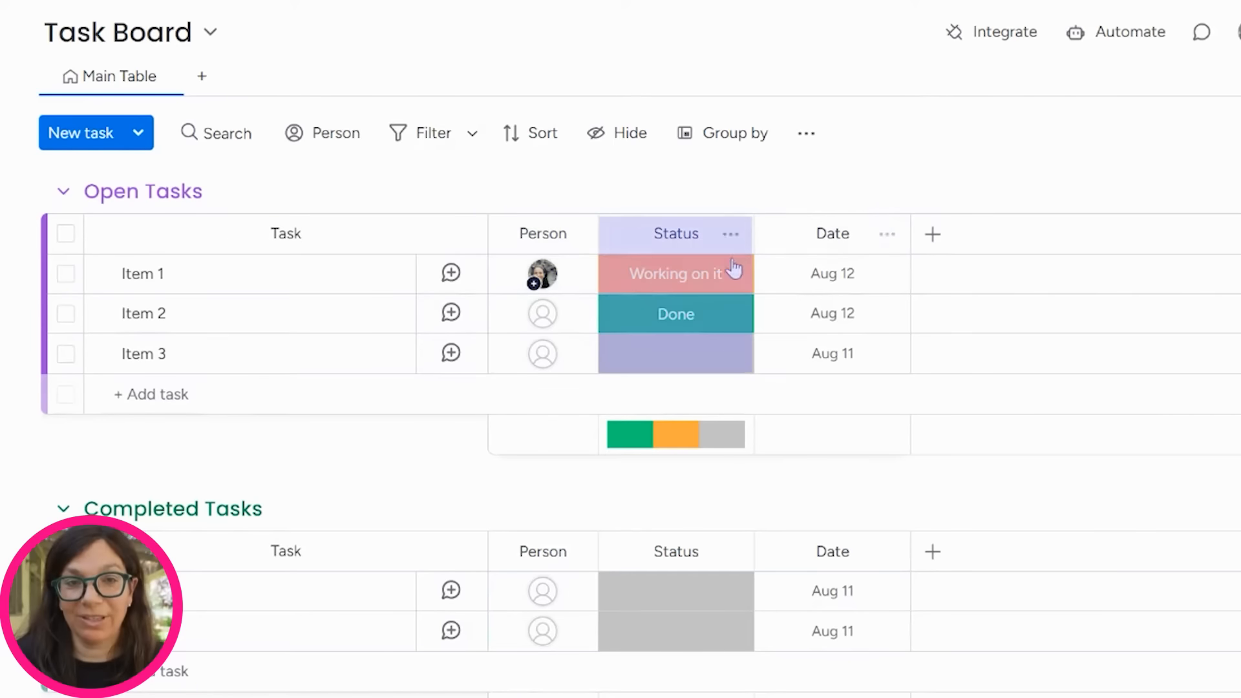
Add a new label named "Approved" to the Status column's label options.
{"action": "left_click", "coordinate": [714, 275]}
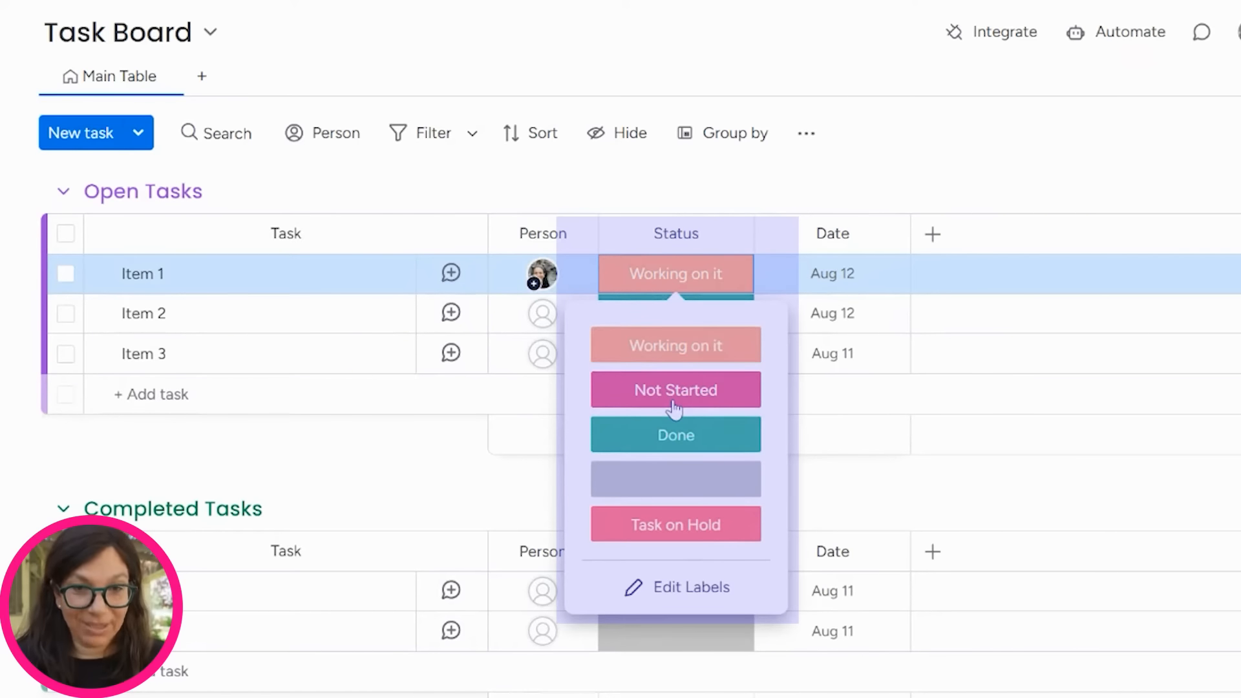
{"action": "left_click", "coordinate": [676, 591]}
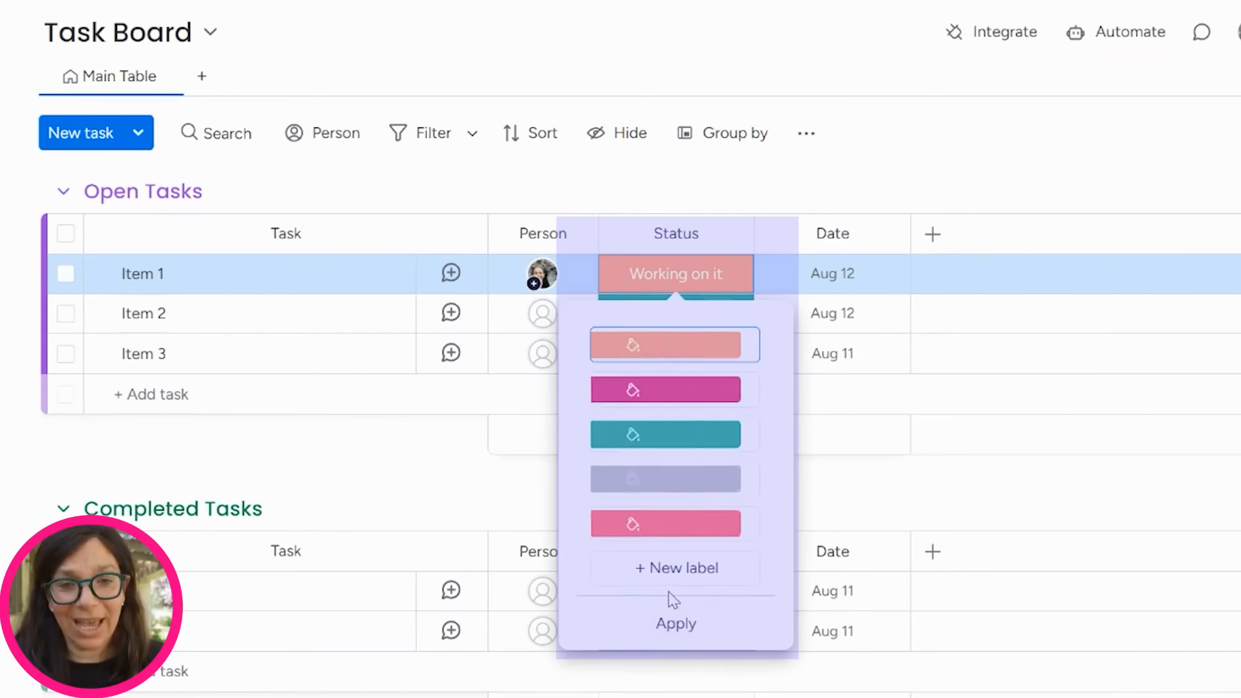
{"action": "left_click", "coordinate": [666, 572]}
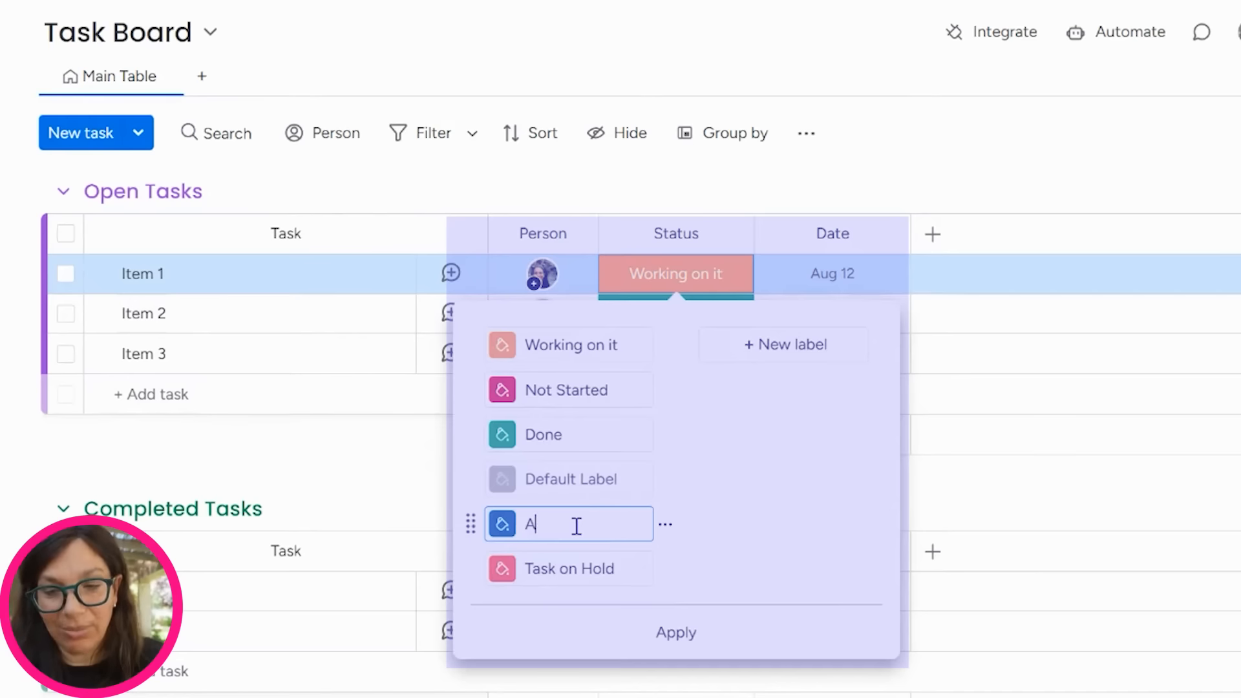
{"action": "key", "text": "Return"}
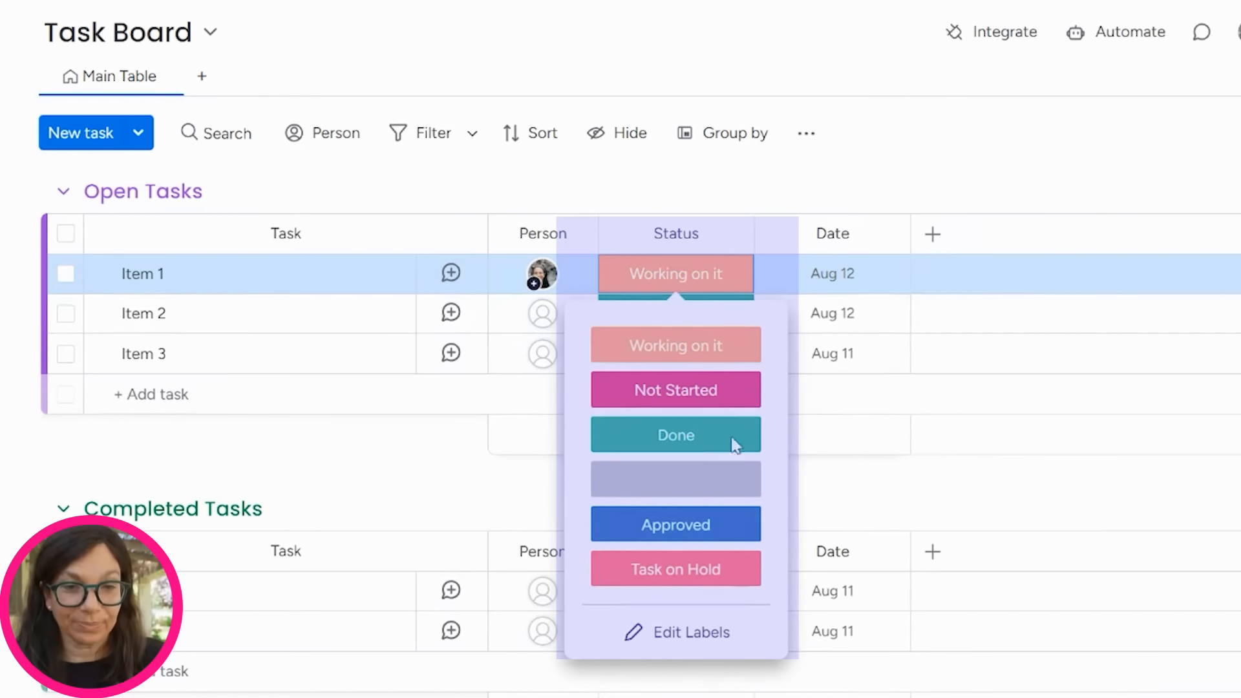
{"action": "left_click", "coordinate": [952, 132]}
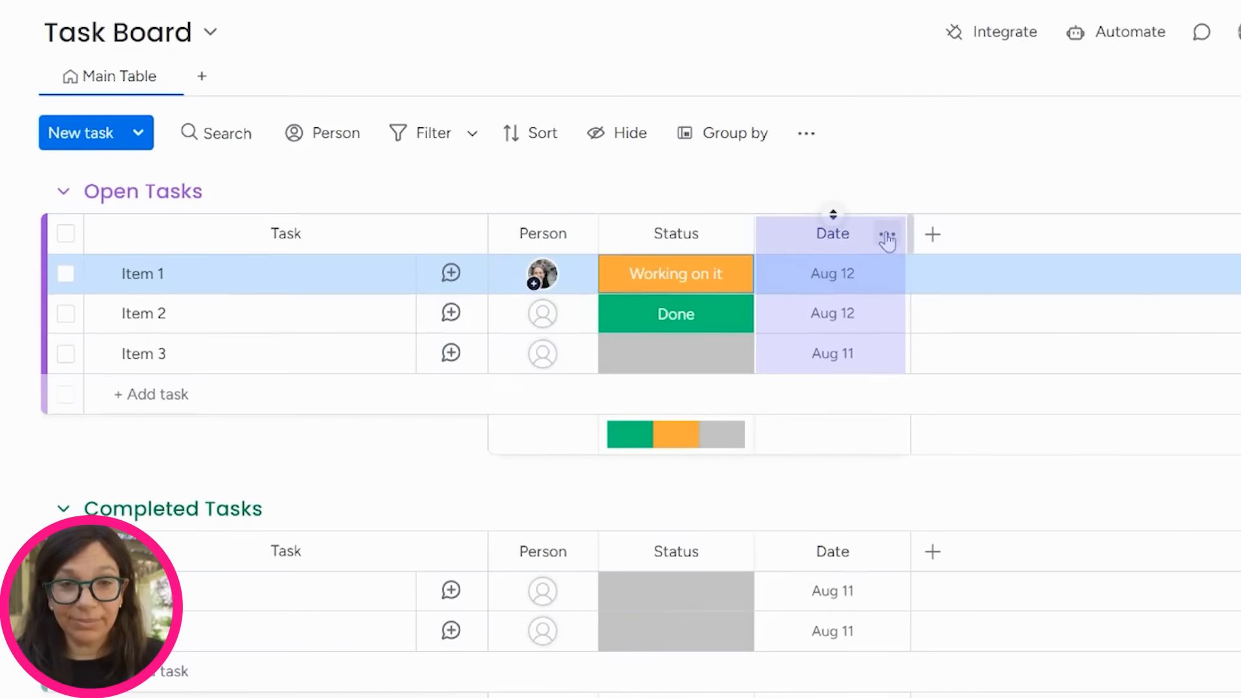
Review the Date column's customization settings and its available date formats without changing them.
{"action": "left_click", "coordinate": [887, 238]}
{"action": "mouse_move", "coordinate": [1014, 247]}
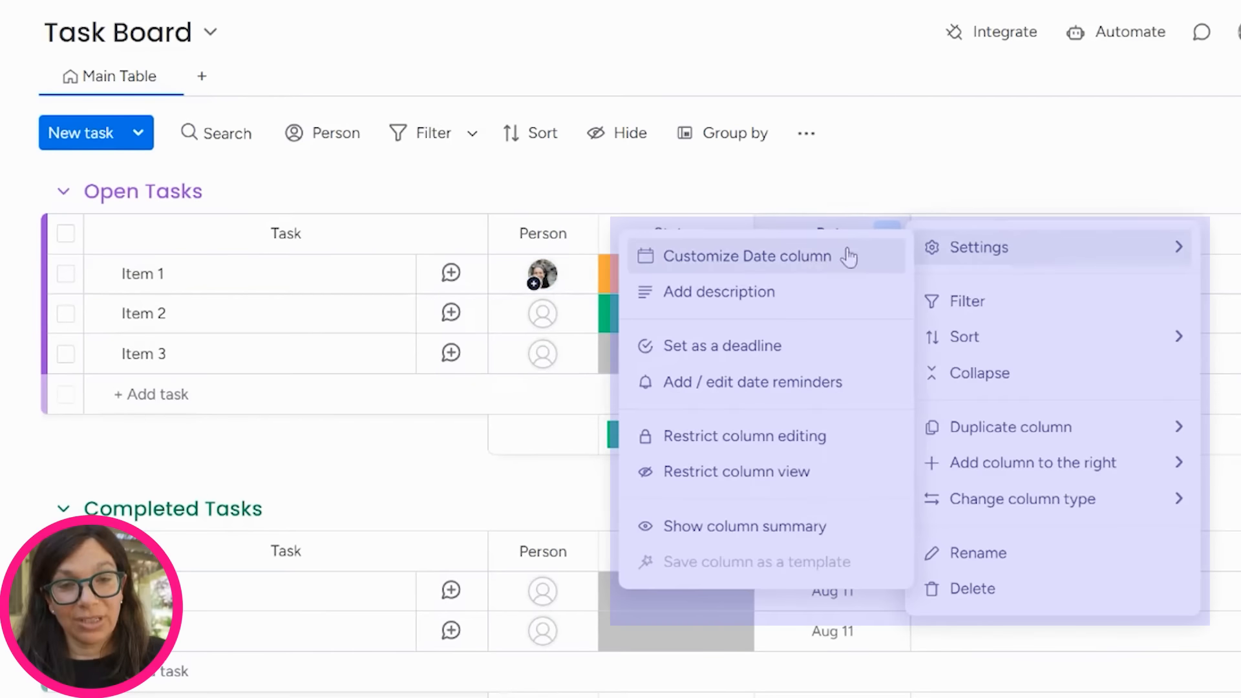
{"action": "left_click", "coordinate": [813, 261]}
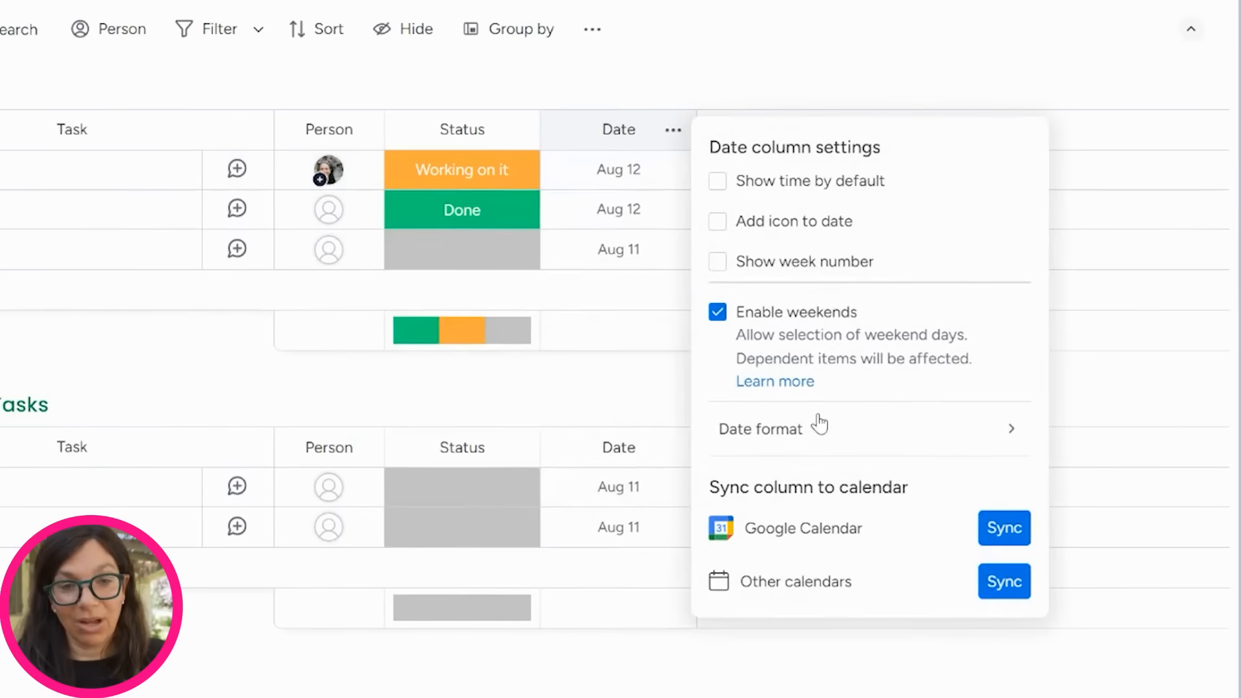
{"action": "left_click", "coordinate": [821, 427]}
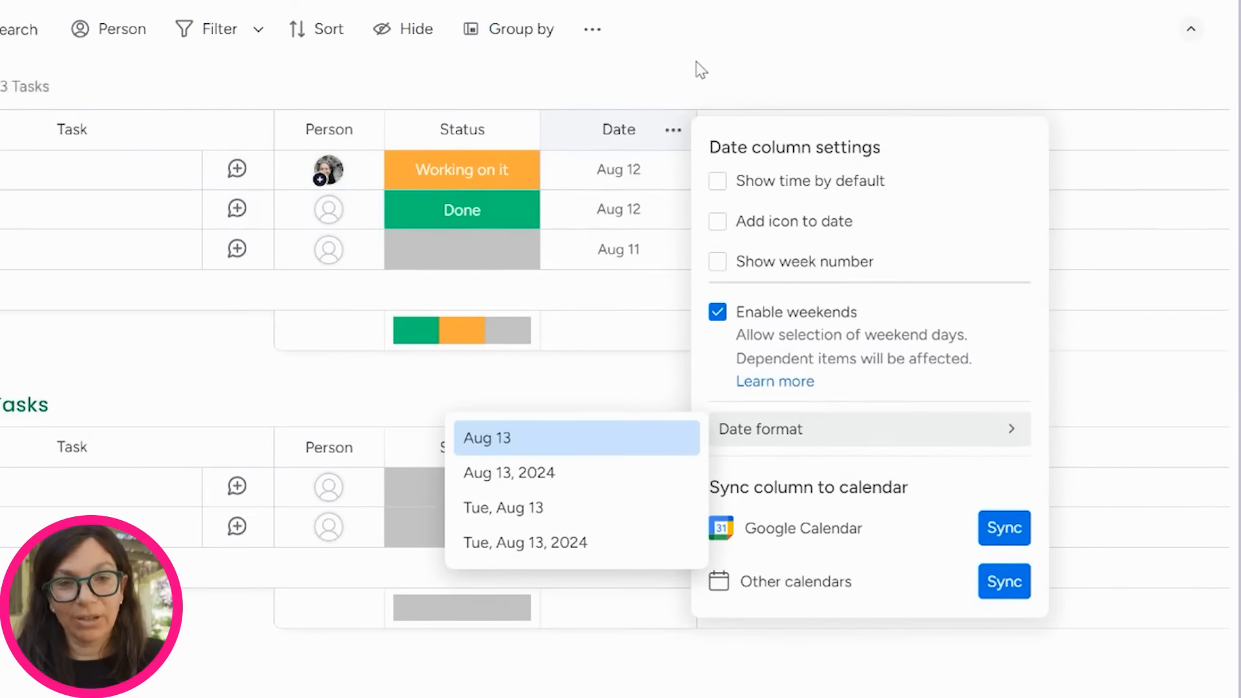
{"action": "left_click", "coordinate": [727, 85]}
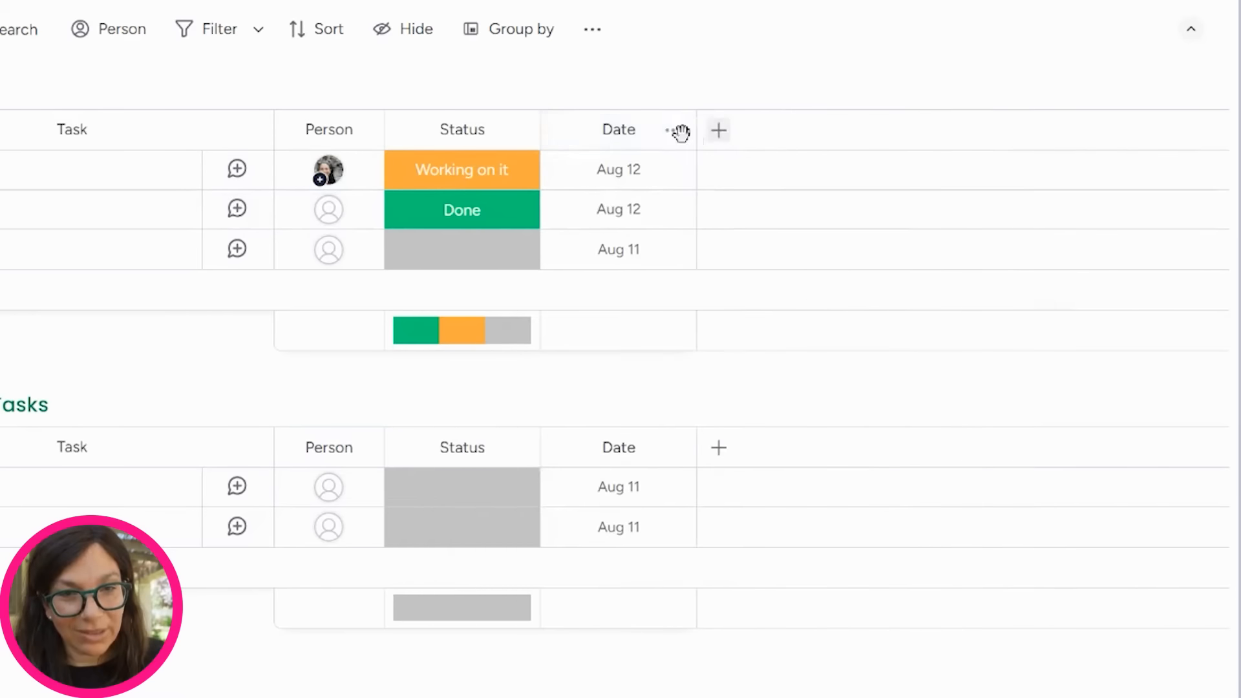
Set the Date column as a deadline, connecting it to the Status column and the Person column.
{"action": "left_click", "coordinate": [669, 130]}
{"action": "mouse_move", "coordinate": [776, 144]}
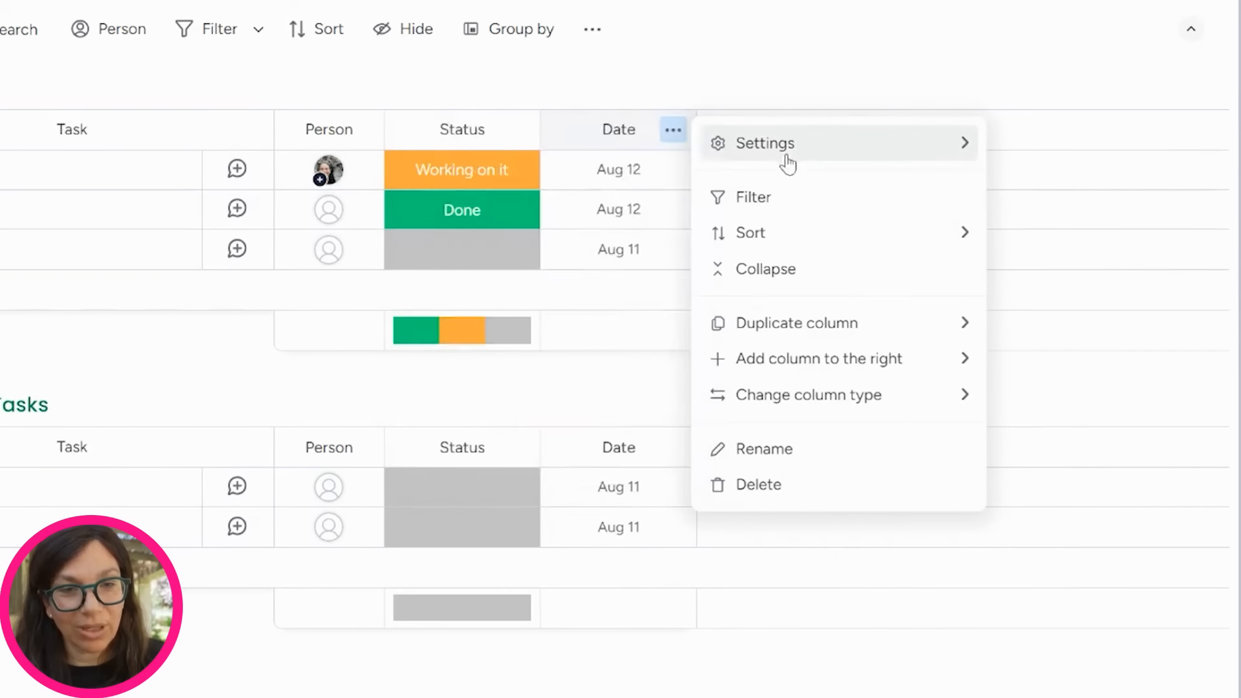
{"action": "left_click", "coordinate": [571, 243]}
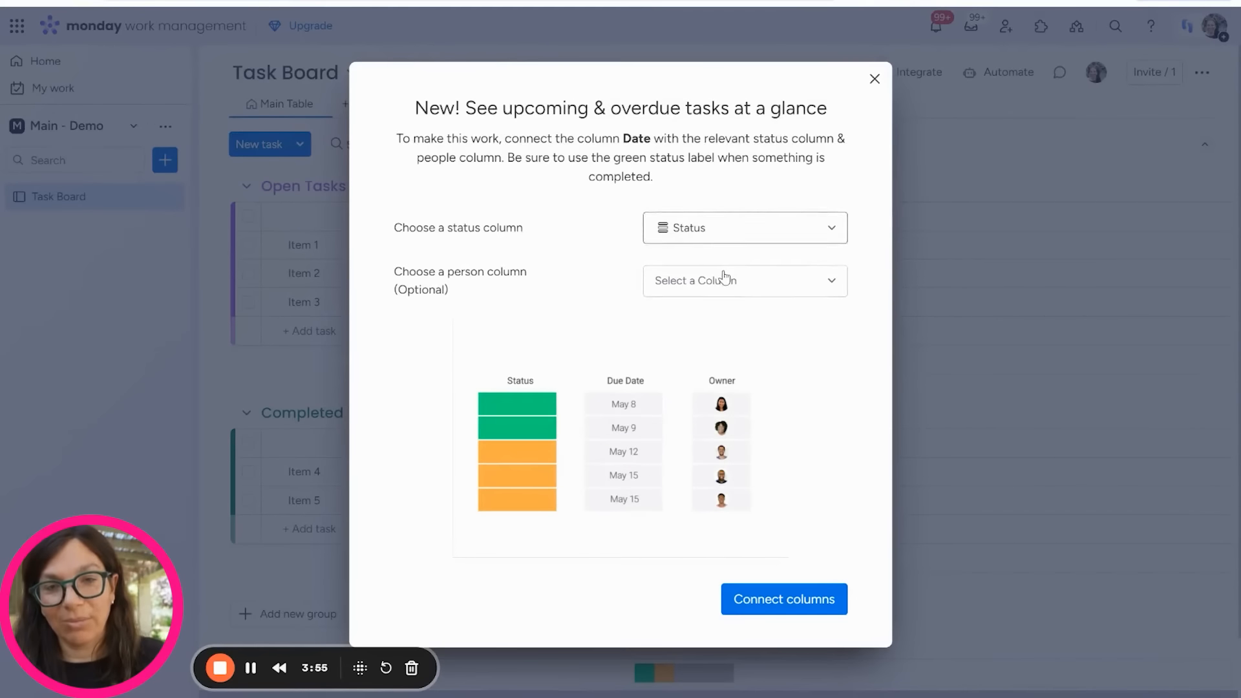
{"action": "left_click", "coordinate": [724, 279]}
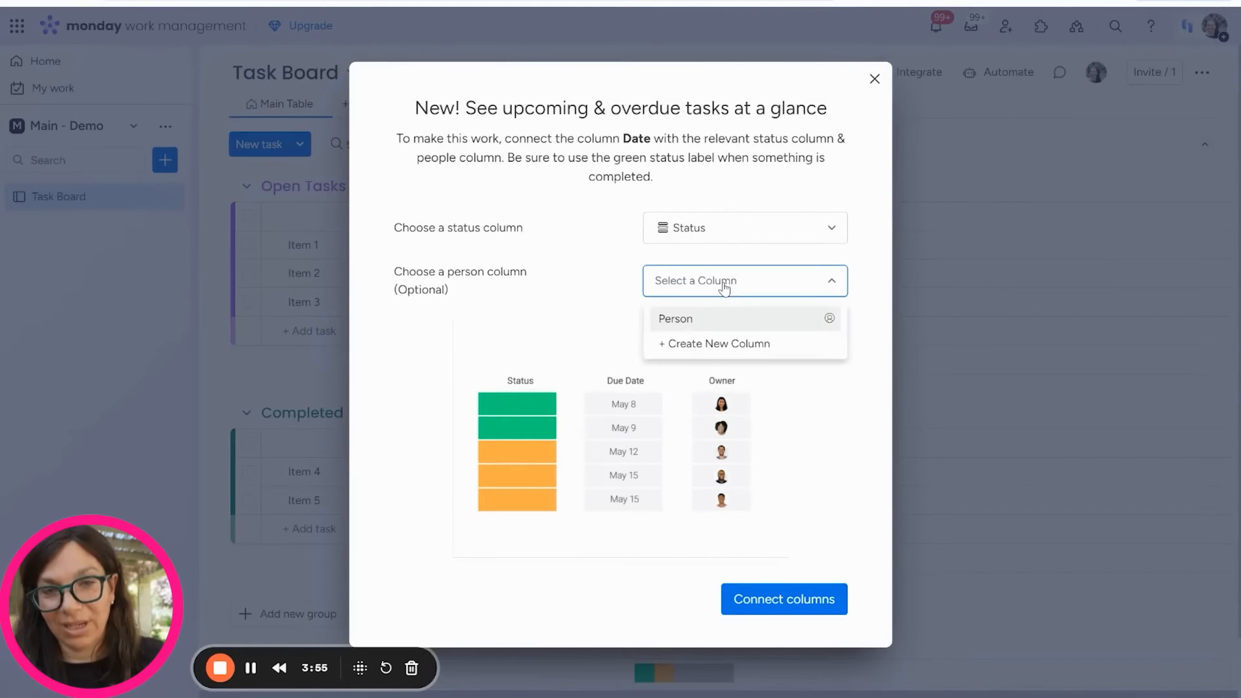
{"action": "left_click", "coordinate": [724, 316]}
{"action": "left_click", "coordinate": [780, 594]}
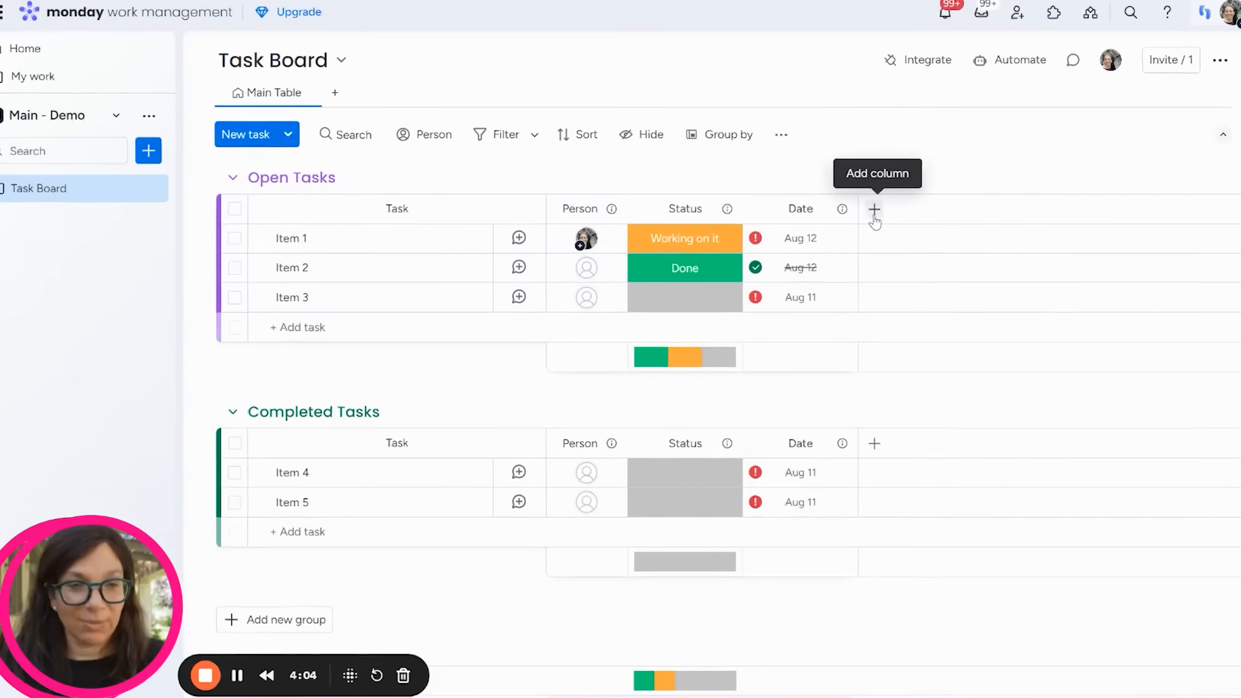
Add a Dropdown column to the board and create the label "Client #1" for Item 1.
{"action": "left_click", "coordinate": [874, 210]}
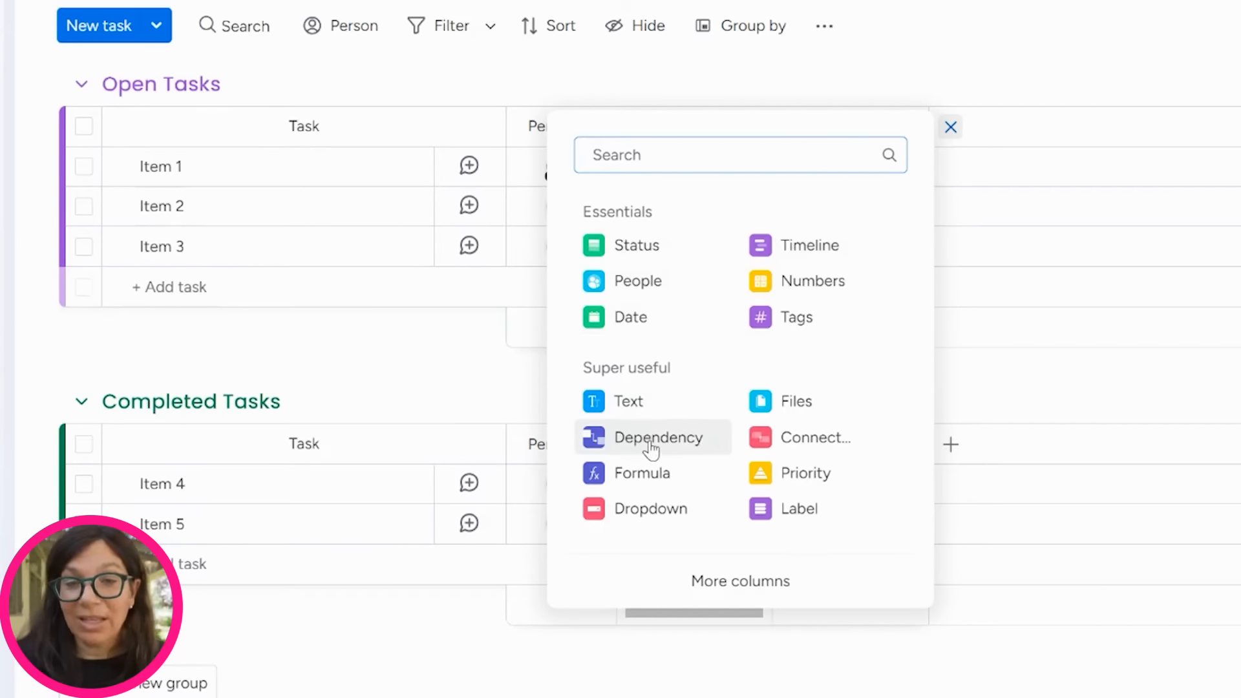
{"action": "left_click", "coordinate": [655, 509]}
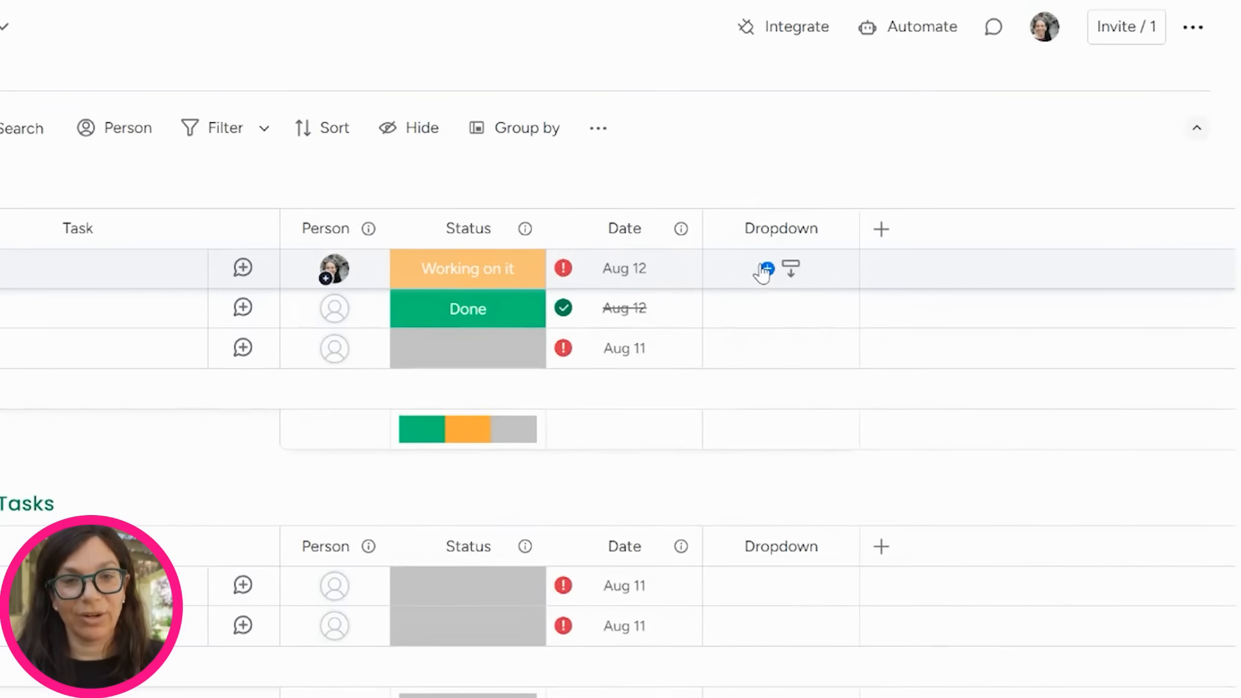
{"action": "left_click", "coordinate": [765, 268]}
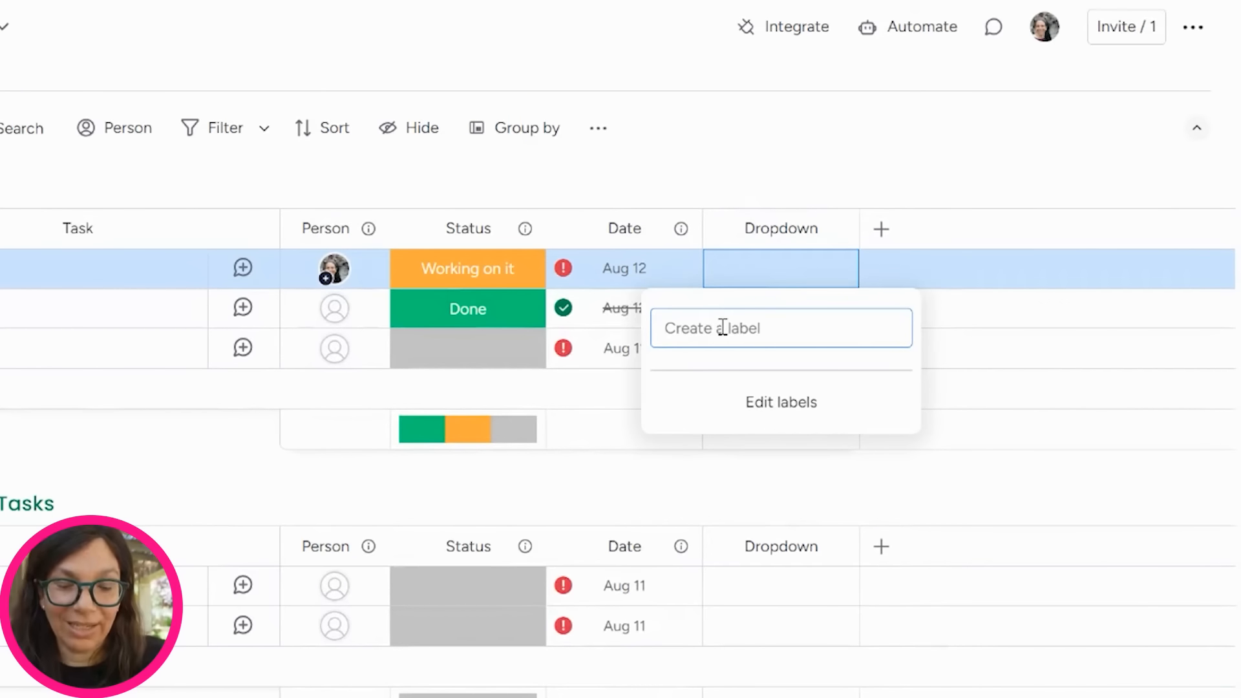
{"action": "type", "text": "Client"}
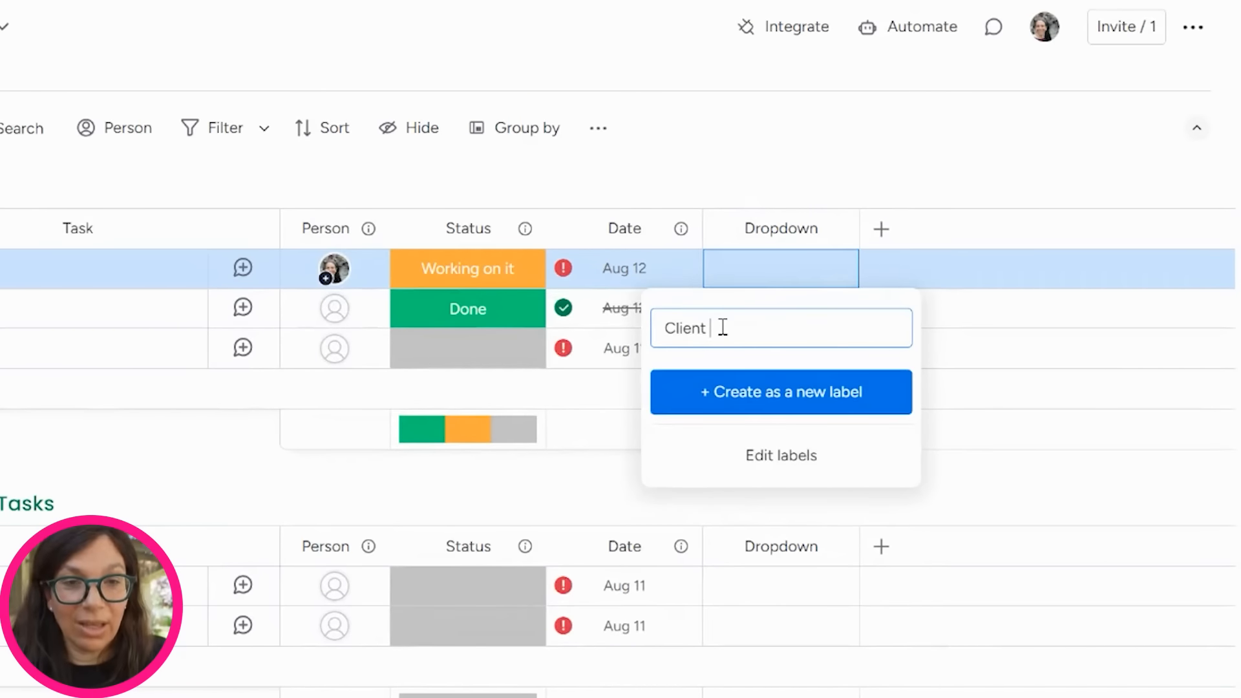
{"action": "type", "text": " #1"}
{"action": "key", "text": "Return"}
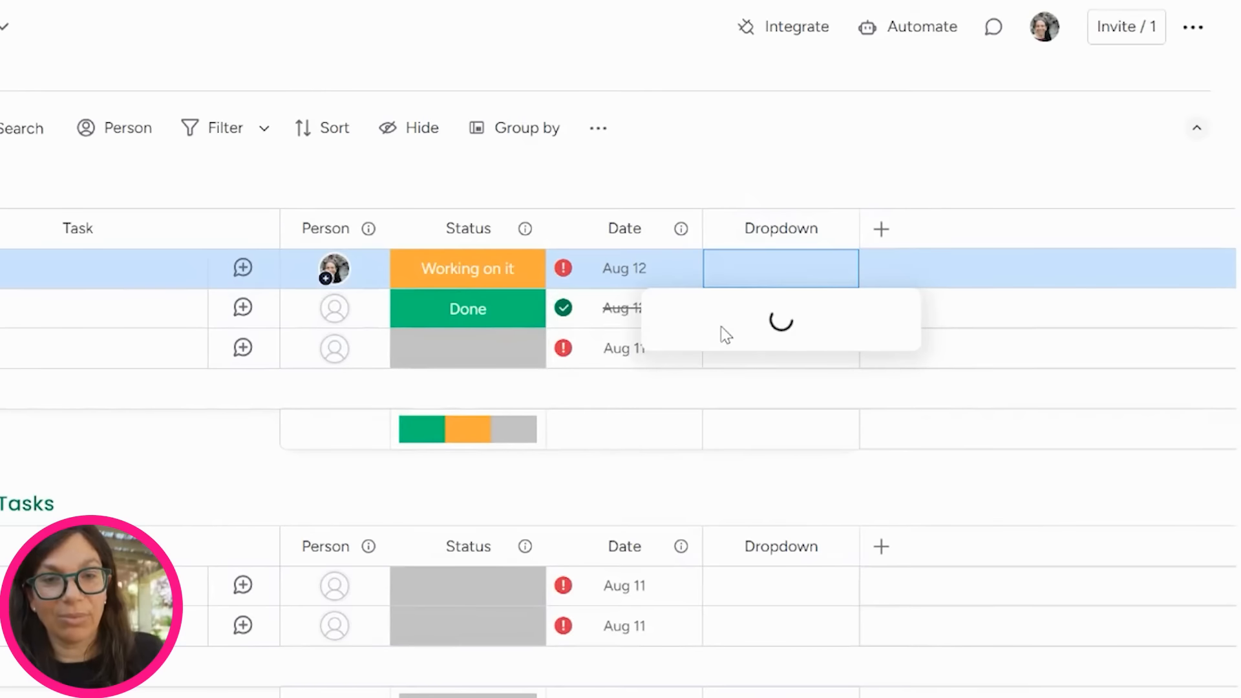
{"action": "left_click", "coordinate": [757, 183]}
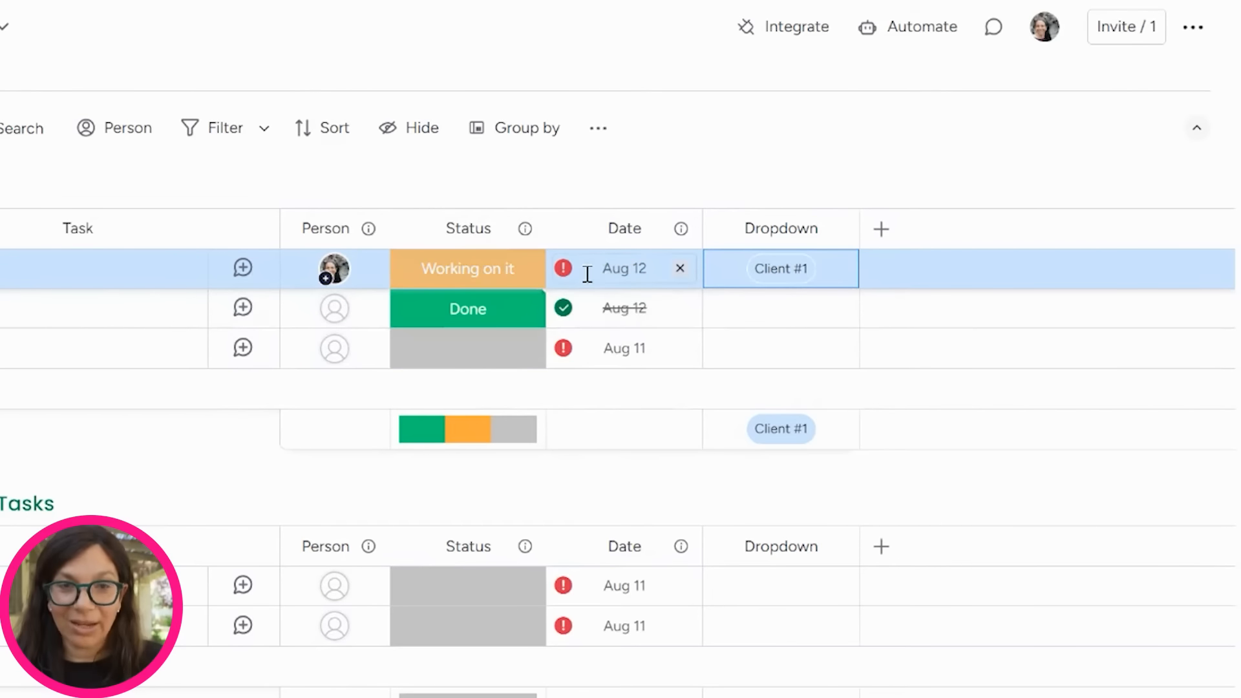
Add a Priority column and set Item 1 to Critical and Item 2 to High.
{"action": "left_click", "coordinate": [880, 232]}
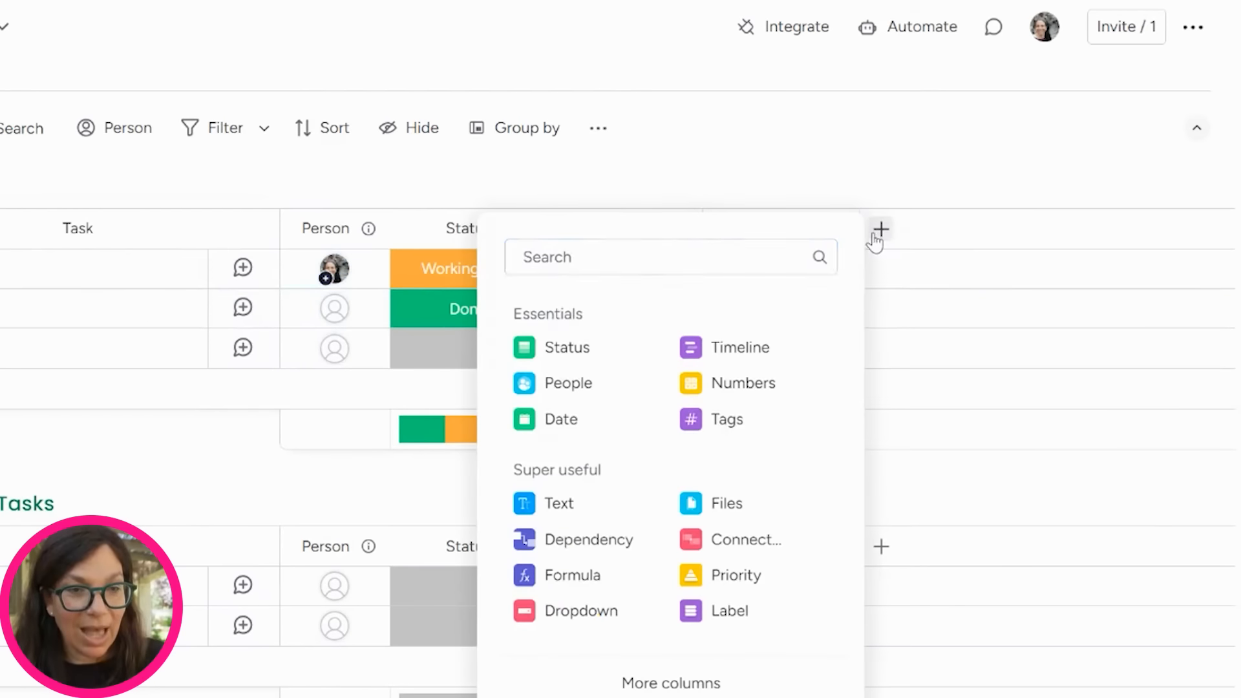
{"action": "left_click", "coordinate": [736, 576]}
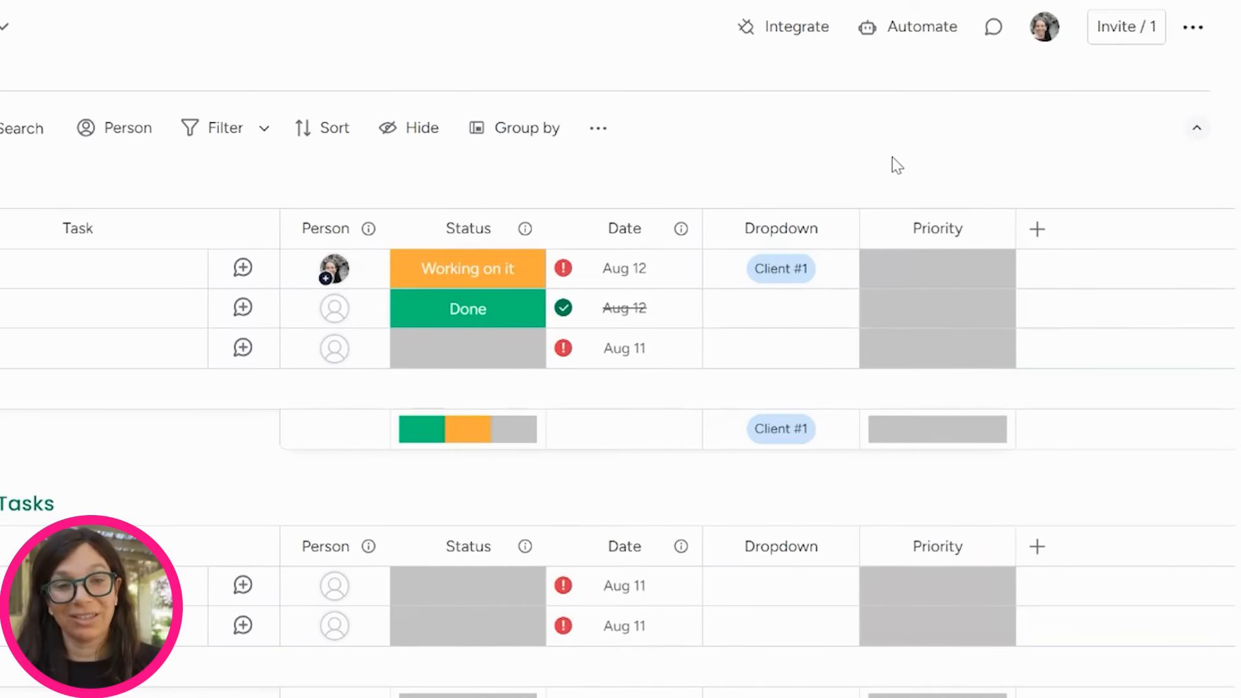
{"action": "left_click", "coordinate": [935, 272]}
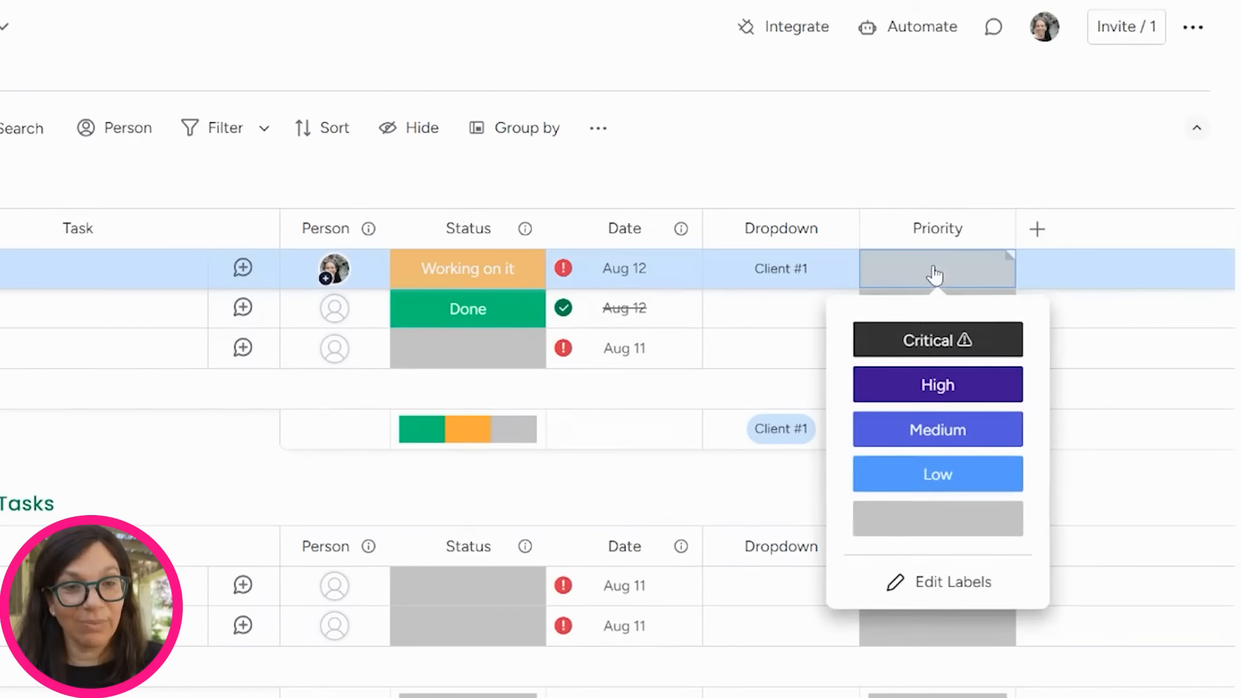
{"action": "left_click", "coordinate": [921, 343]}
{"action": "left_click", "coordinate": [918, 319]}
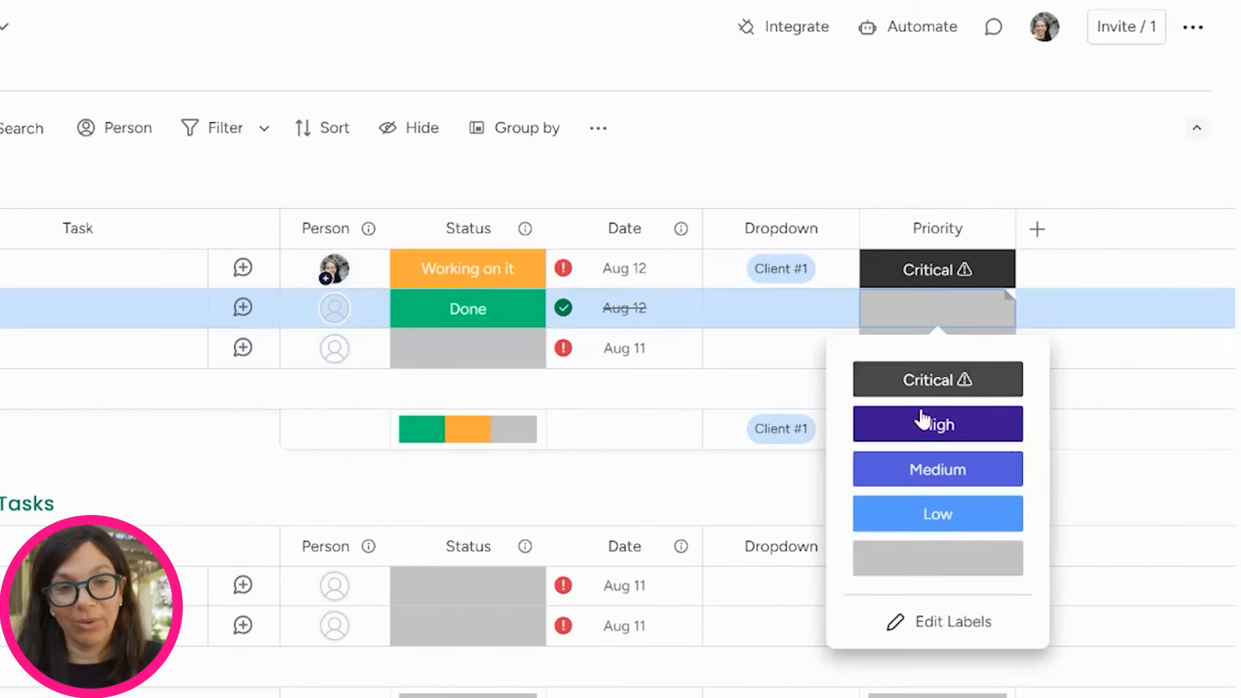
{"action": "left_click", "coordinate": [923, 426]}
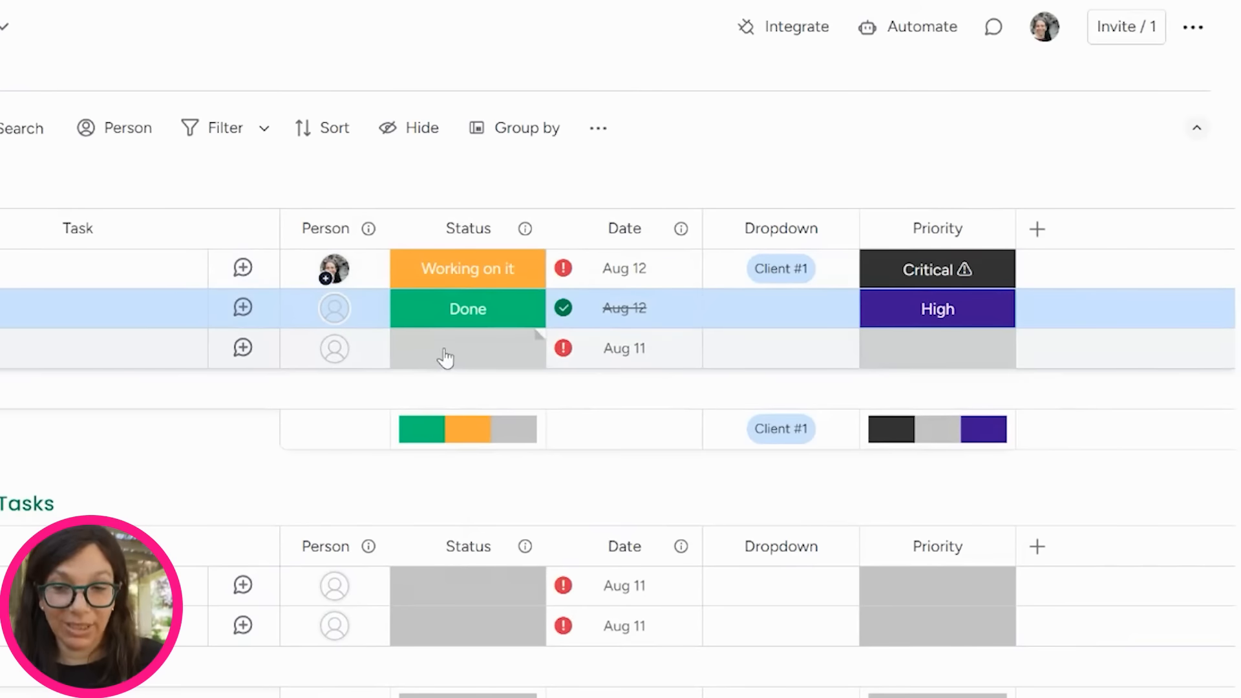
Add a Files column to the board and check the file sources available for Item 1.
{"action": "left_click", "coordinate": [1039, 231]}
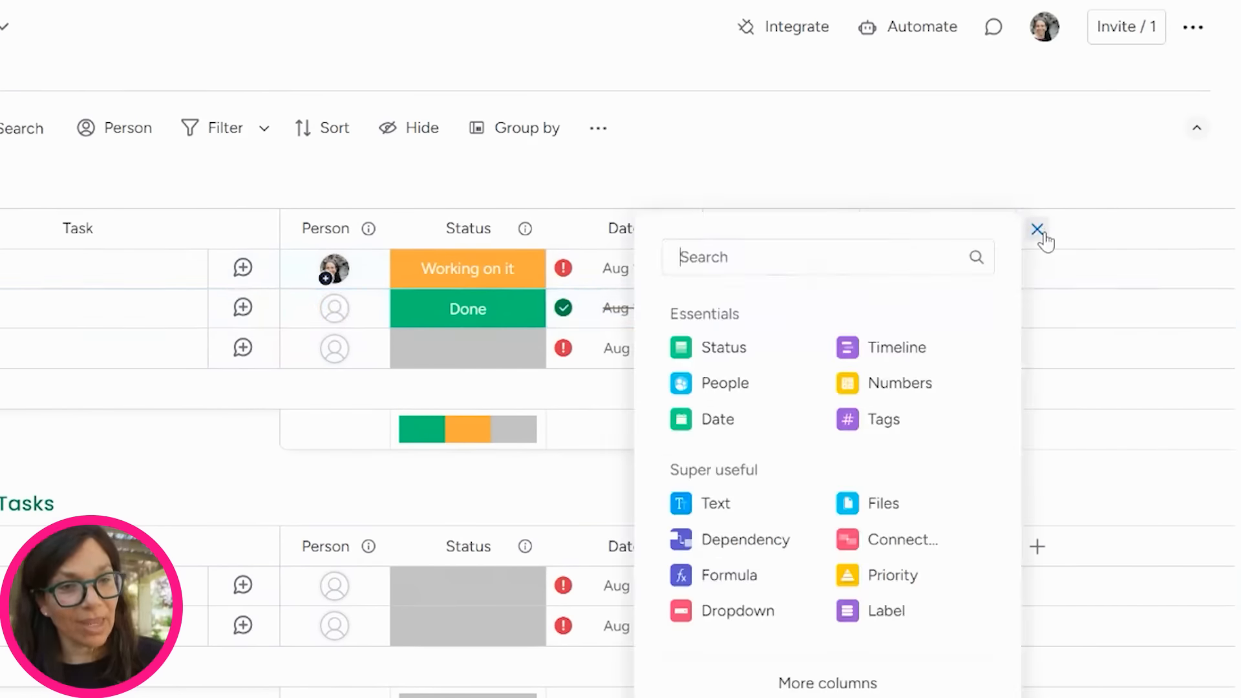
{"action": "left_click", "coordinate": [887, 499]}
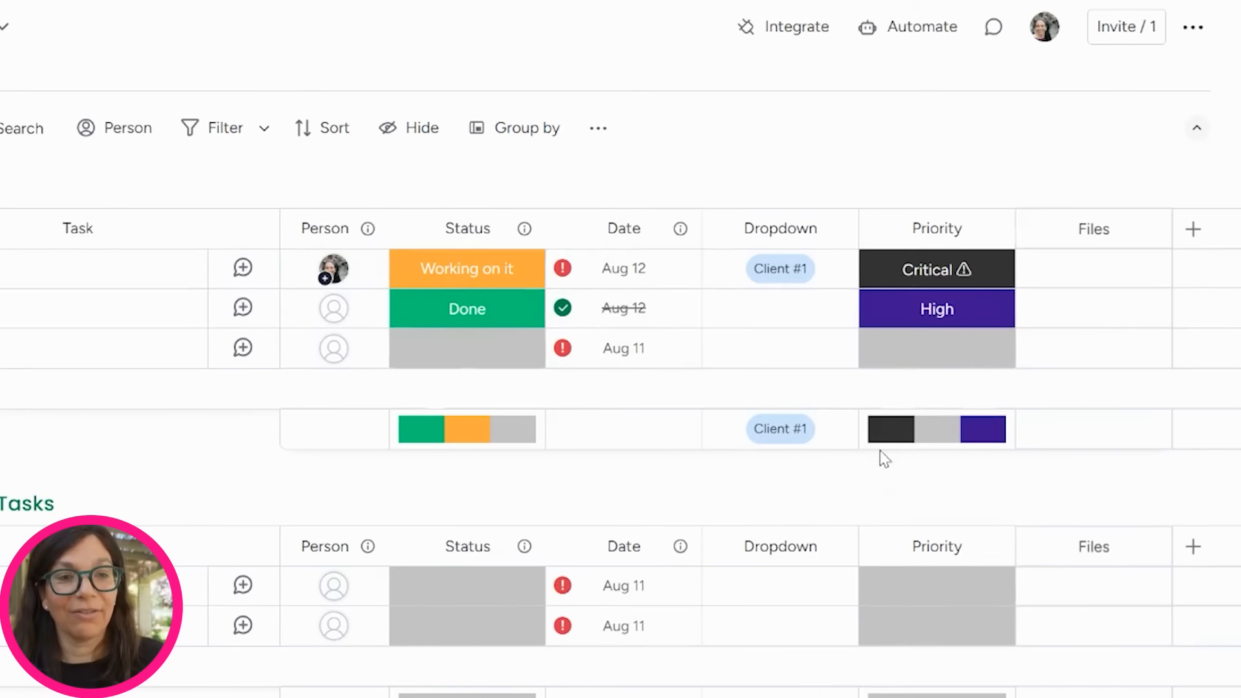
{"action": "left_click", "coordinate": [1089, 282]}
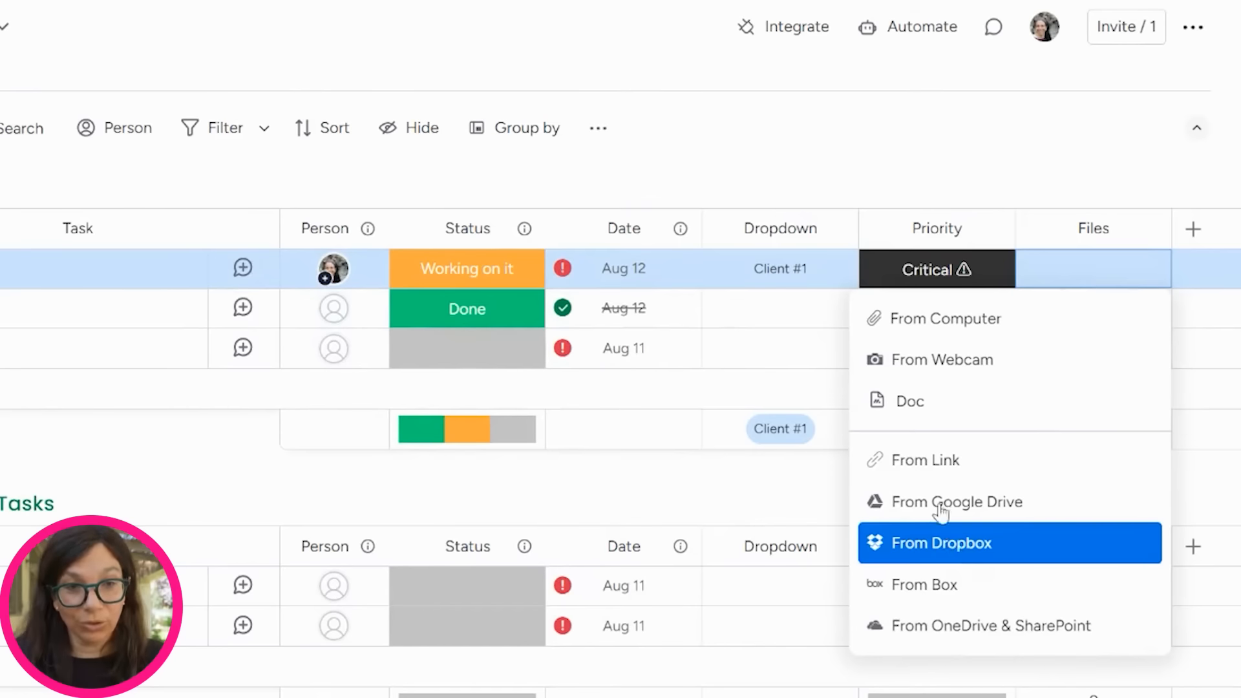
{"action": "left_click", "coordinate": [844, 169]}
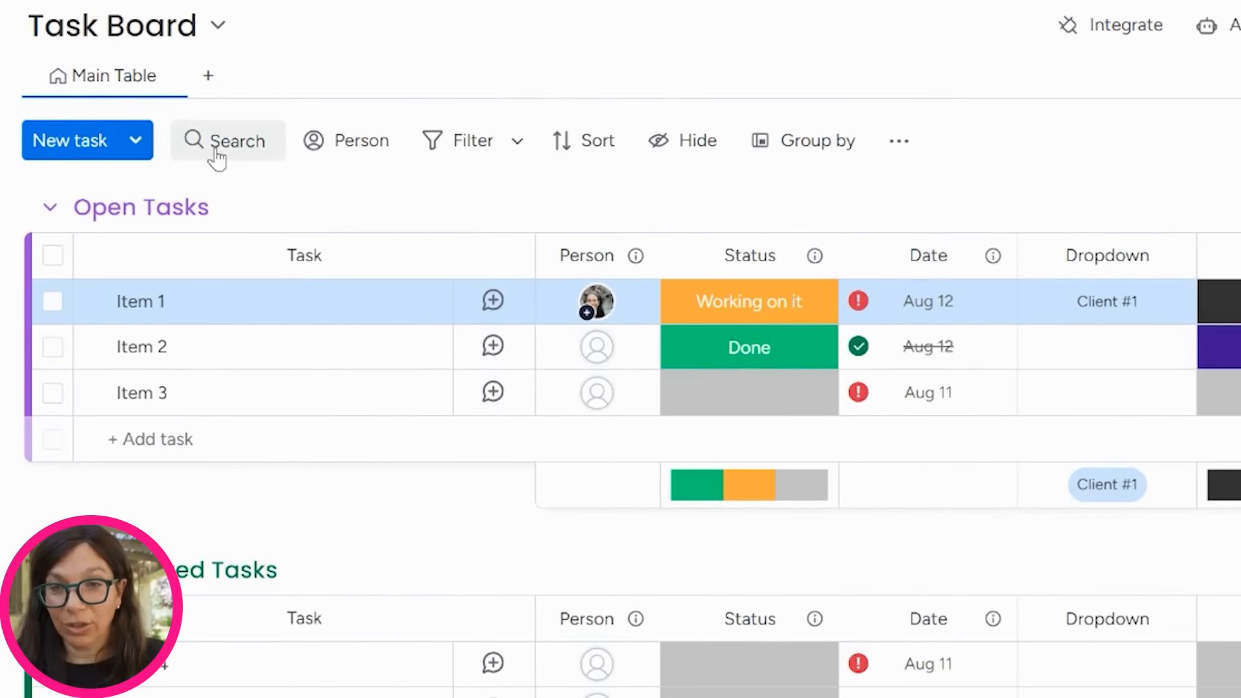
Filter the board by the assigned board owner with the quick person filter, and clear that filter.
{"action": "left_click", "coordinate": [338, 155]}
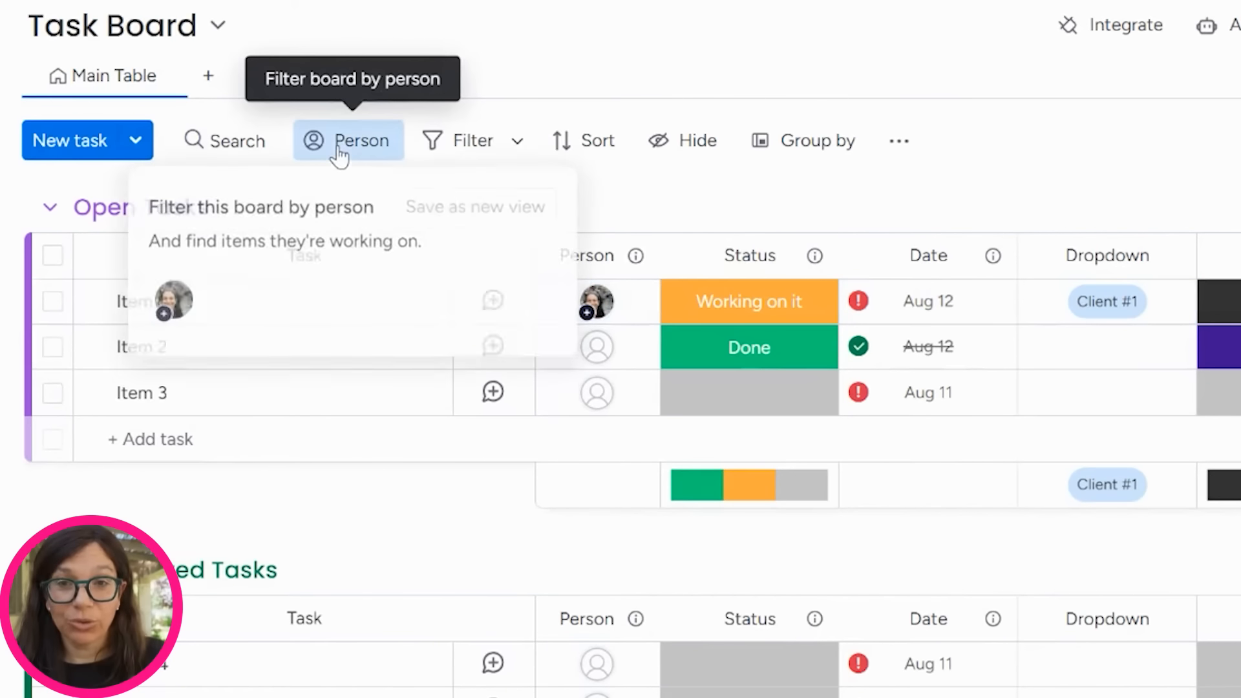
{"action": "left_click", "coordinate": [173, 303]}
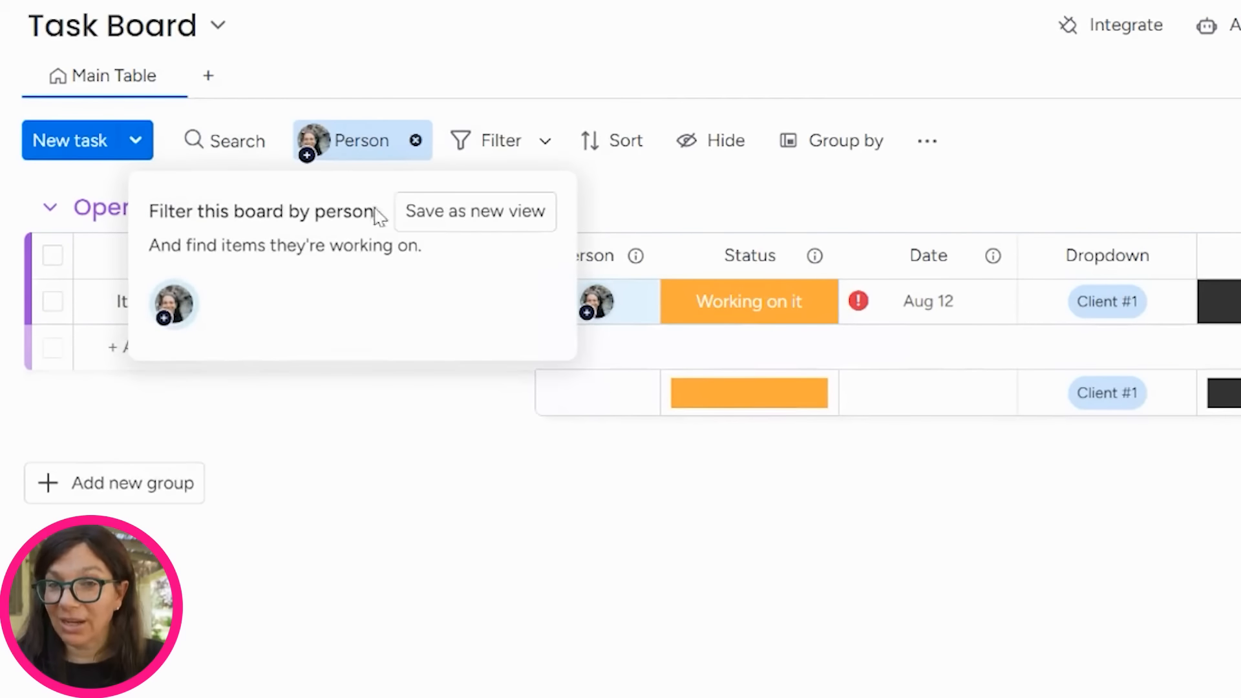
{"action": "left_click", "coordinate": [417, 141]}
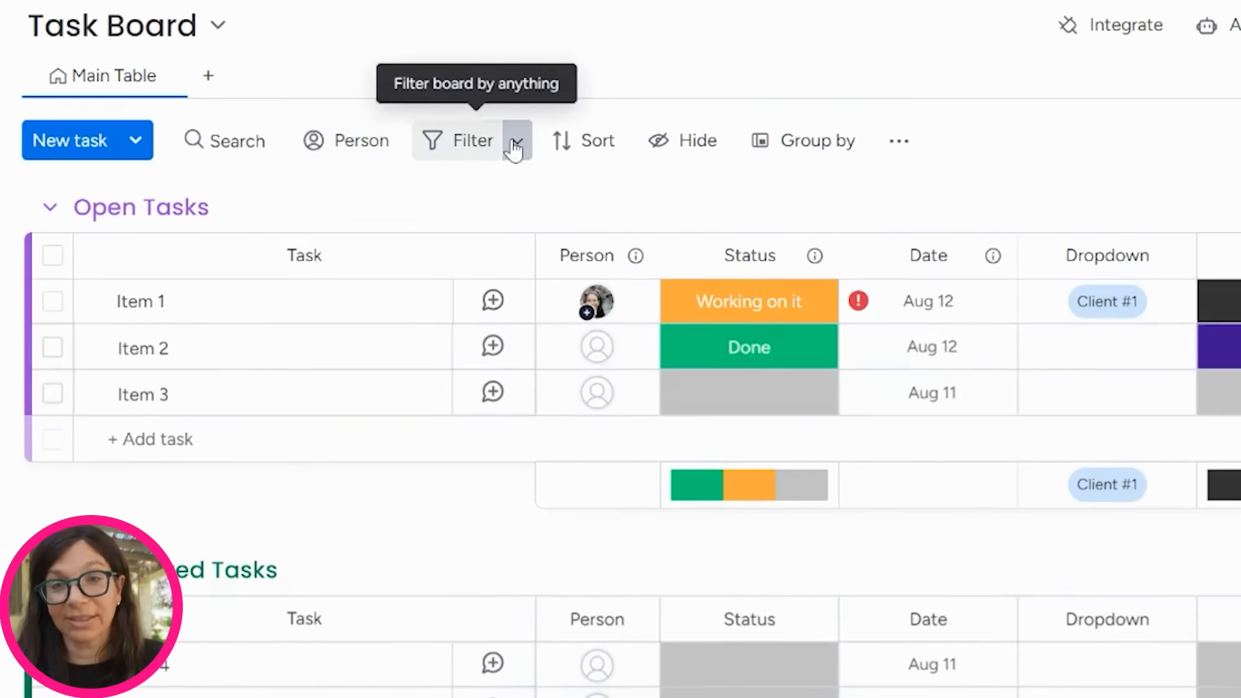
Apply an advanced filter where Person is the board owner, selected by name.
{"action": "left_click", "coordinate": [514, 146]}
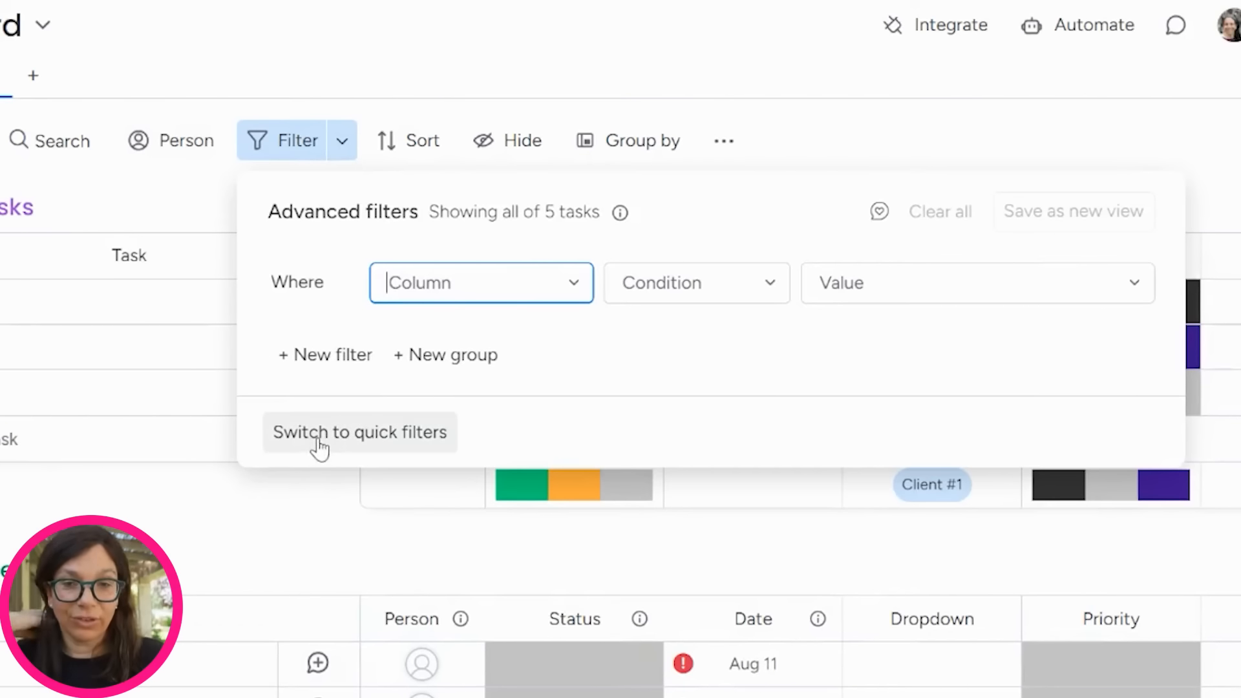
{"action": "left_click", "coordinate": [569, 285]}
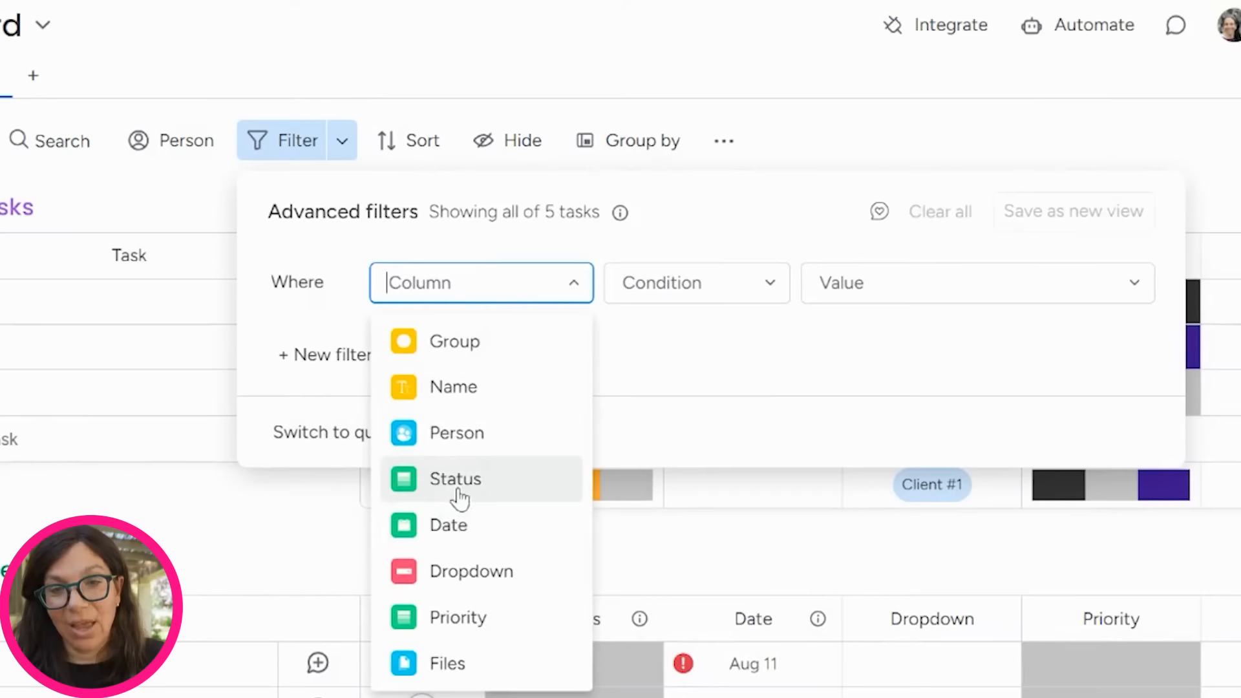
{"action": "left_click", "coordinate": [457, 441]}
{"action": "left_click", "coordinate": [879, 298]}
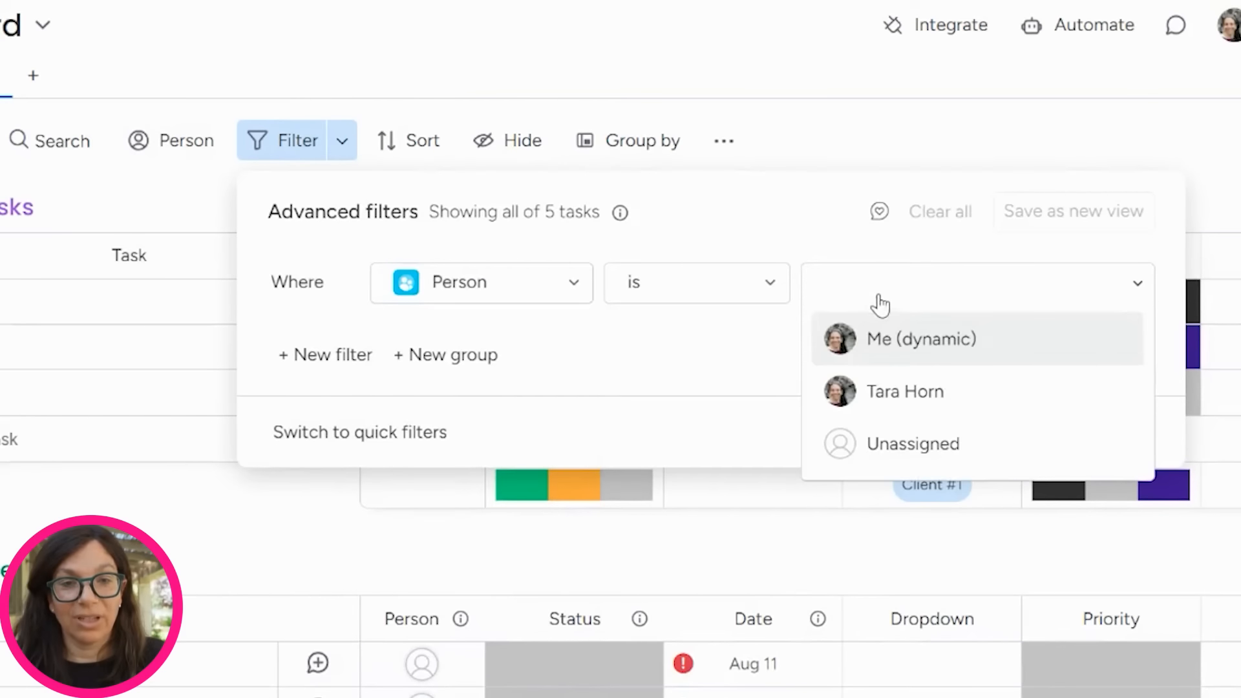
{"action": "left_click", "coordinate": [893, 392]}
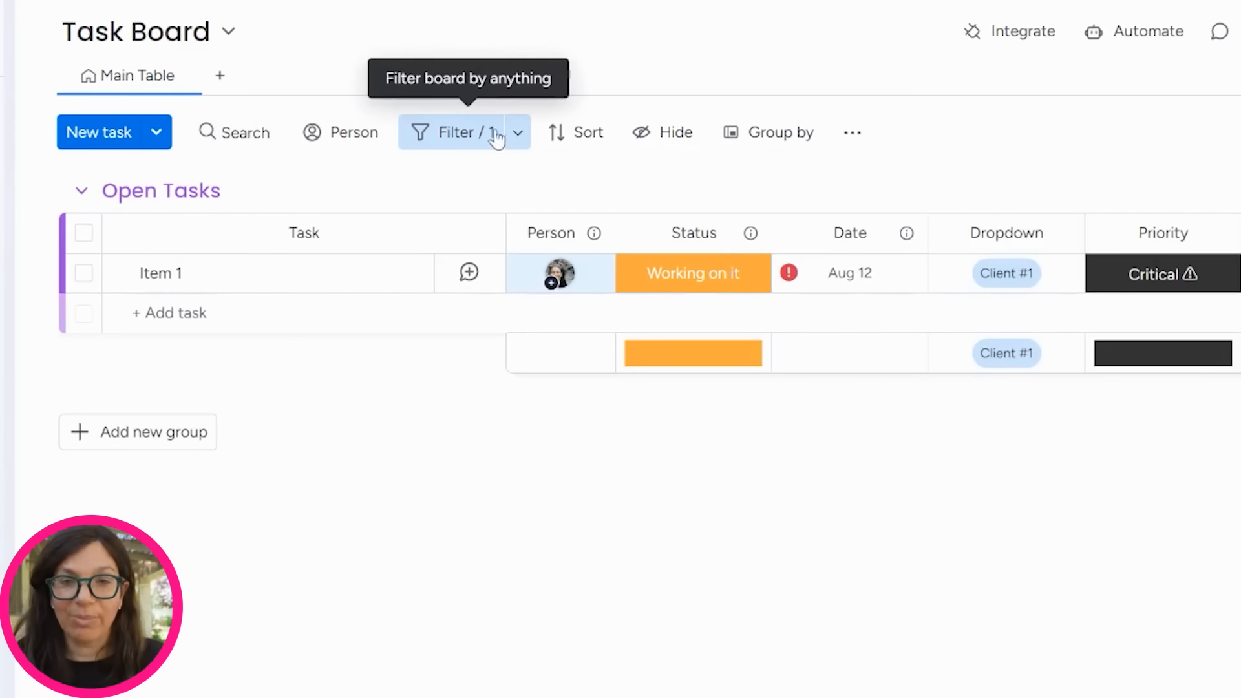
Add a second advanced filter condition requiring Group is Open Tasks.
{"action": "left_click", "coordinate": [516, 145]}
{"action": "left_click", "coordinate": [491, 327]}
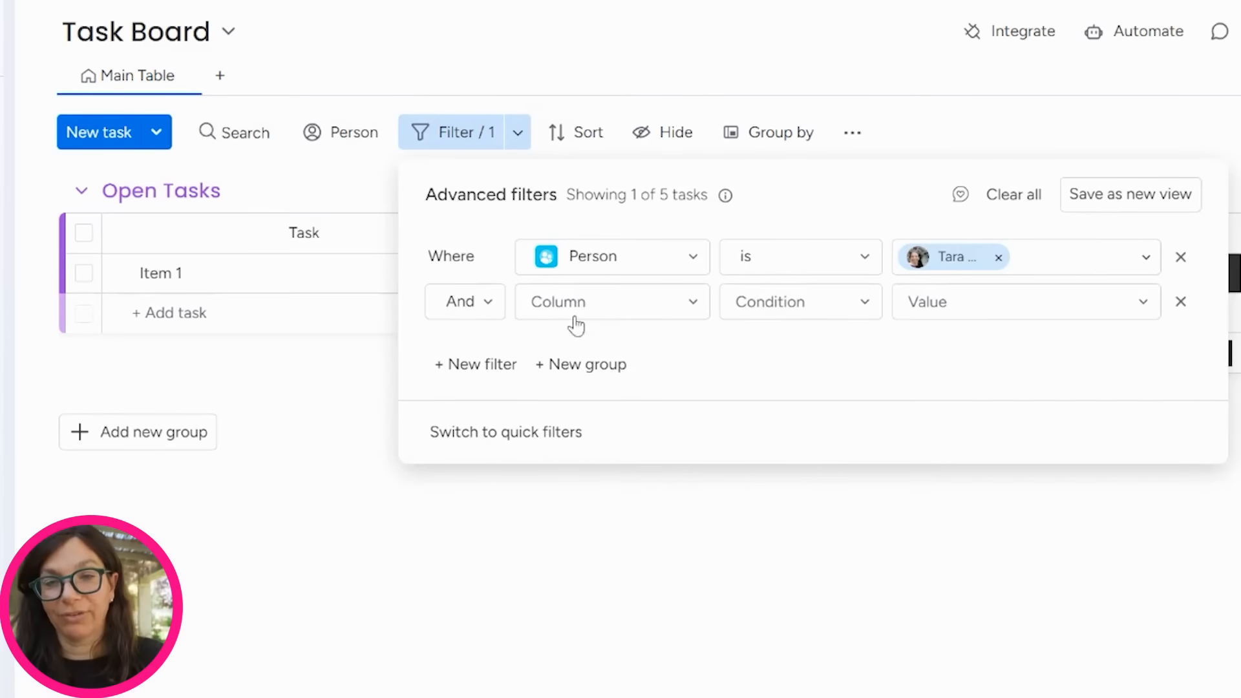
{"action": "left_click", "coordinate": [674, 310]}
{"action": "left_click", "coordinate": [607, 357]}
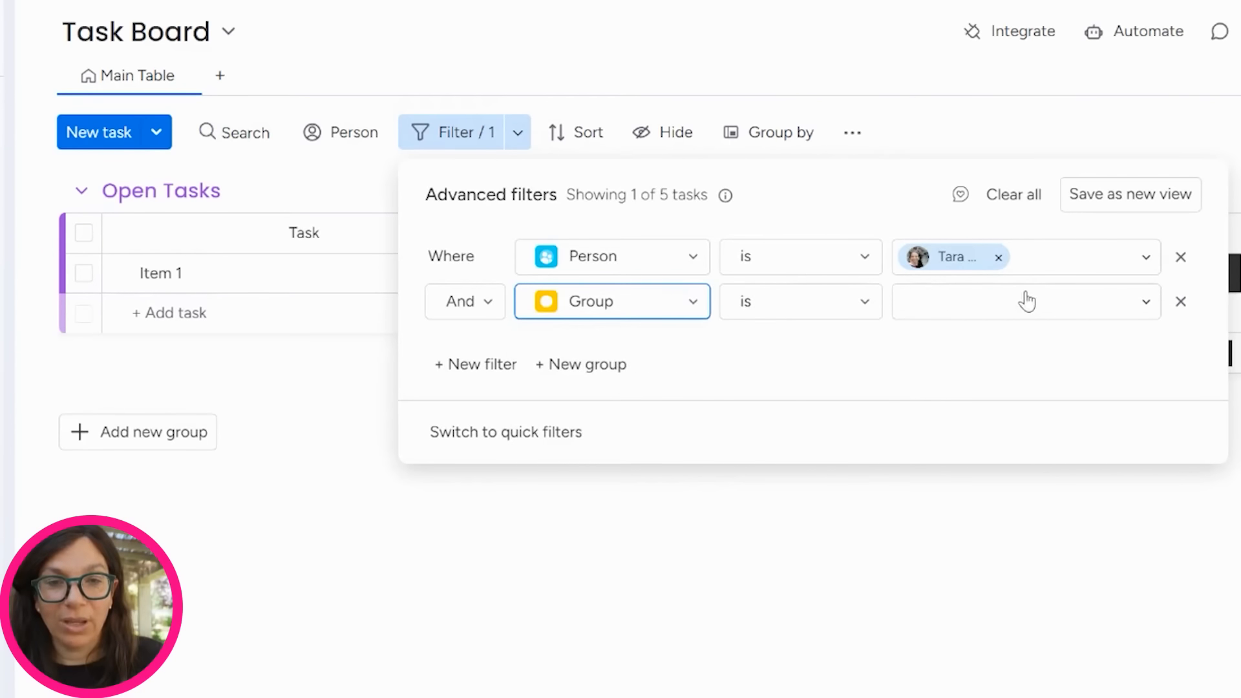
{"action": "left_click", "coordinate": [1026, 300]}
{"action": "left_click", "coordinate": [956, 391]}
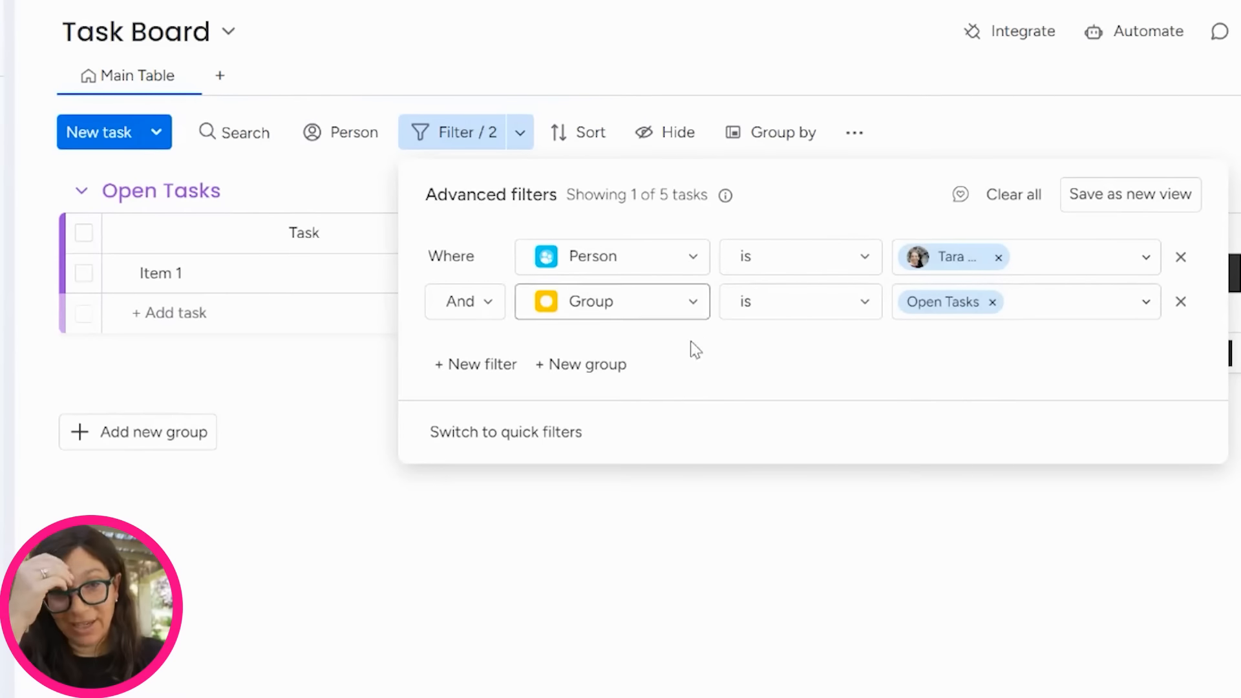
Save the filtered board as a new view named with the board owner's first name followed by "Tasks".
{"action": "left_click", "coordinate": [1090, 206]}
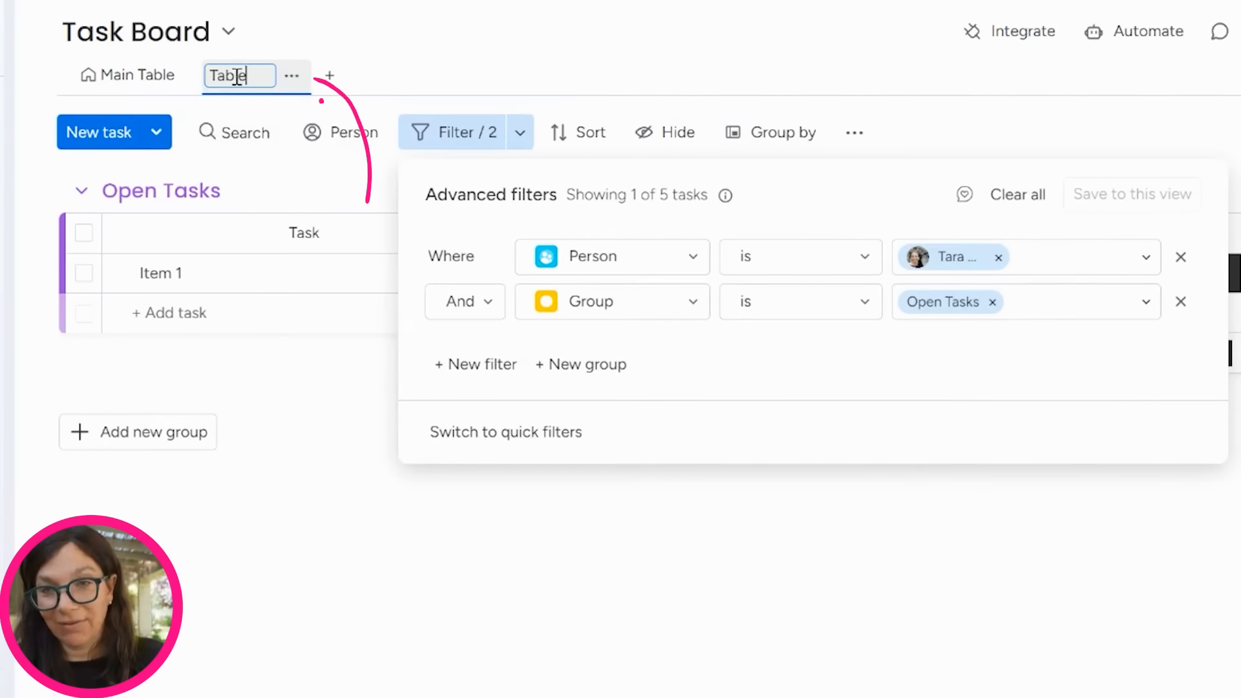
{"action": "key", "text": "BackSpace"}
{"action": "key", "text": "BackSpace"}
{"action": "key", "text": "BackSpace"}
{"action": "key", "text": "BackSpace"}
{"action": "key", "text": "BackSpace"}
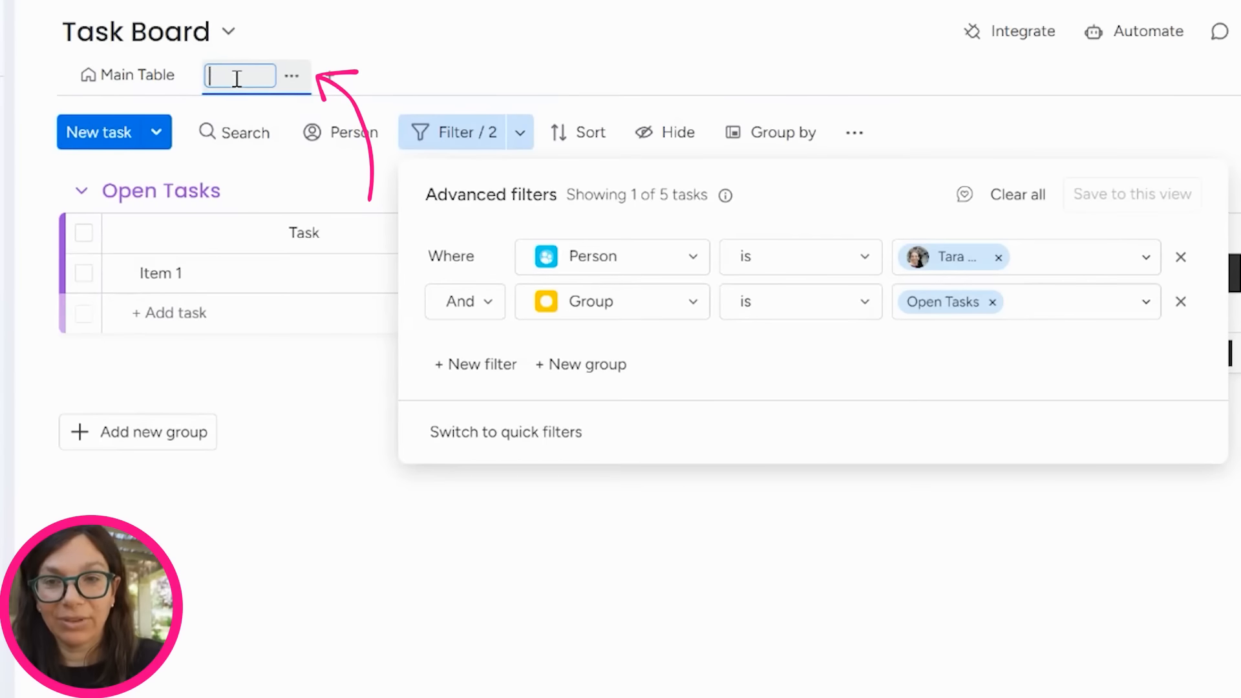
{"action": "type", "text": "Tara Tasks"}
{"action": "key", "text": "Return"}
{"action": "left_click", "coordinate": [421, 19]}
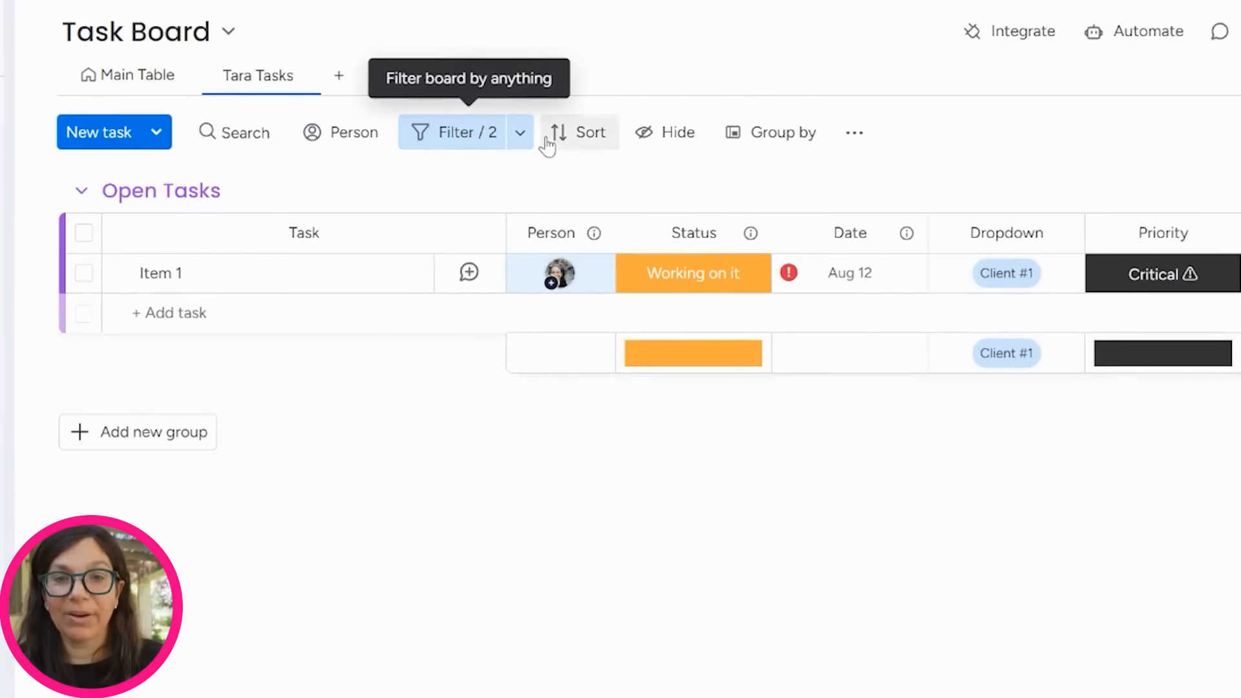
Hide all columns in the new view except Person and Status.
{"action": "left_click", "coordinate": [670, 133]}
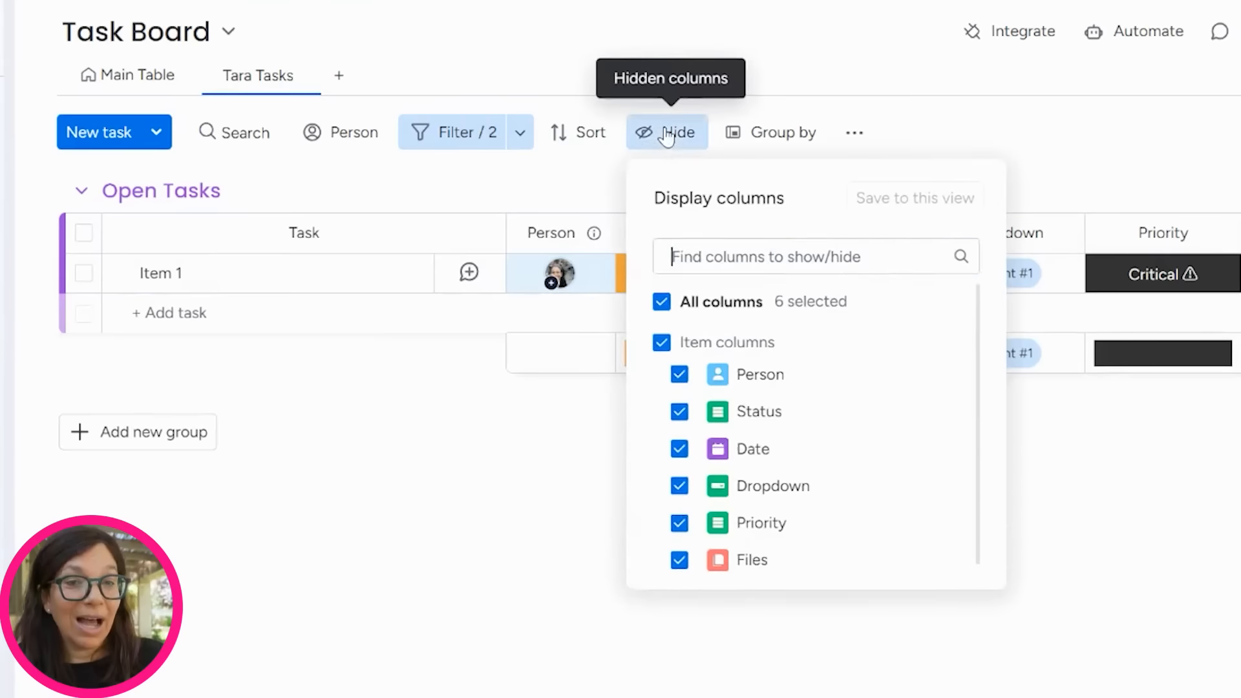
{"action": "left_click", "coordinate": [662, 304]}
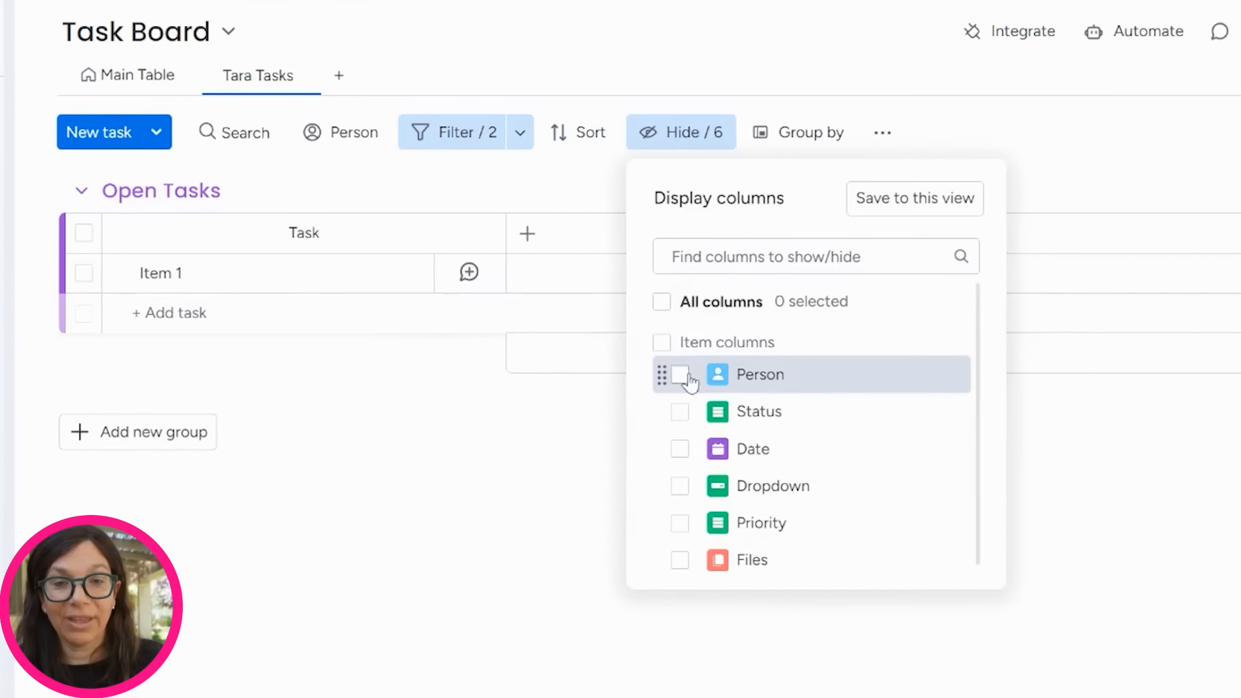
{"action": "left_click", "coordinate": [679, 375]}
{"action": "left_click", "coordinate": [679, 413]}
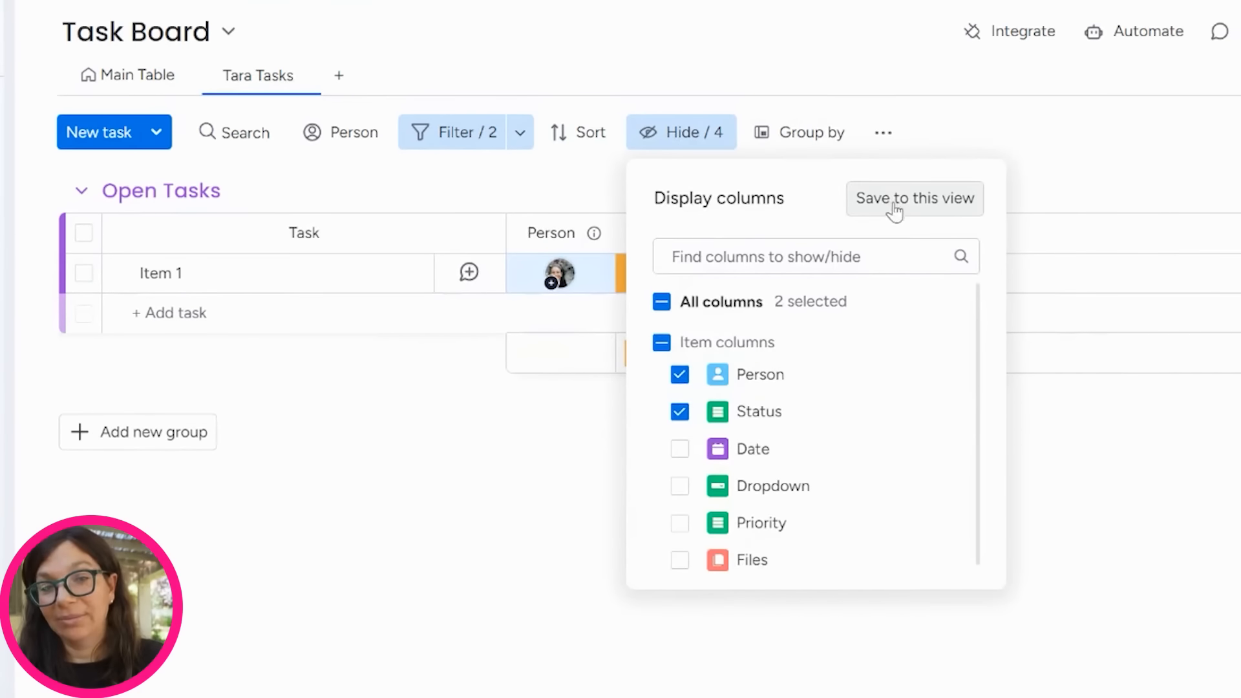
{"action": "left_click", "coordinate": [779, 53]}
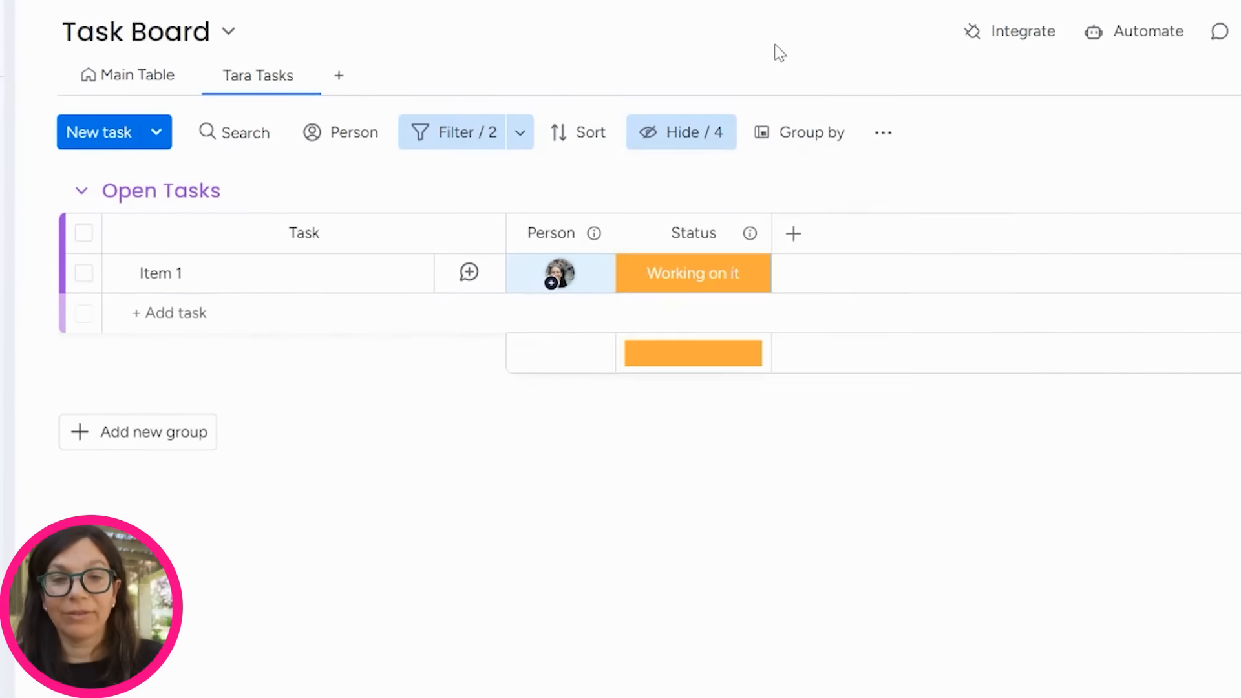
Check the options for grouping items by a column, and return to the Main Table view.
{"action": "left_click", "coordinate": [800, 136]}
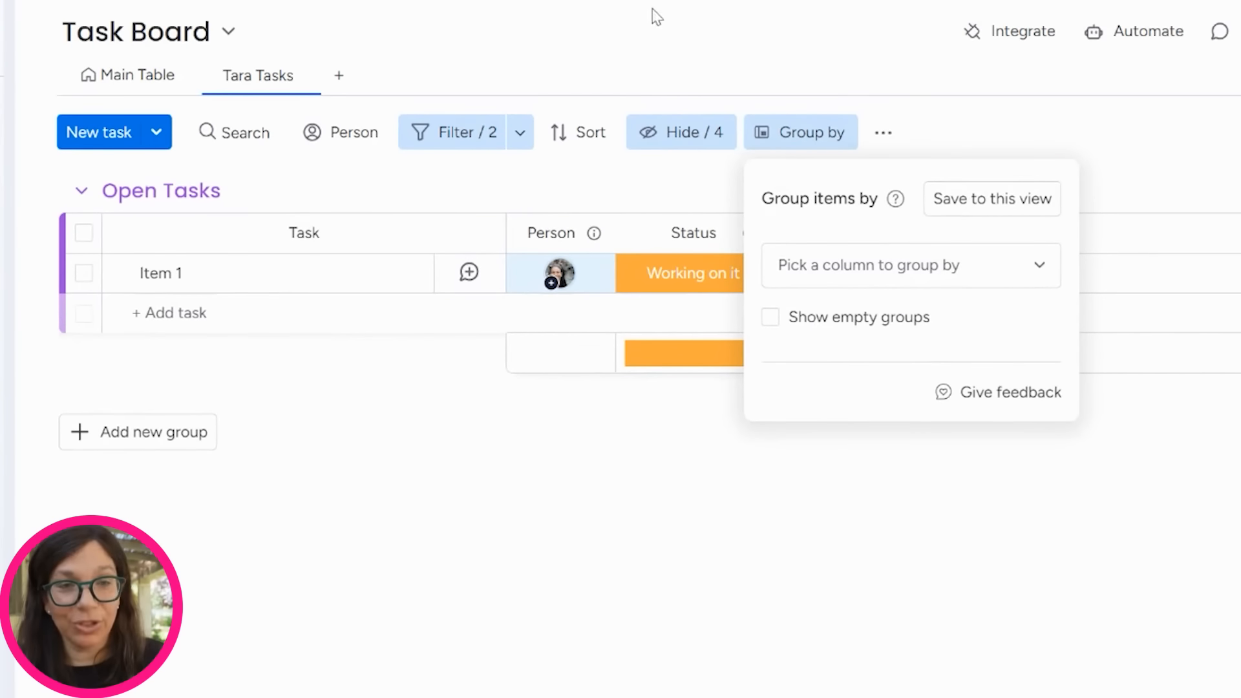
{"action": "left_click", "coordinate": [95, 81]}
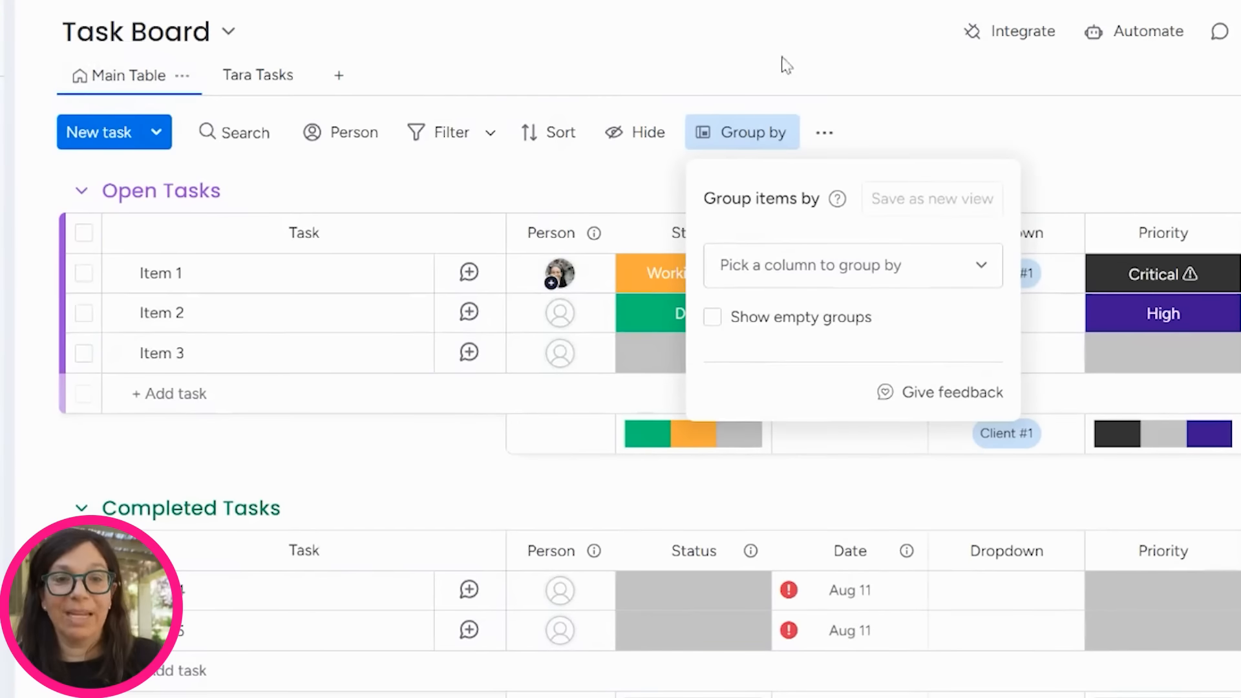
{"action": "left_click", "coordinate": [932, 118]}
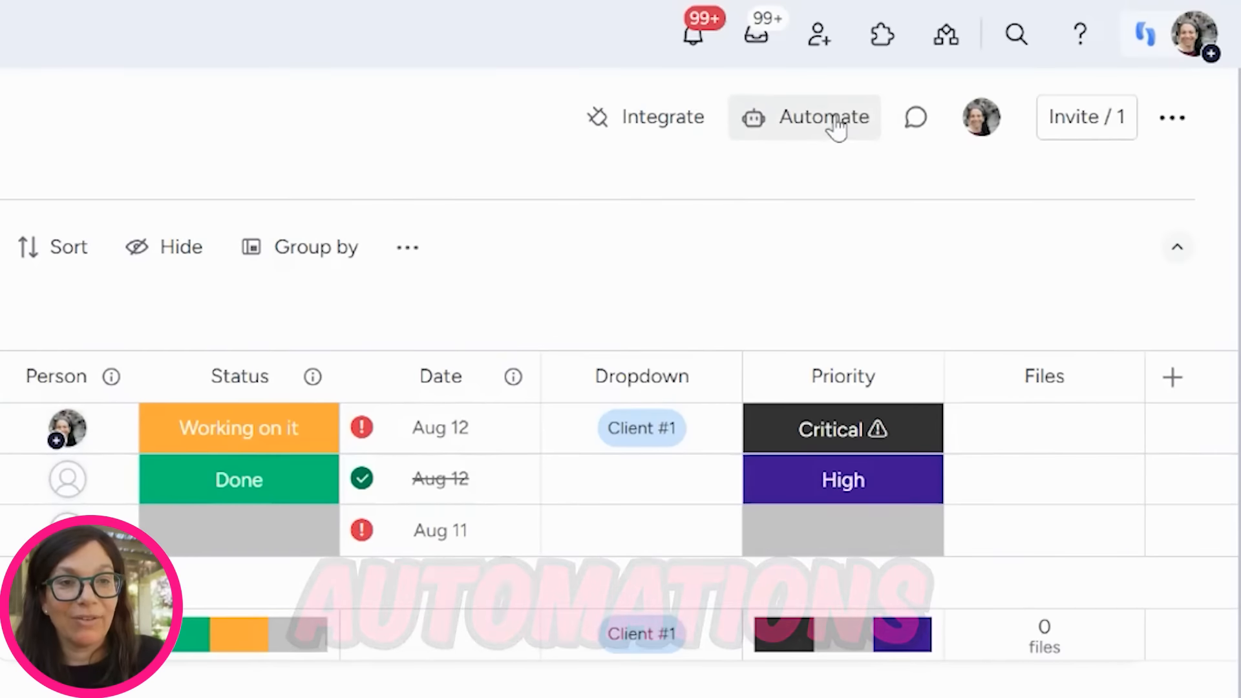
Open the board's Automation center and browse the available template categories and automation templates.
{"action": "left_click", "coordinate": [1144, 31]}
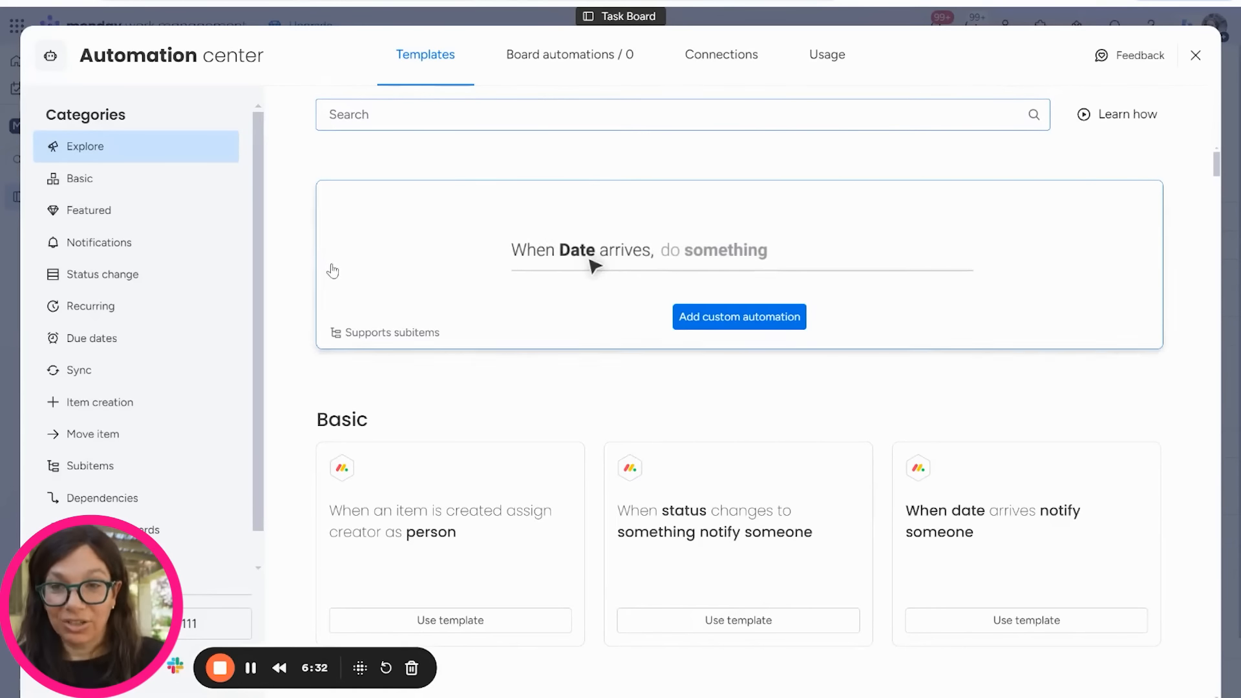
{"action": "scroll", "coordinate": [144, 200], "scroll_direction": "down", "scroll_amount": 1}
{"action": "scroll", "coordinate": [140, 285], "scroll_direction": "up", "scroll_amount": 1}
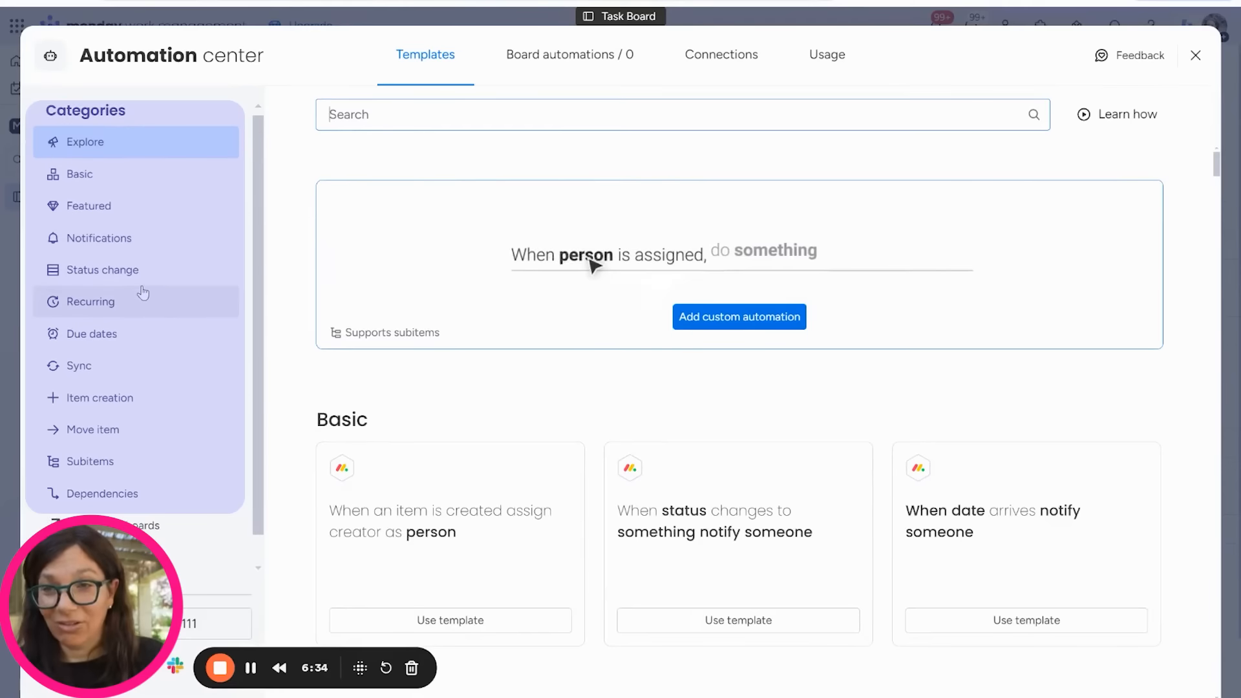
{"action": "scroll", "coordinate": [656, 391], "scroll_direction": "down", "scroll_amount": 10}
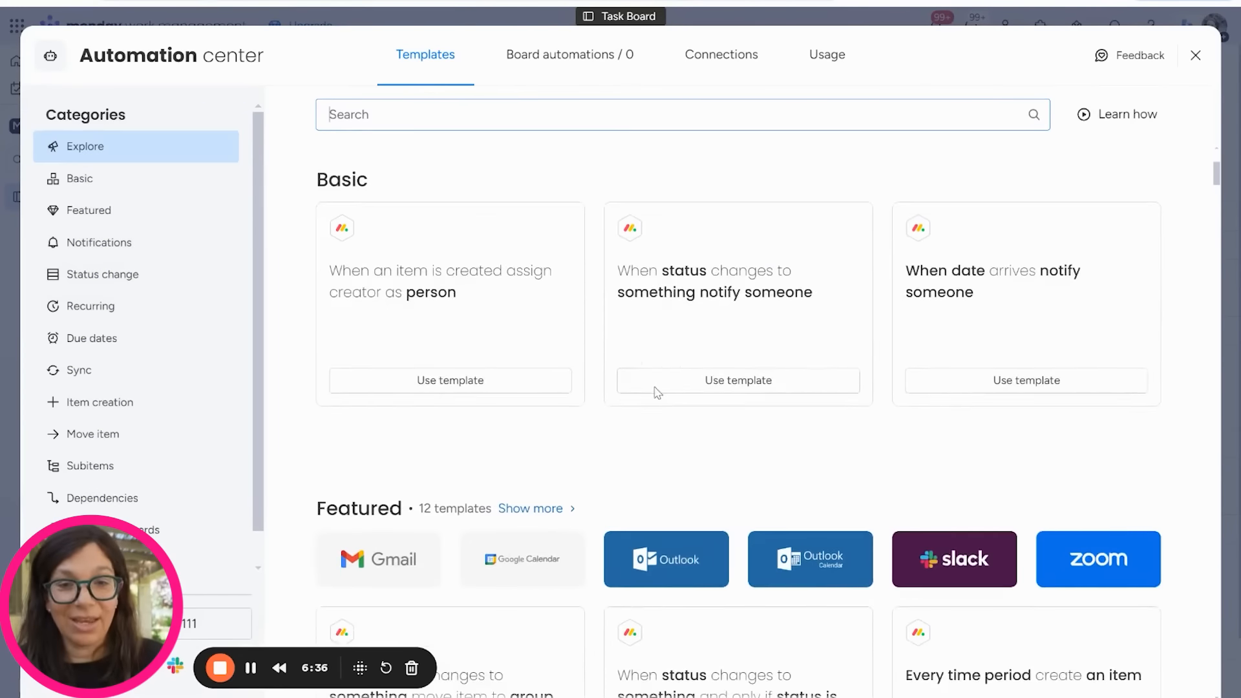
{"action": "scroll", "coordinate": [653, 390], "scroll_direction": "down", "scroll_amount": 15}
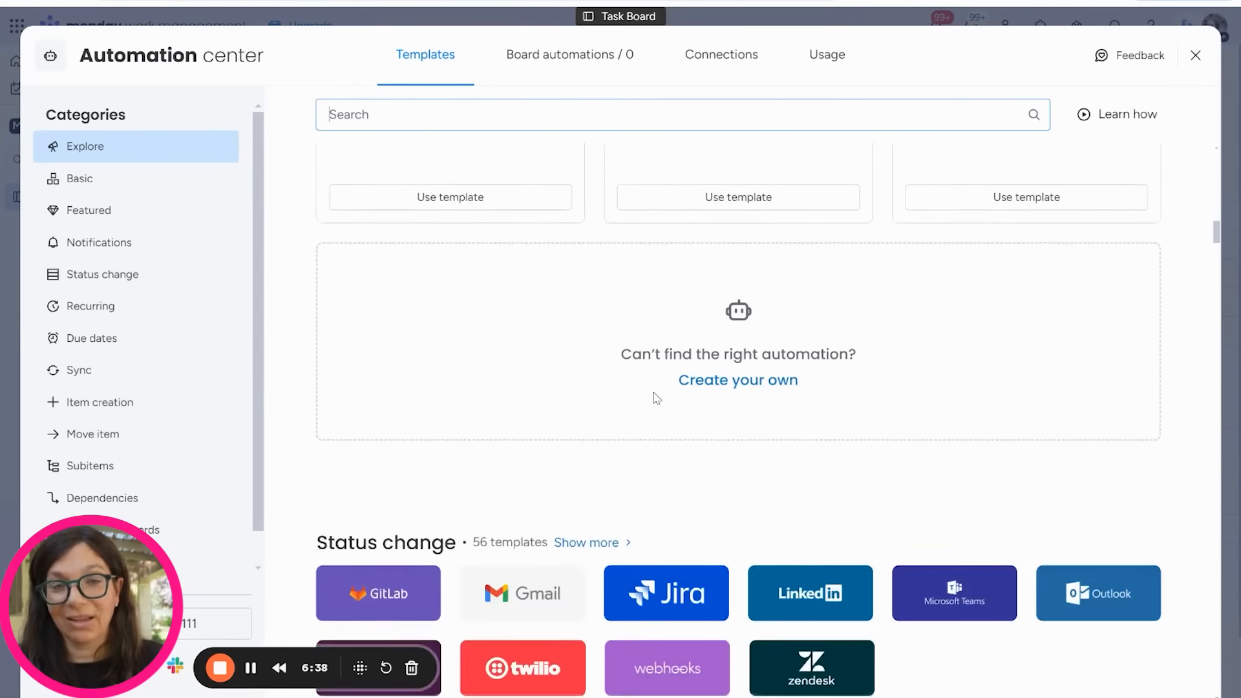
{"action": "scroll", "coordinate": [656, 399], "scroll_direction": "up", "scroll_amount": 20}
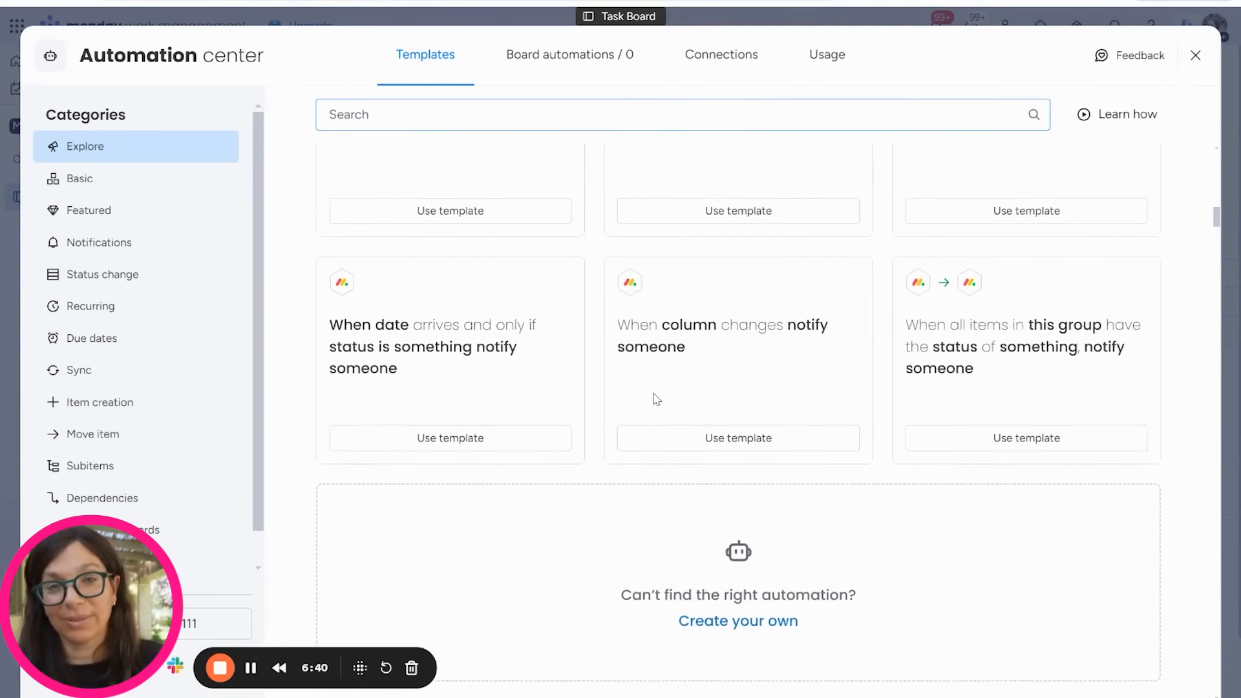
{"action": "scroll", "coordinate": [655, 397], "scroll_direction": "up", "scroll_amount": 1}
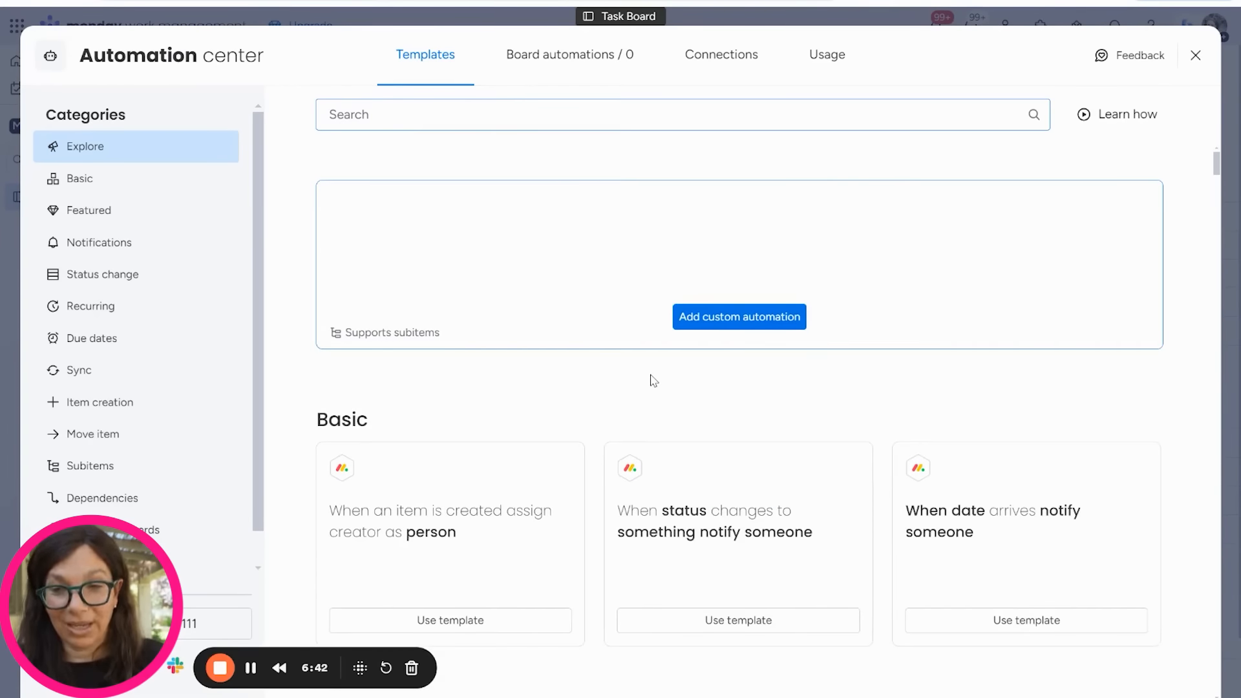
Create a custom automation that sets the Date column to today when an item is created.
{"action": "left_click", "coordinate": [769, 324]}
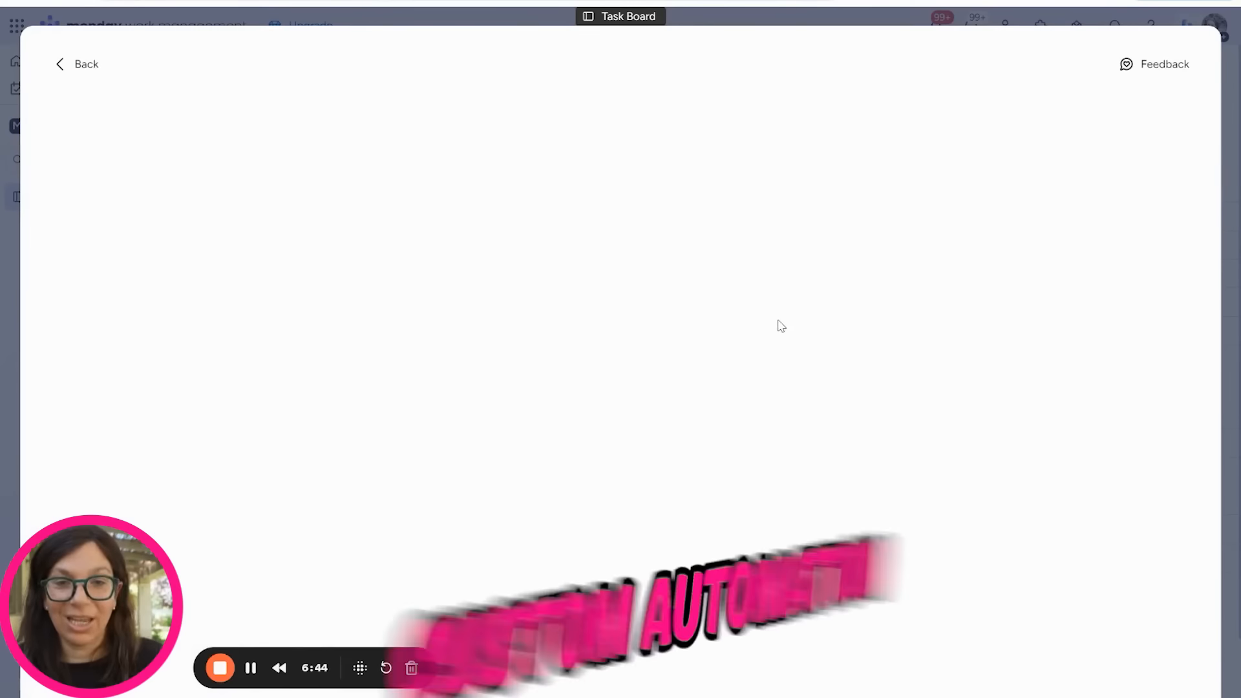
{"action": "left_click", "coordinate": [336, 172]}
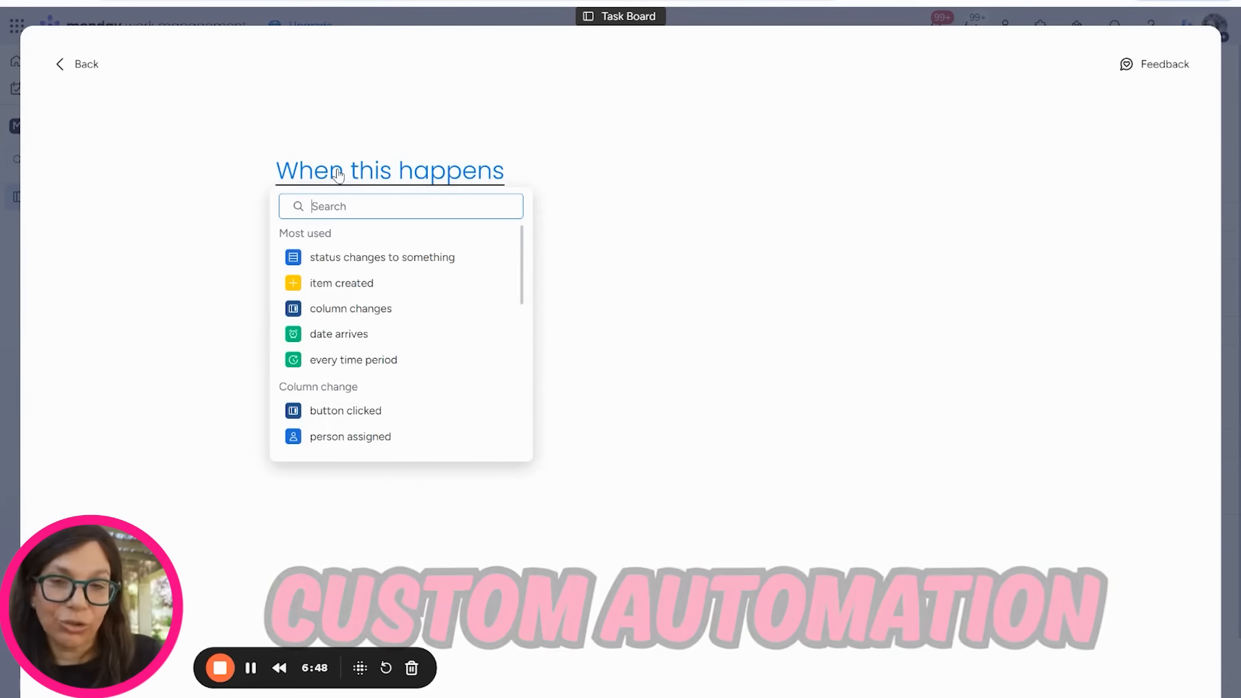
{"action": "left_click", "coordinate": [343, 285]}
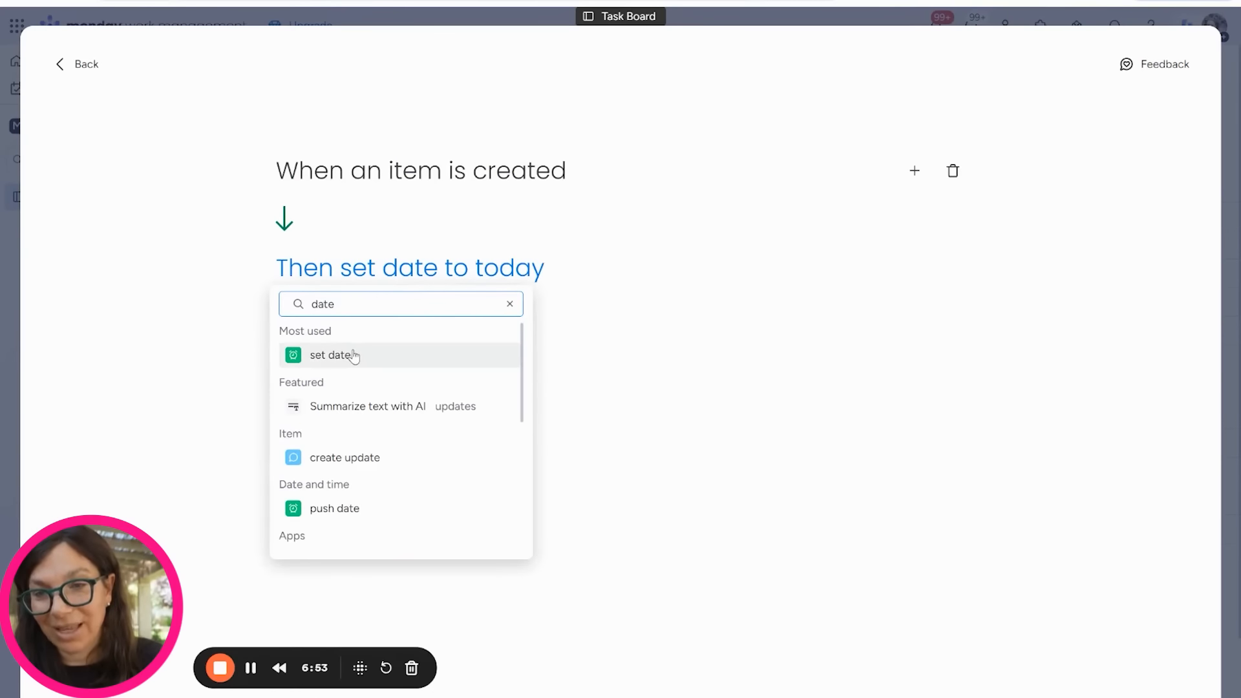
{"action": "left_click", "coordinate": [362, 353]}
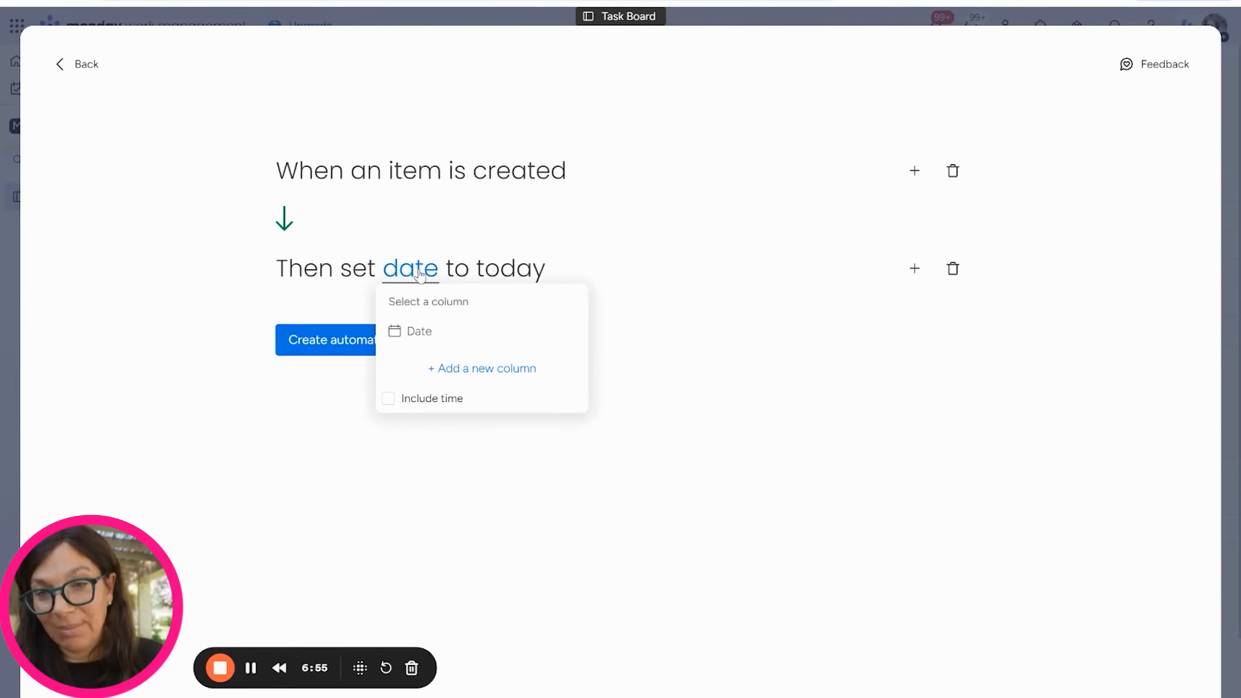
{"action": "left_click", "coordinate": [418, 331]}
{"action": "left_click", "coordinate": [343, 338]}
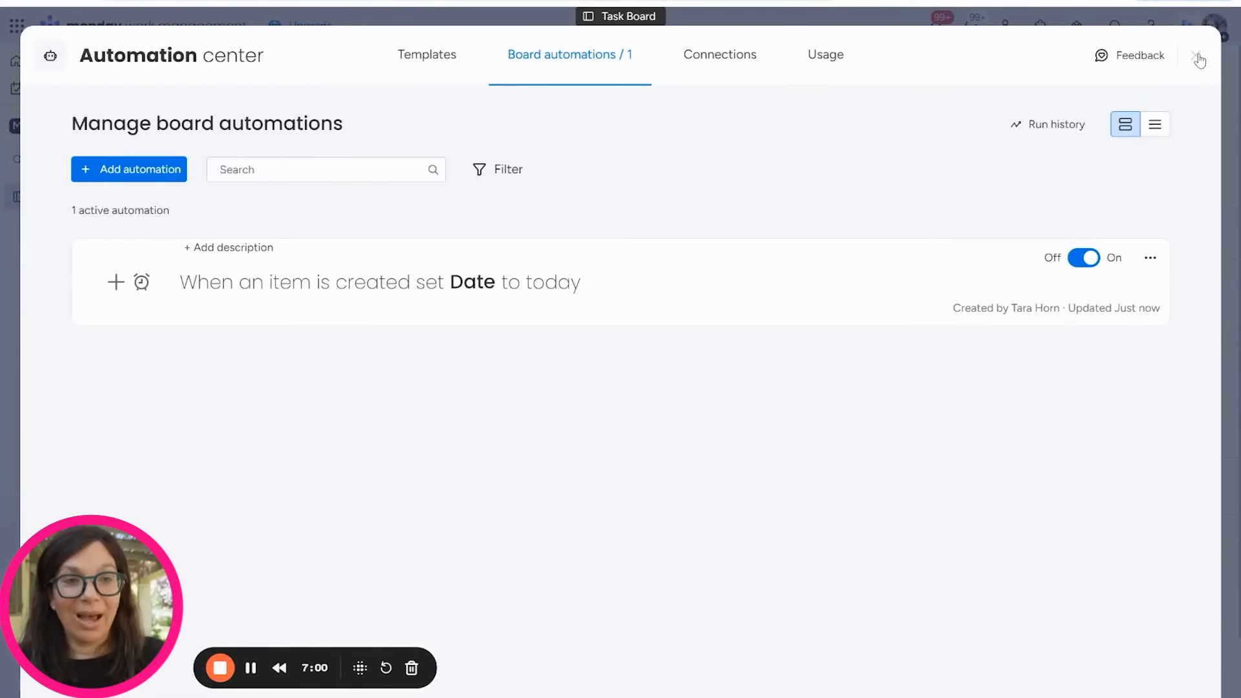
{"action": "left_click", "coordinate": [1200, 55]}
Add a task named "test 1" to the Open Tasks group.
{"action": "left_click", "coordinate": [337, 331]}
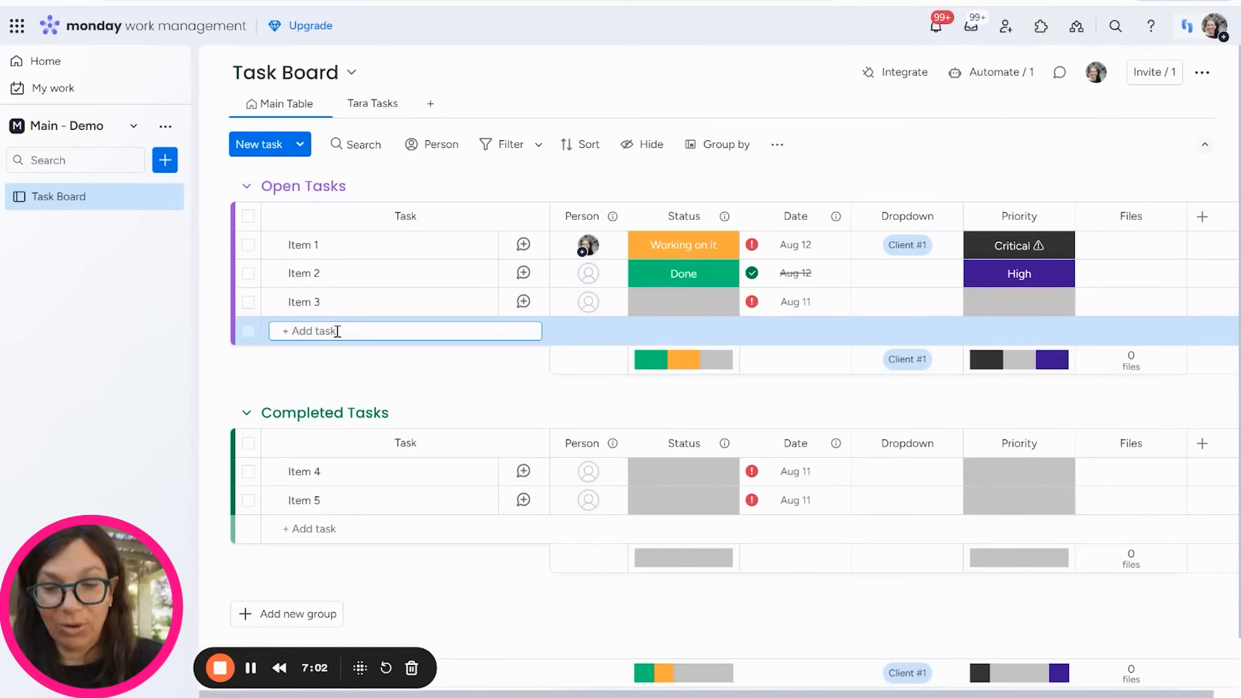
{"action": "type", "text": "test 1"}
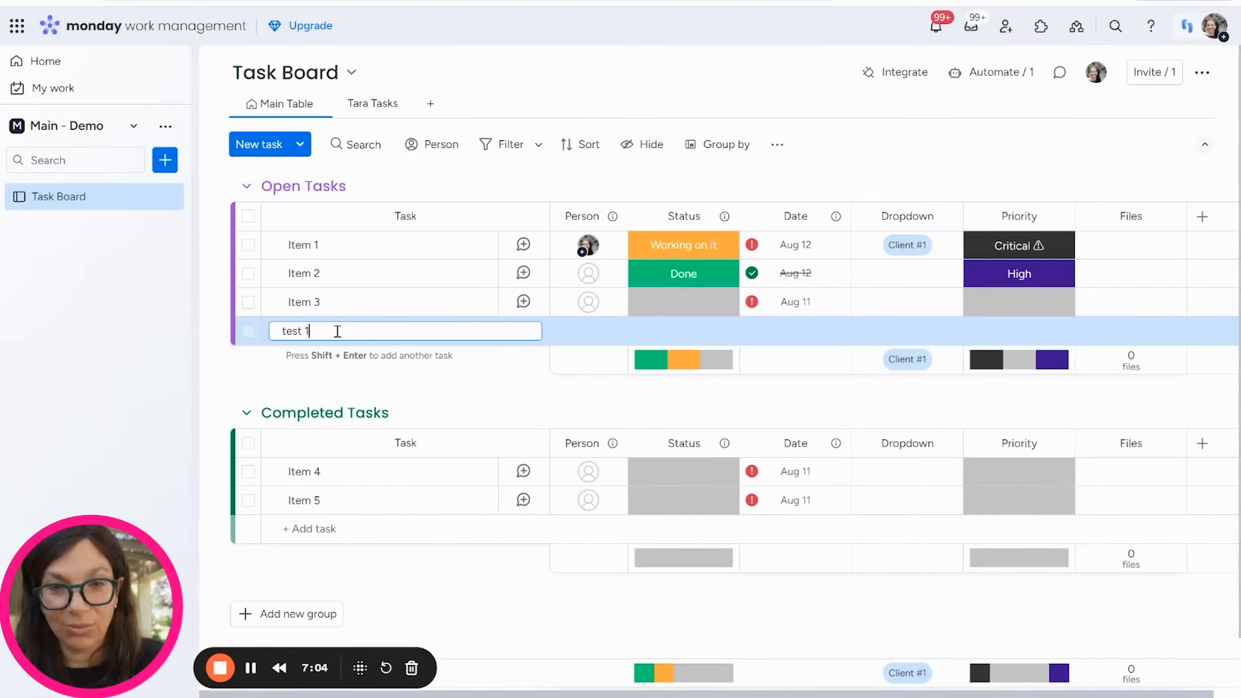
{"action": "key", "text": "Return"}
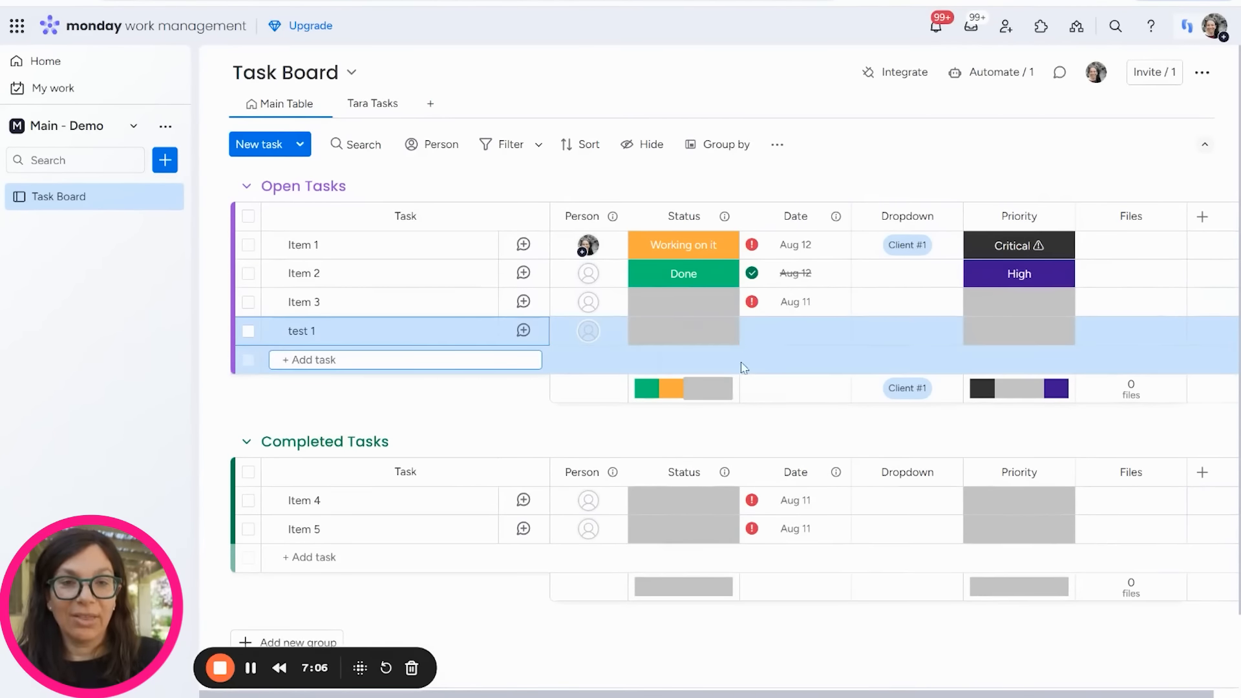
Rename the Date column to "Due Date".
{"action": "left_click", "coordinate": [777, 217]}
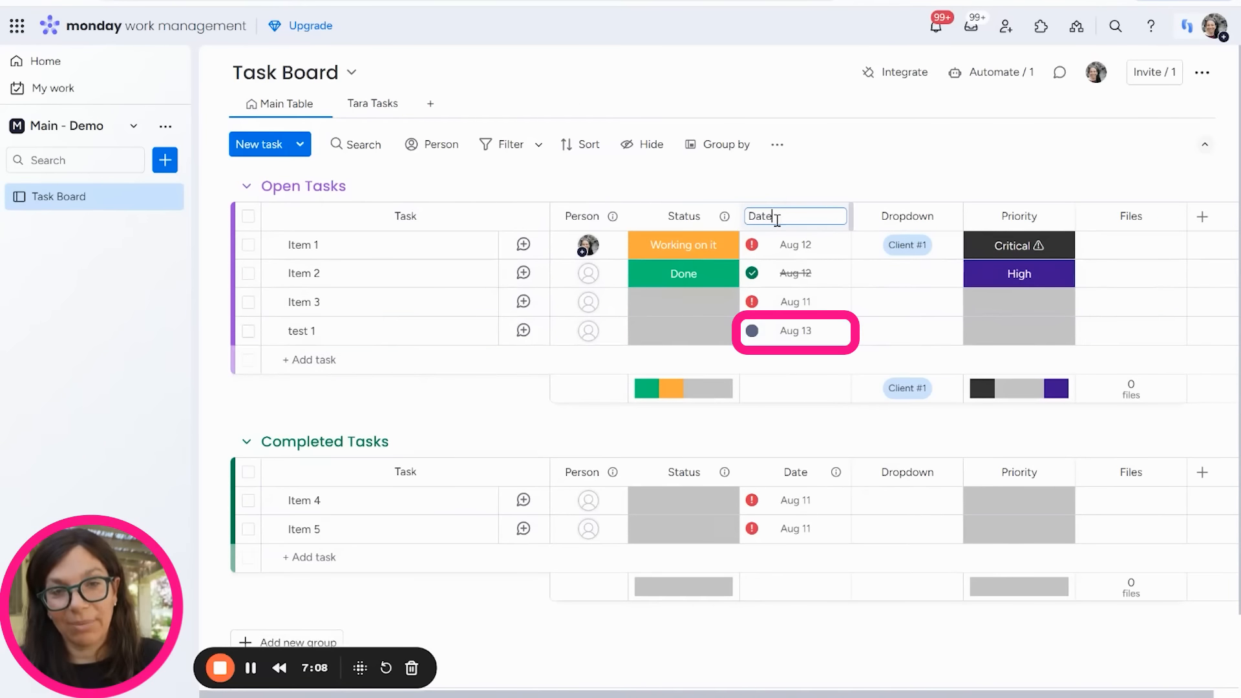
{"action": "type", "text": "Due"}
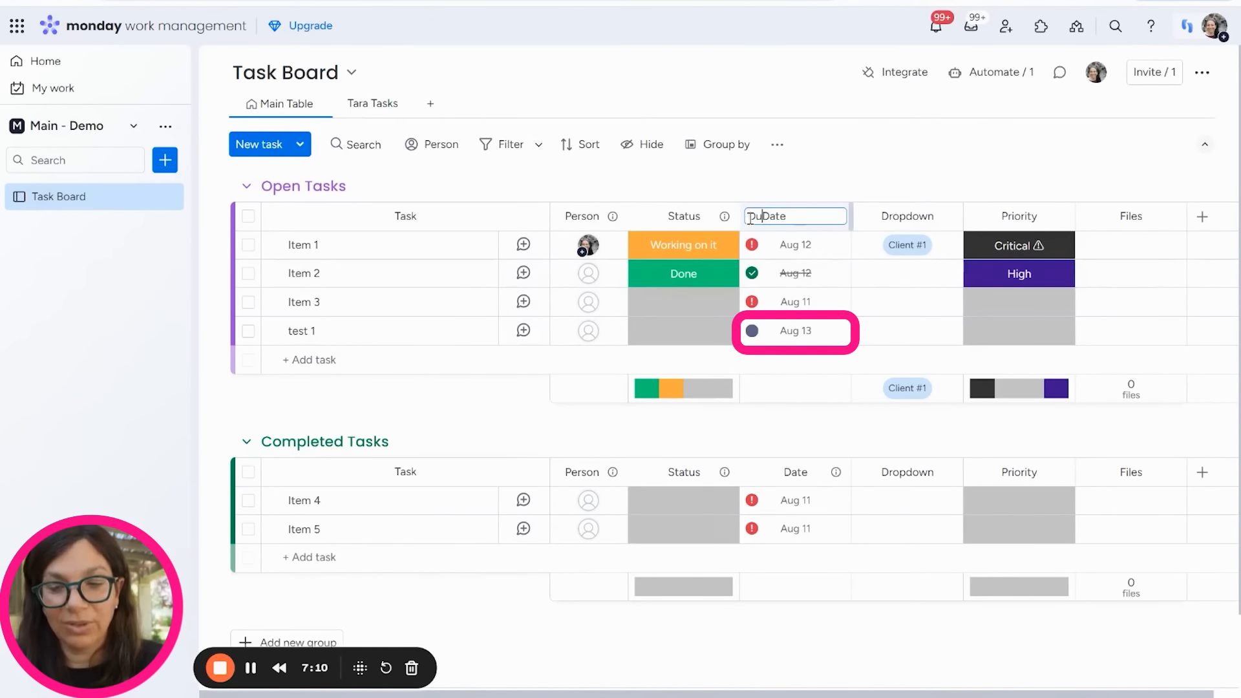
{"action": "left_click", "coordinate": [905, 145]}
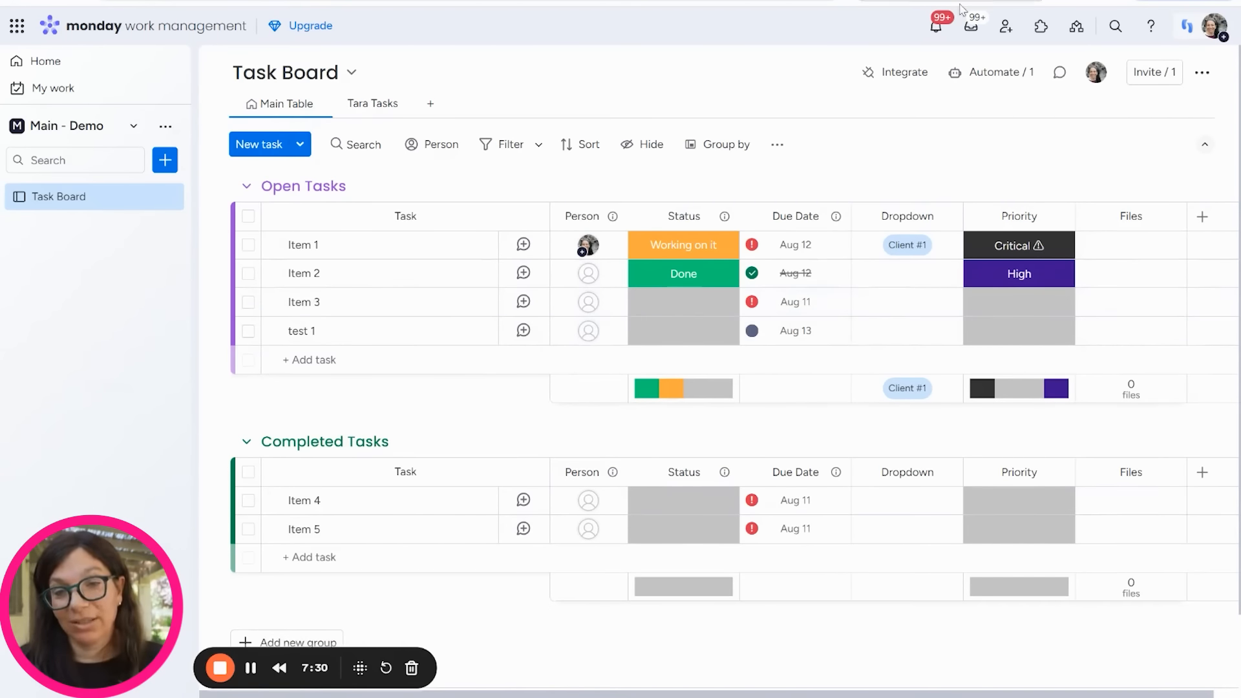
Start a new custom board automation with the trigger that Status changes to Done.
{"action": "left_click", "coordinate": [994, 72]}
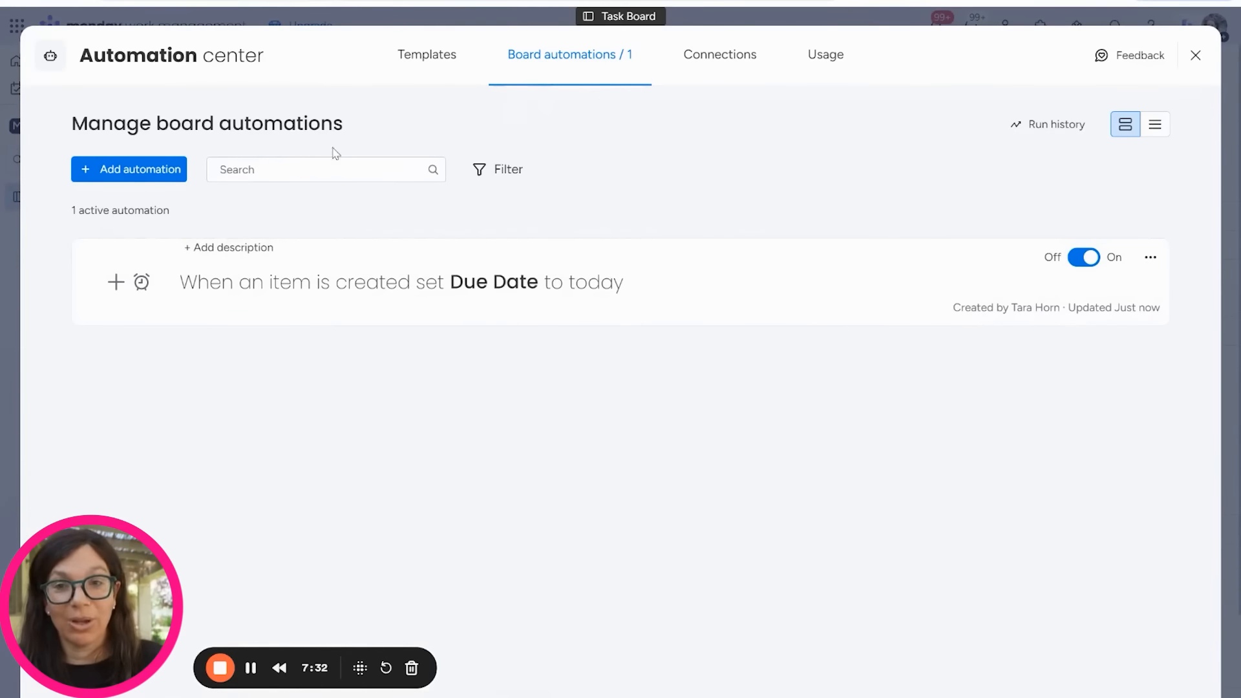
{"action": "left_click", "coordinate": [137, 174]}
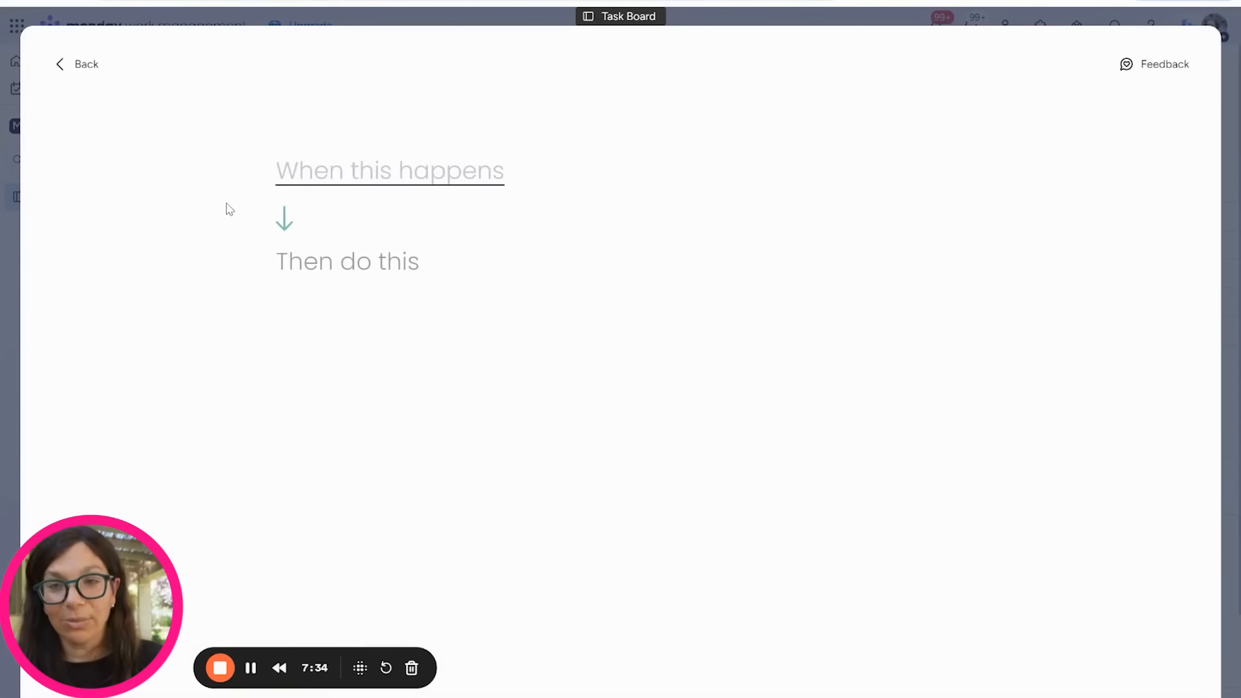
{"action": "left_click", "coordinate": [345, 182]}
{"action": "left_click", "coordinate": [372, 256]}
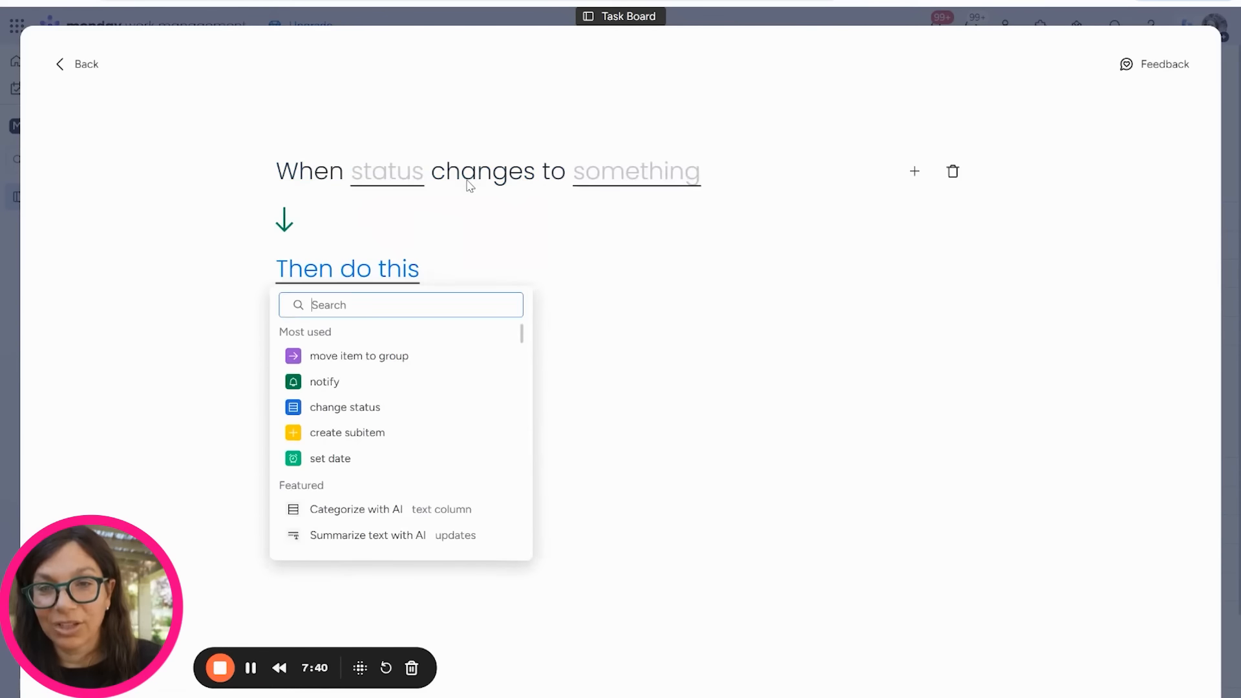
{"action": "left_click", "coordinate": [392, 181]}
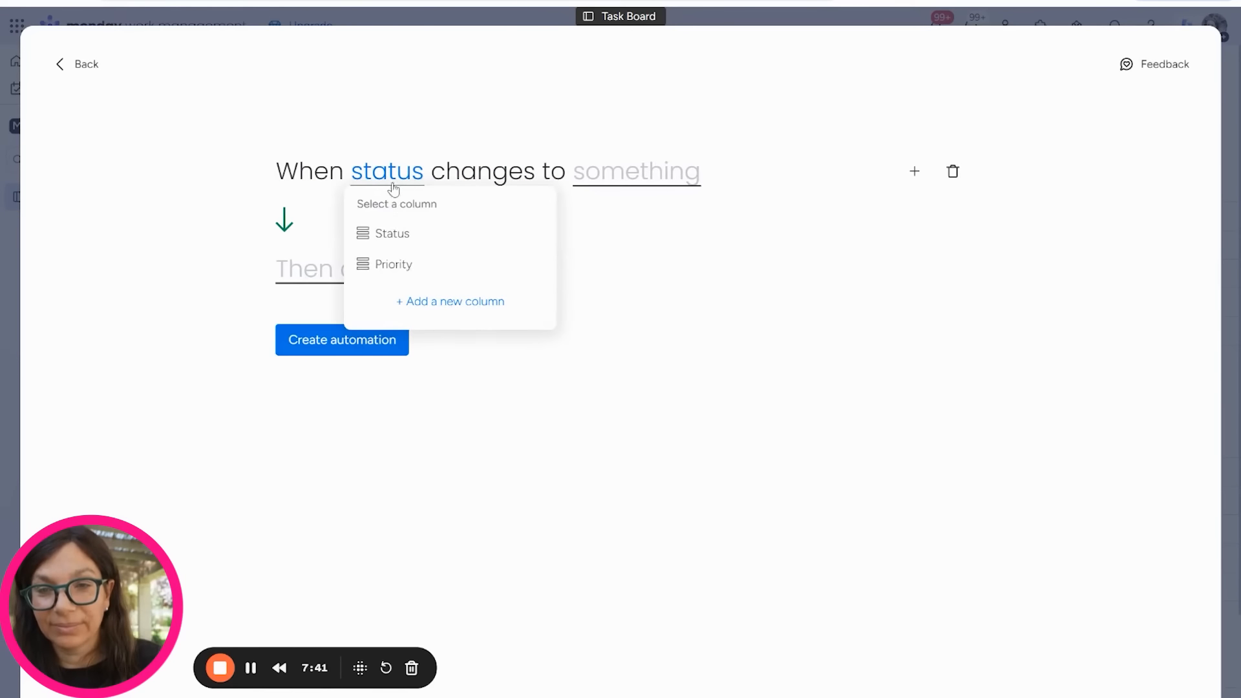
{"action": "left_click", "coordinate": [394, 235]}
{"action": "left_click", "coordinate": [663, 181]}
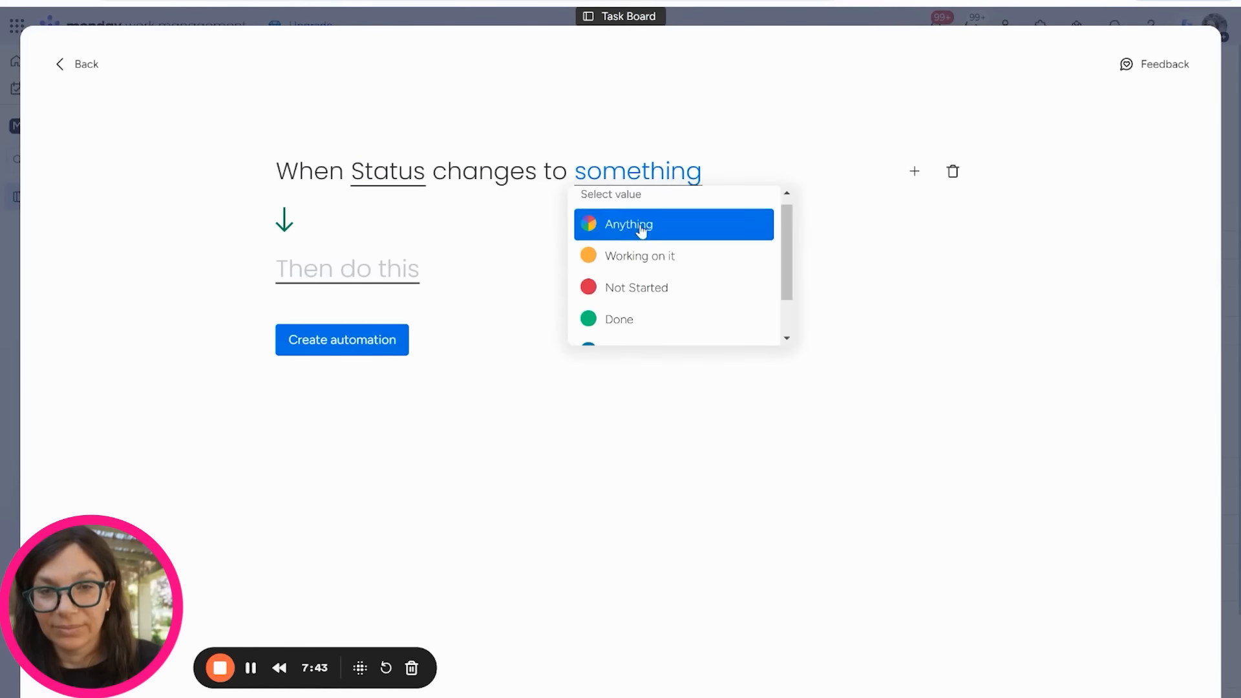
{"action": "left_click", "coordinate": [638, 324]}
Set the automation's action to move the item to the Completed Tasks group, create it, and return to the board.
{"action": "left_click", "coordinate": [392, 267]}
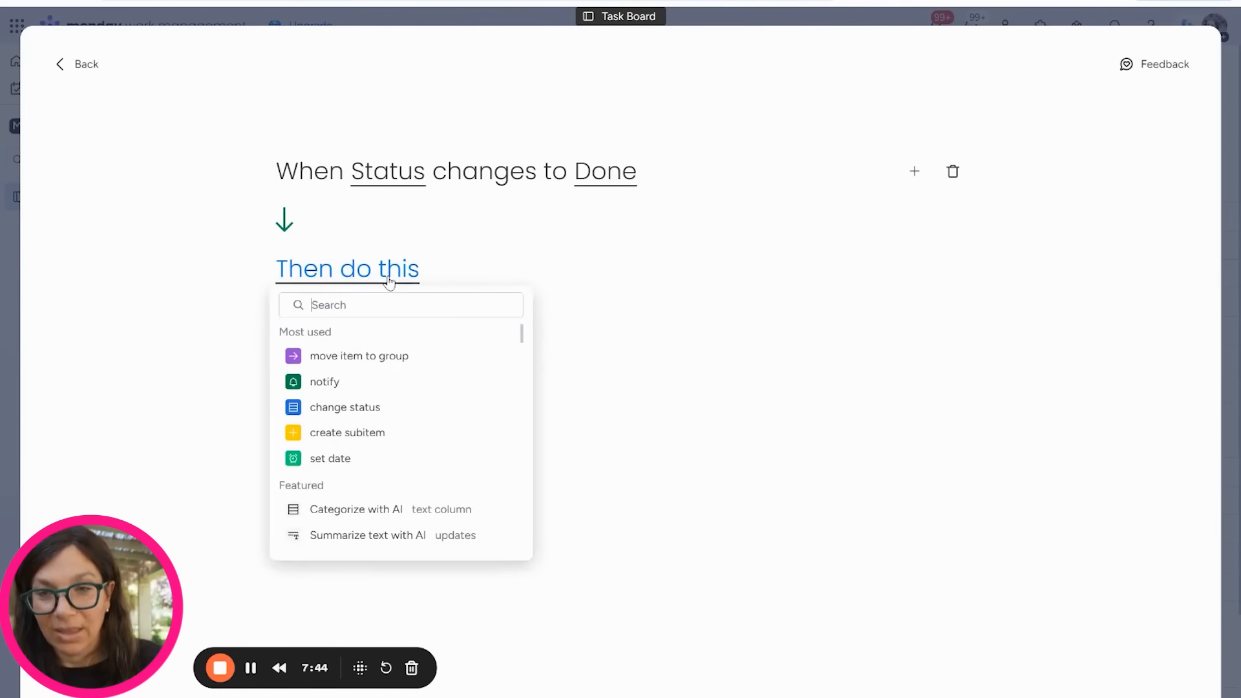
{"action": "left_click", "coordinate": [388, 351]}
{"action": "left_click", "coordinate": [528, 280]}
{"action": "left_click", "coordinate": [574, 385]}
{"action": "left_click", "coordinate": [385, 349]}
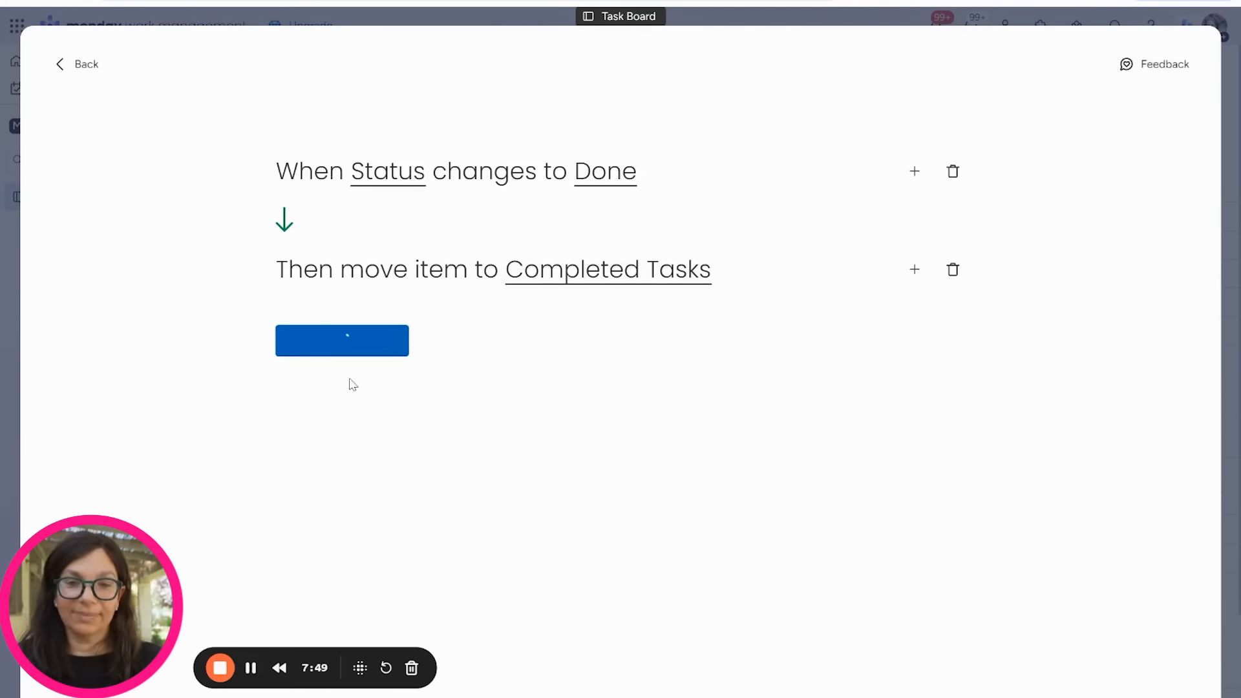
{"action": "left_click", "coordinate": [1192, 54]}
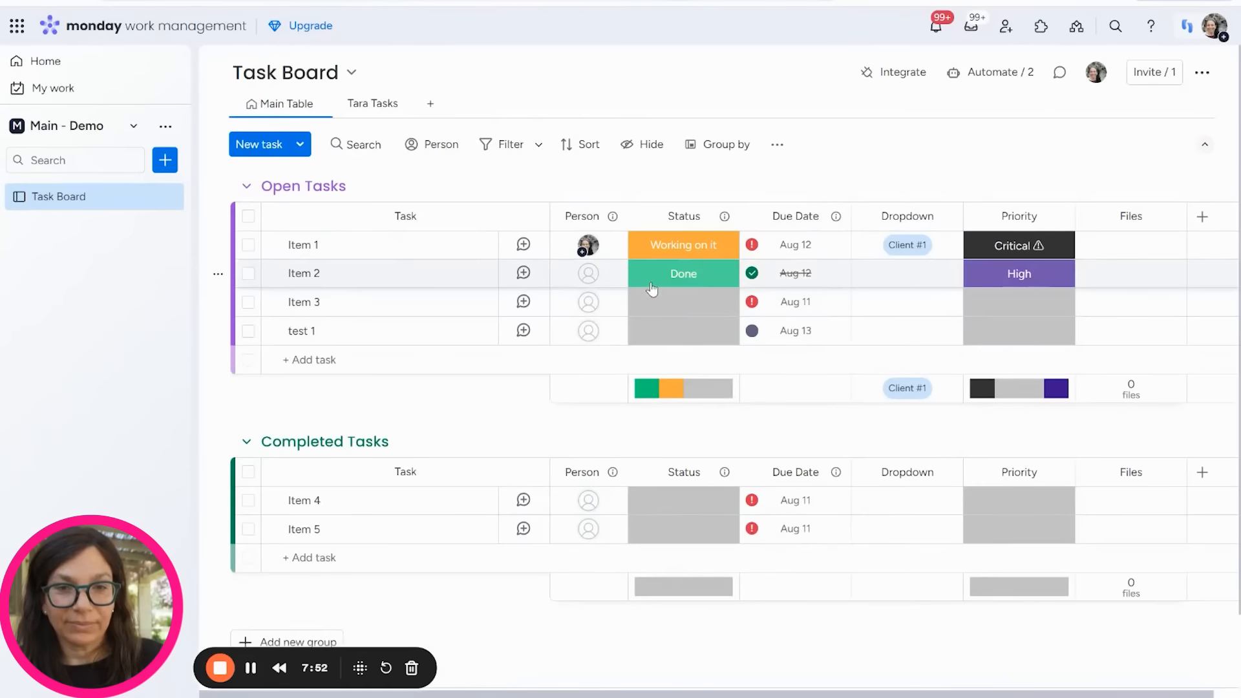
Set the status of the "test 1" task to Done.
{"action": "left_click", "coordinate": [688, 331]}
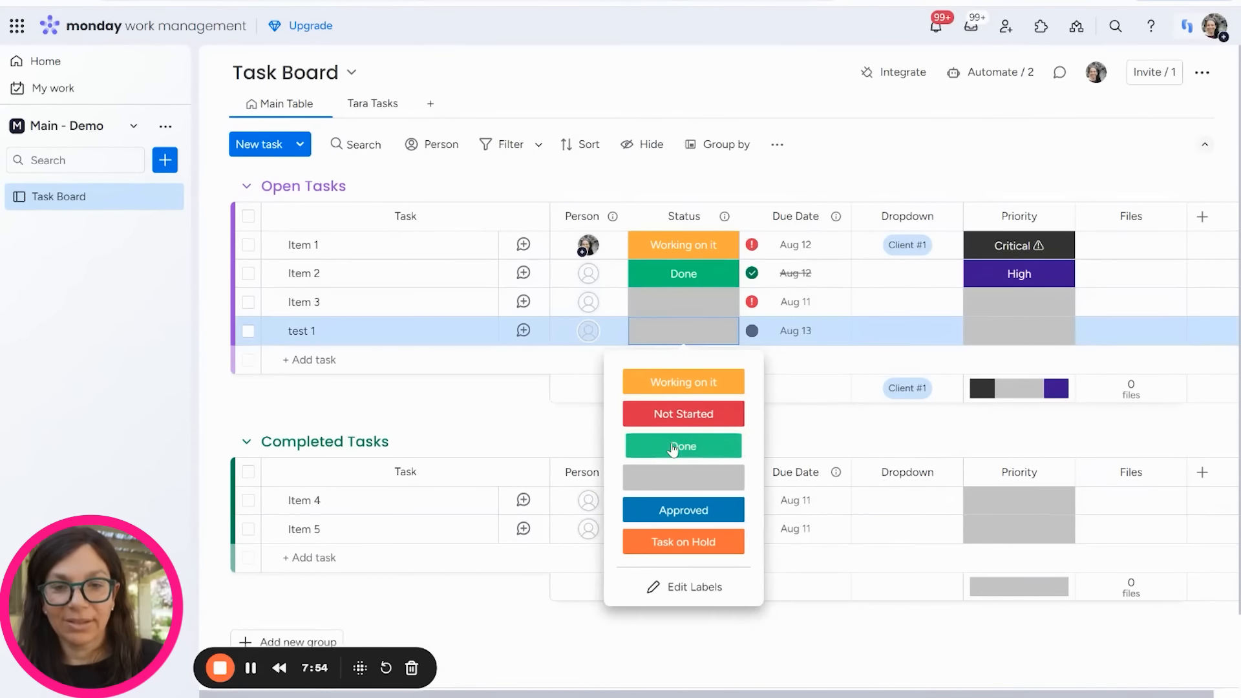
{"action": "left_click", "coordinate": [672, 443]}
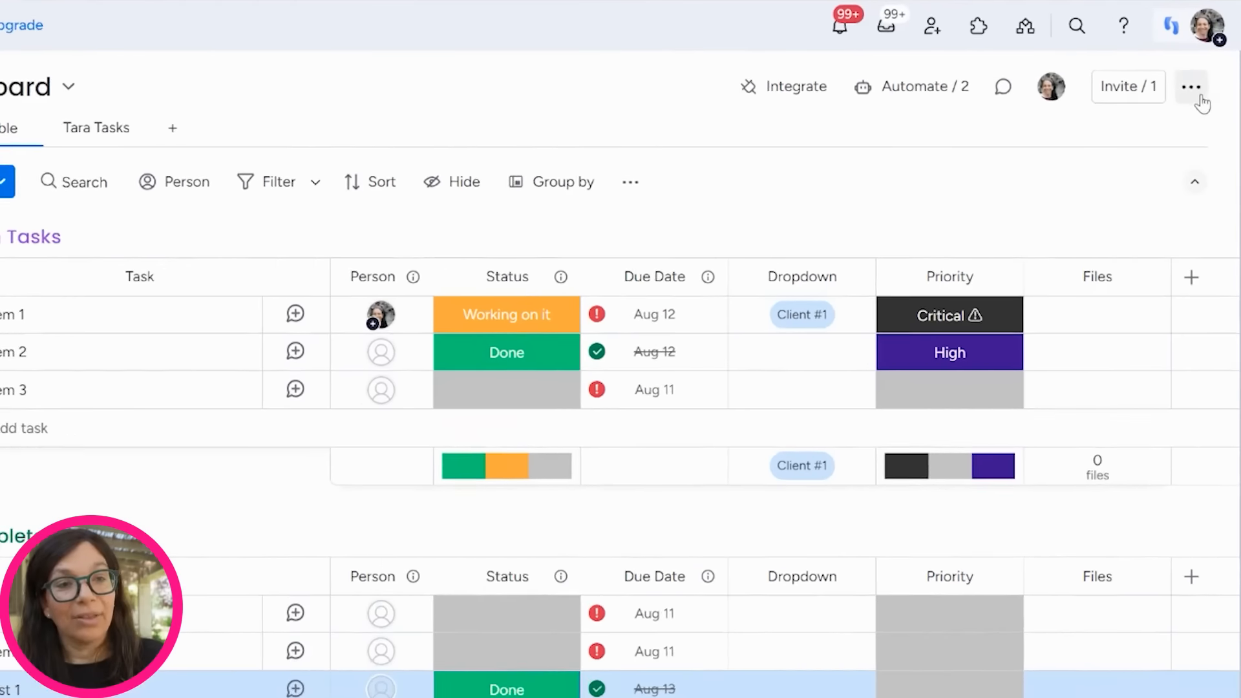
Review the board's notification options and its viewing and editing permissions without changing them.
{"action": "left_click", "coordinate": [1203, 73]}
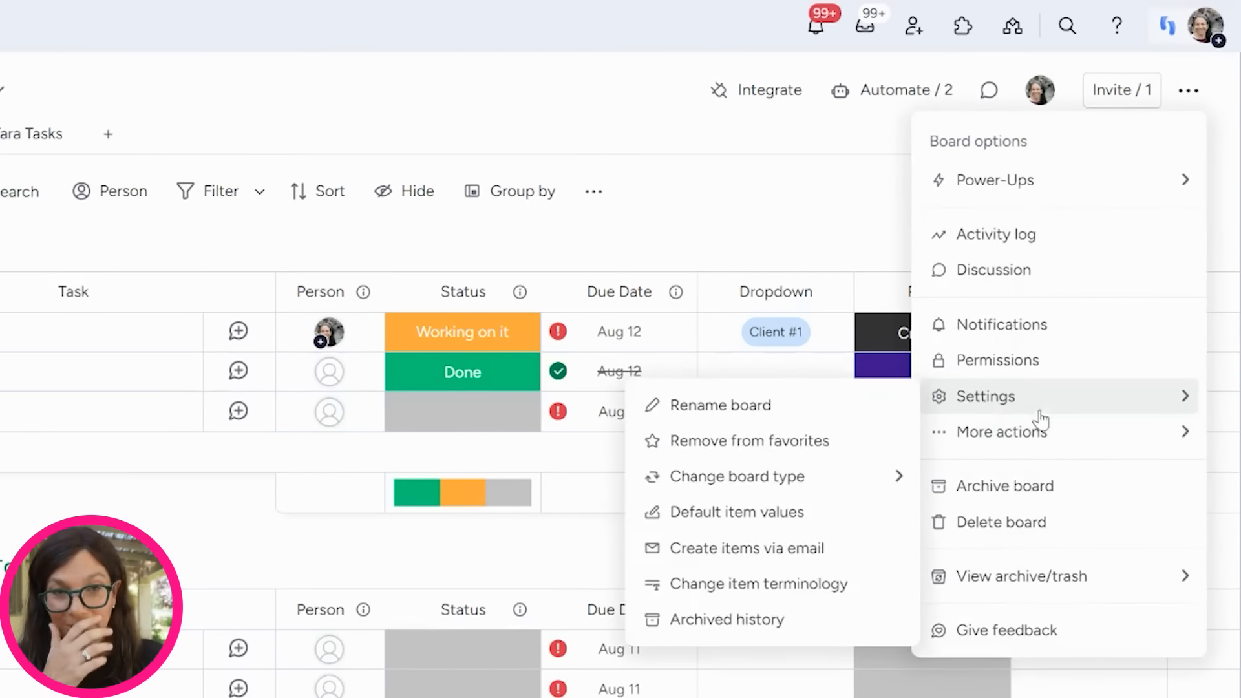
{"action": "mouse_move", "coordinate": [1065, 203]}
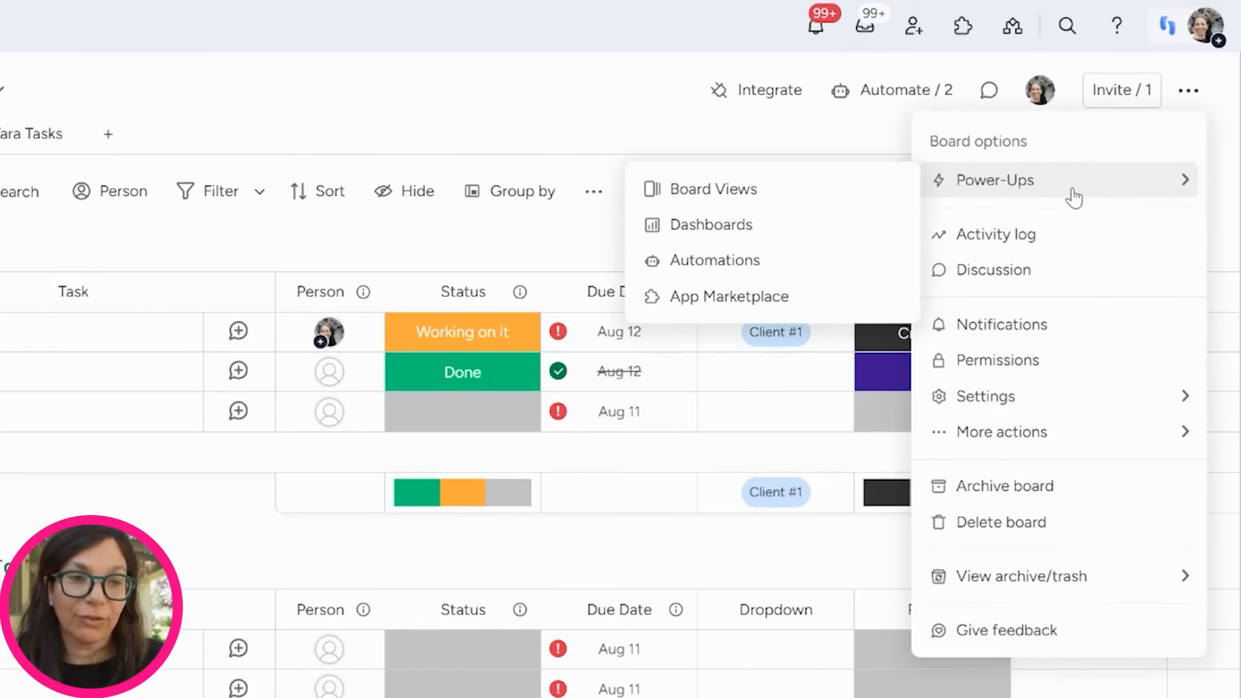
{"action": "left_click", "coordinate": [1038, 340]}
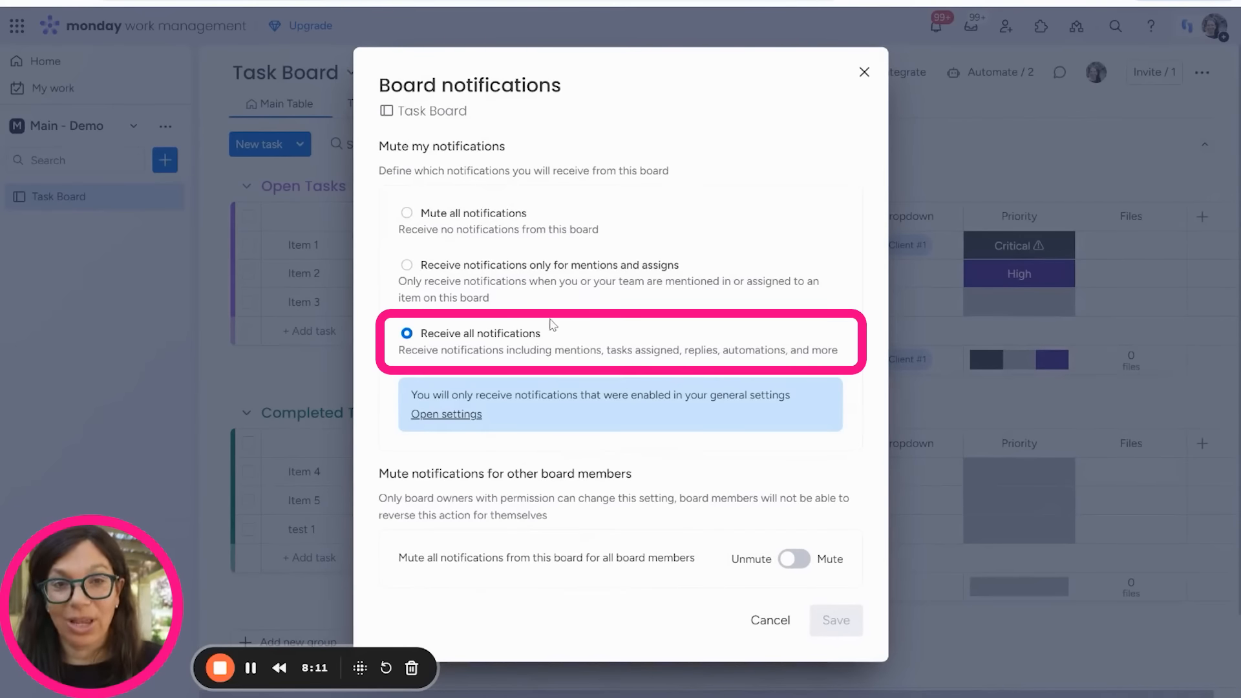
{"action": "left_click", "coordinate": [962, 190]}
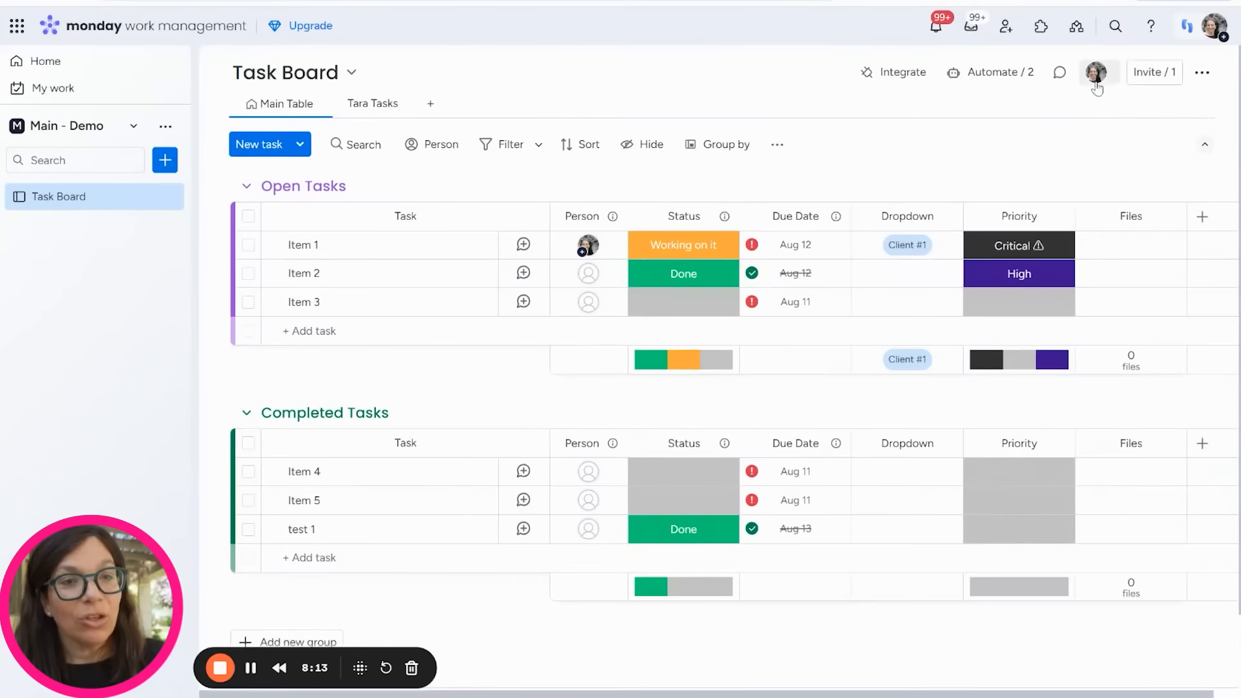
{"action": "left_click", "coordinate": [1206, 80]}
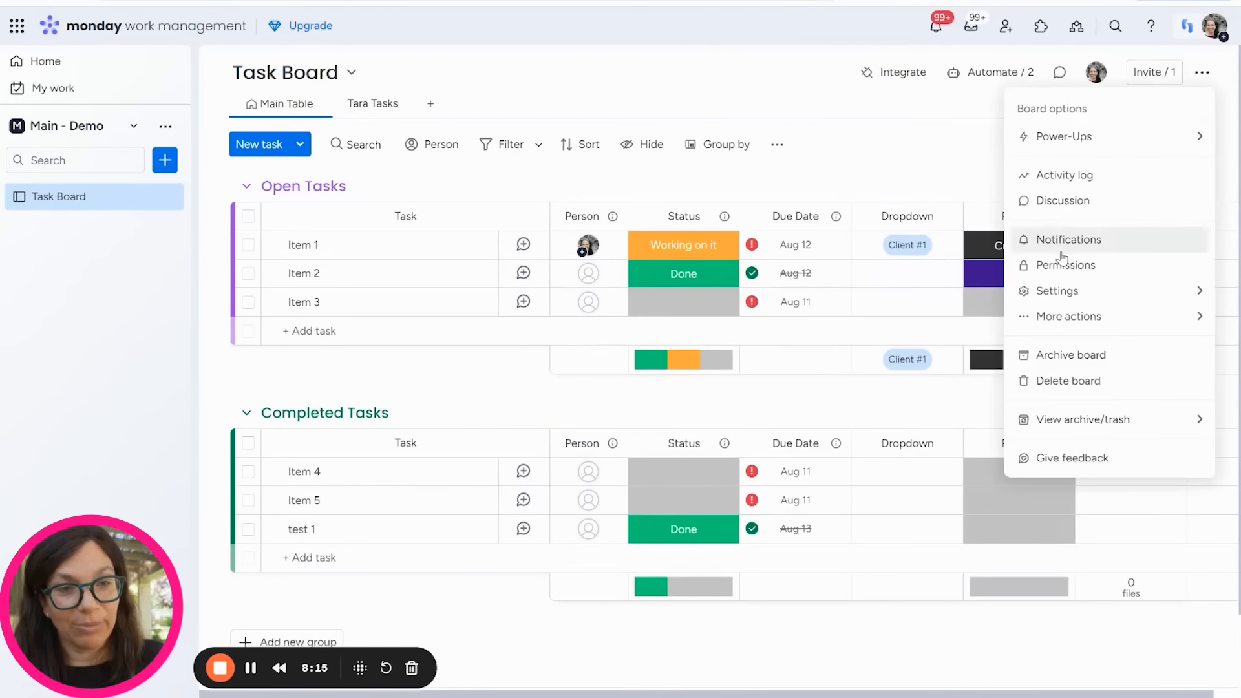
{"action": "left_click", "coordinate": [1042, 266]}
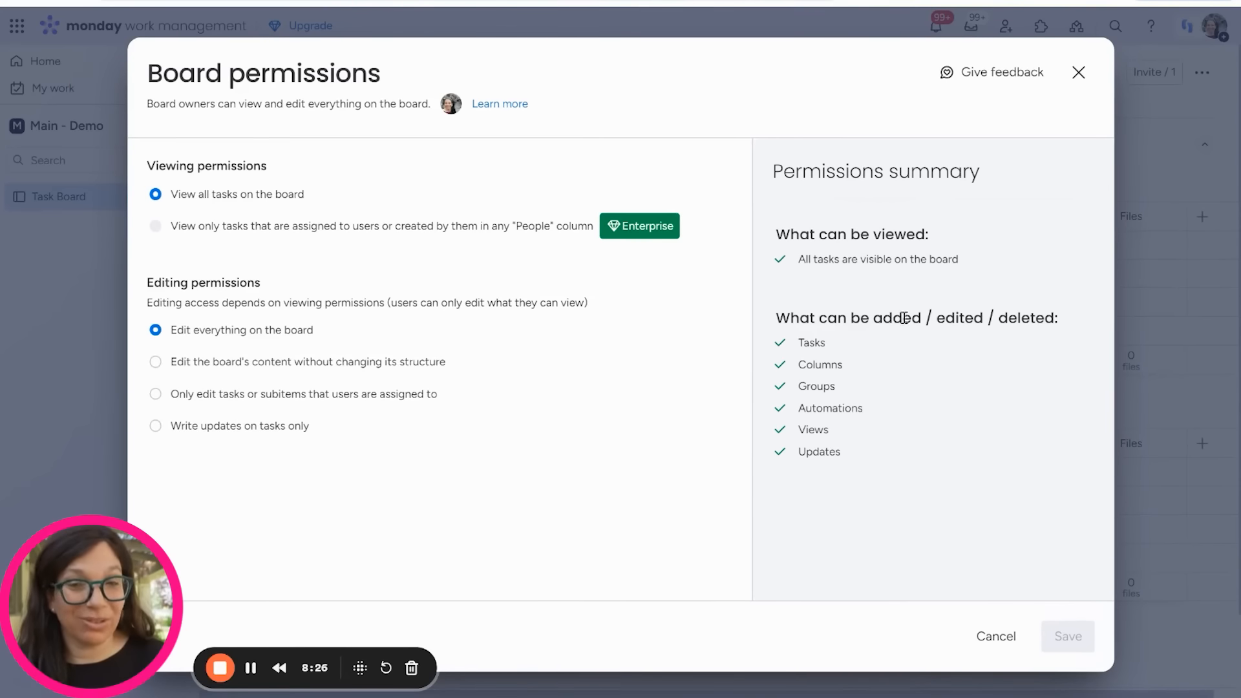
{"action": "left_click", "coordinate": [1079, 71]}
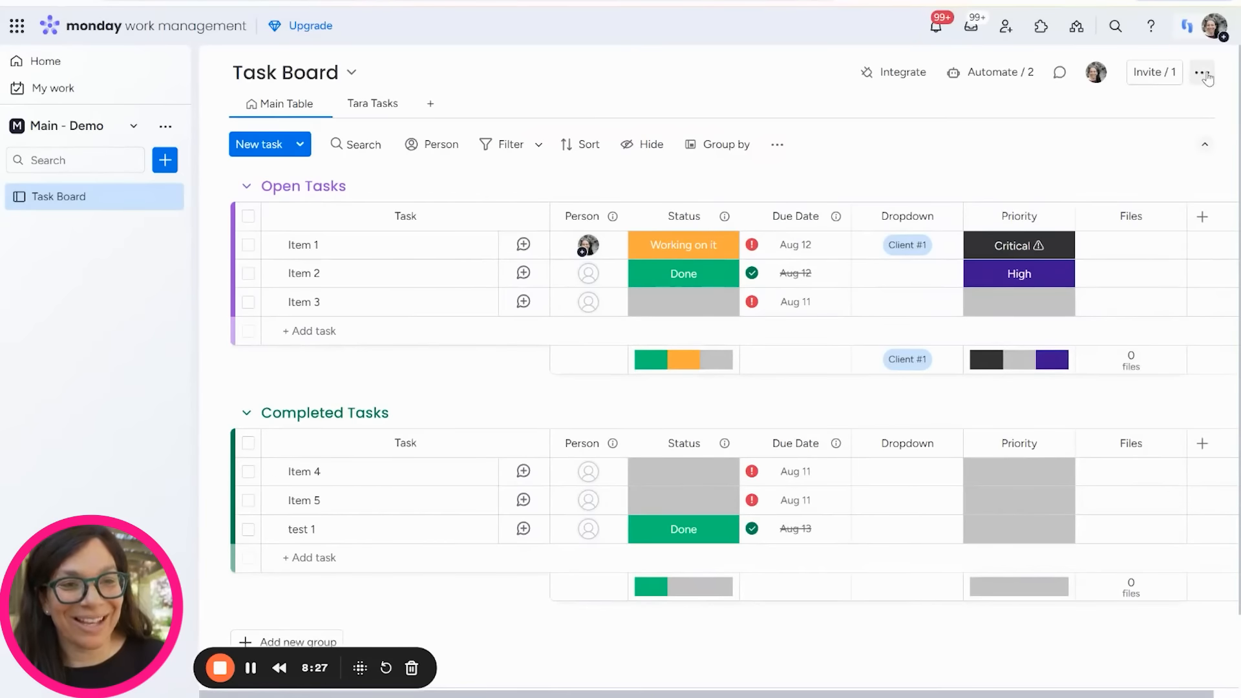
Examine the board options available for settings, more actions, and viewing the archive or trash.
{"action": "left_click", "coordinate": [1203, 72]}
{"action": "mouse_move", "coordinate": [1034, 410]}
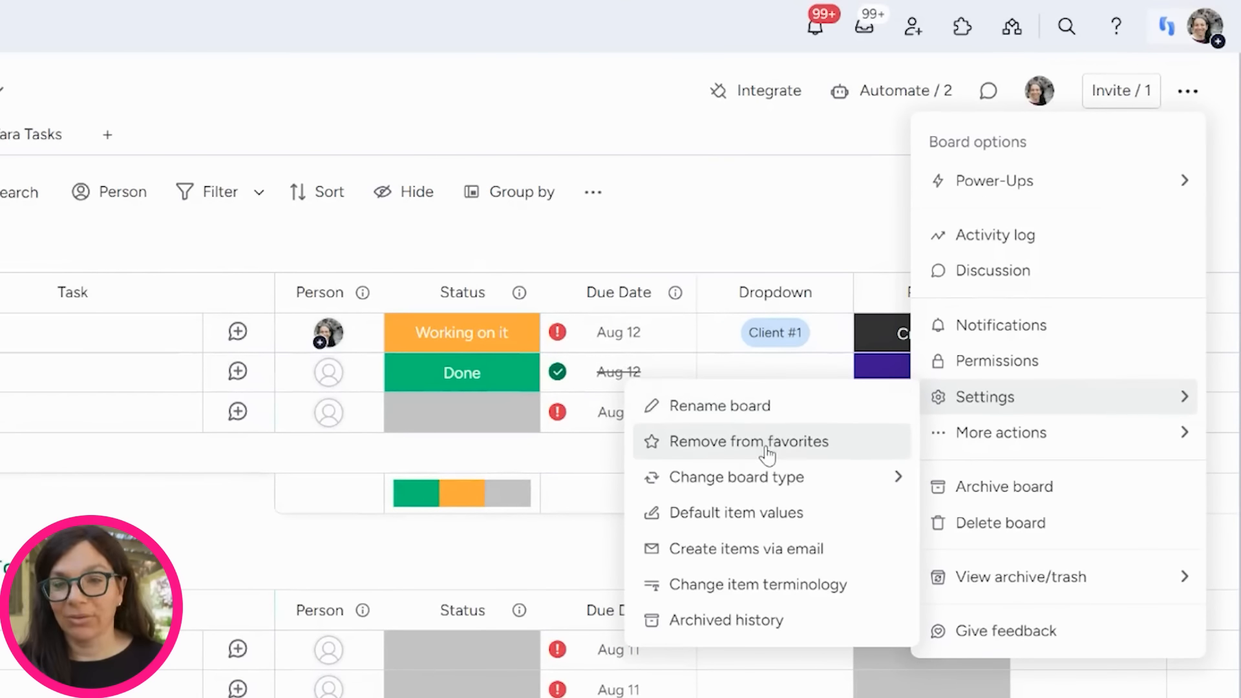
{"action": "mouse_move", "coordinate": [766, 484]}
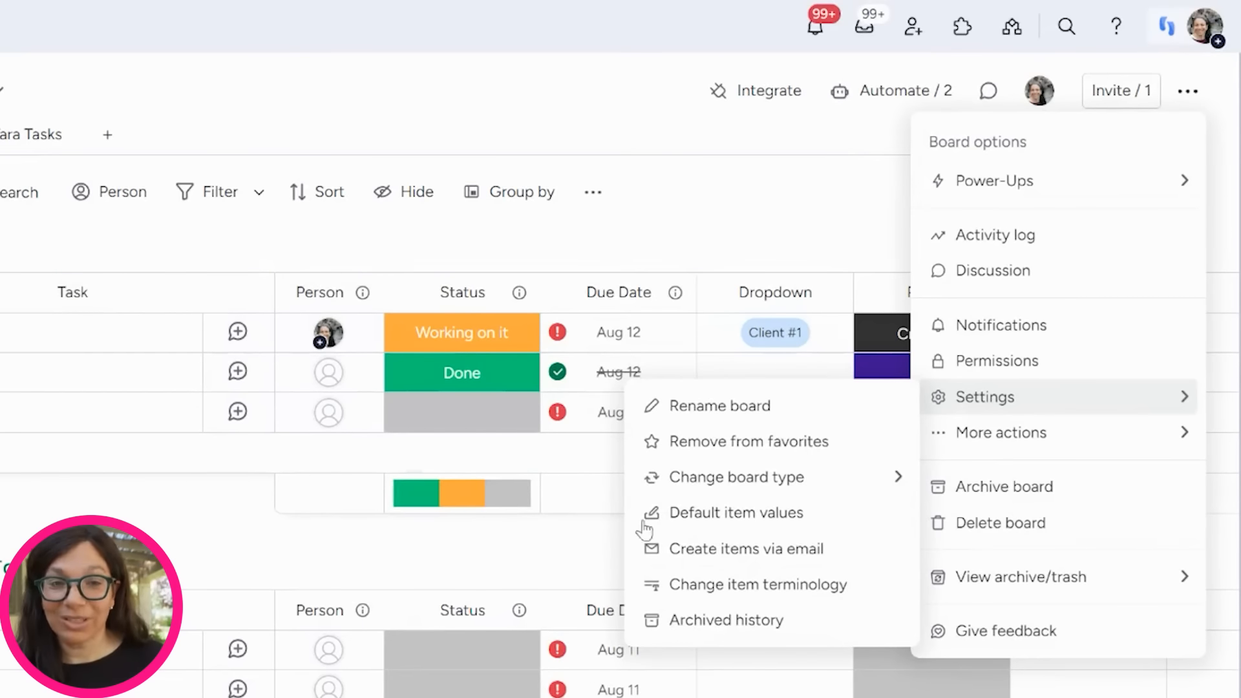
{"action": "mouse_move", "coordinate": [1027, 439]}
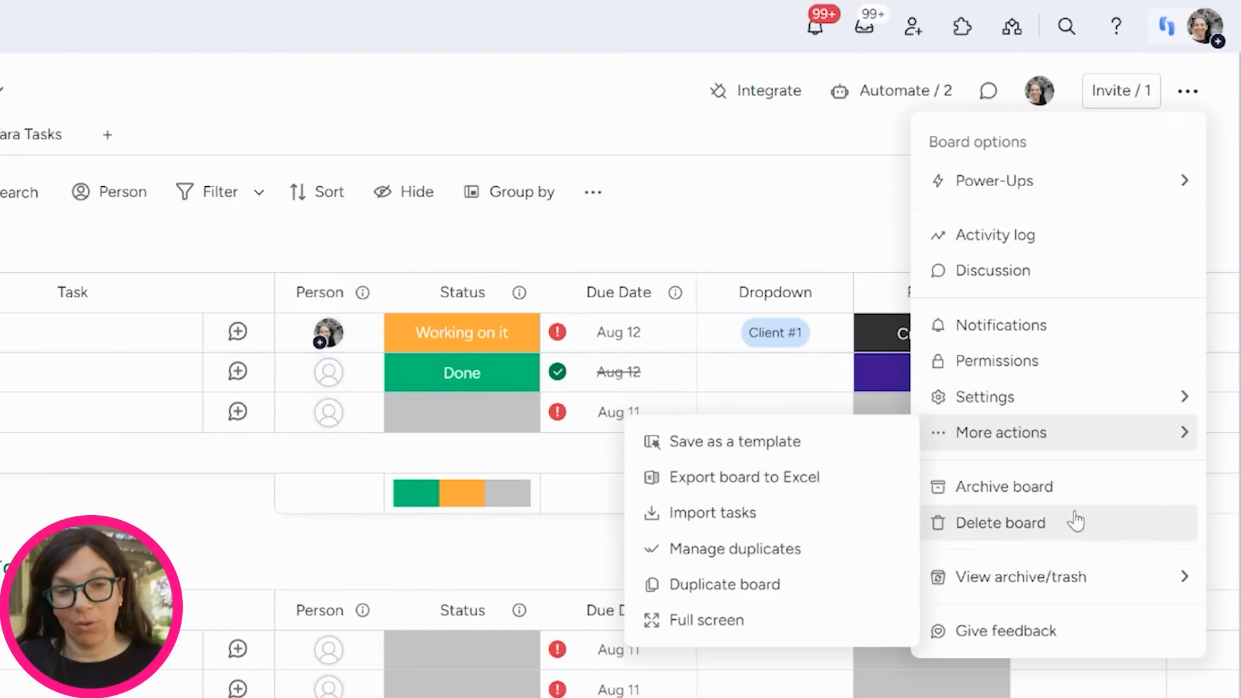
{"action": "mouse_move", "coordinate": [1047, 581]}
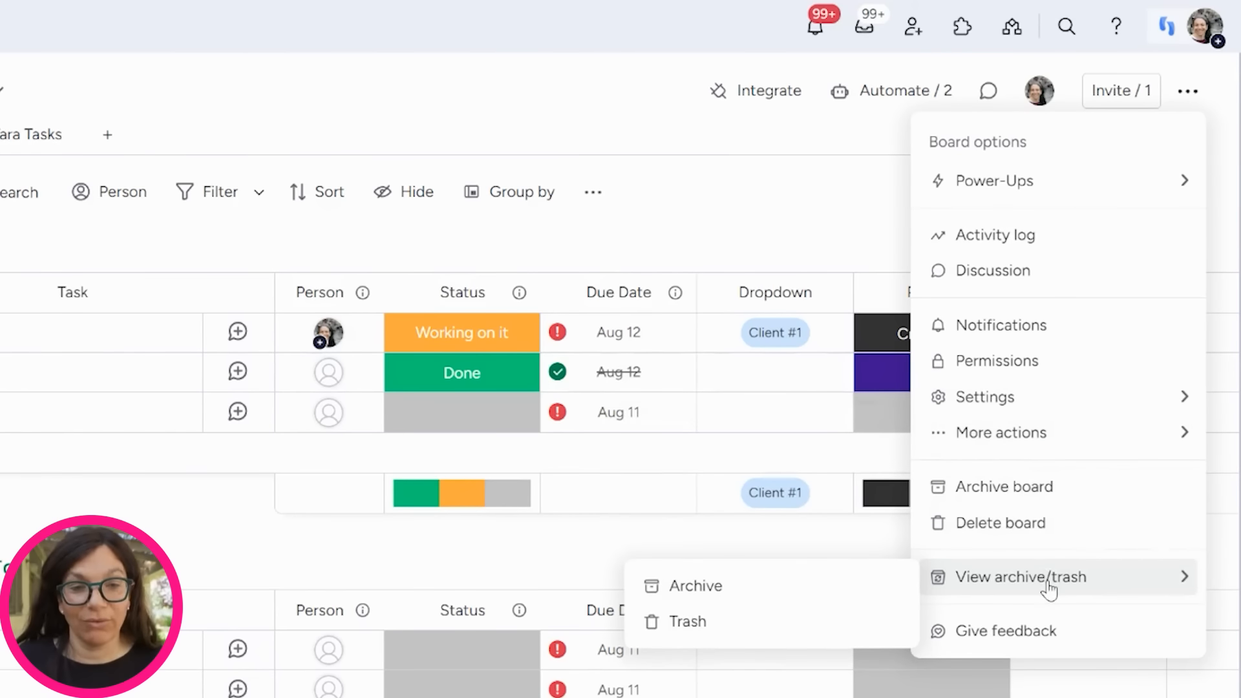
{"action": "left_click", "coordinate": [759, 223]}
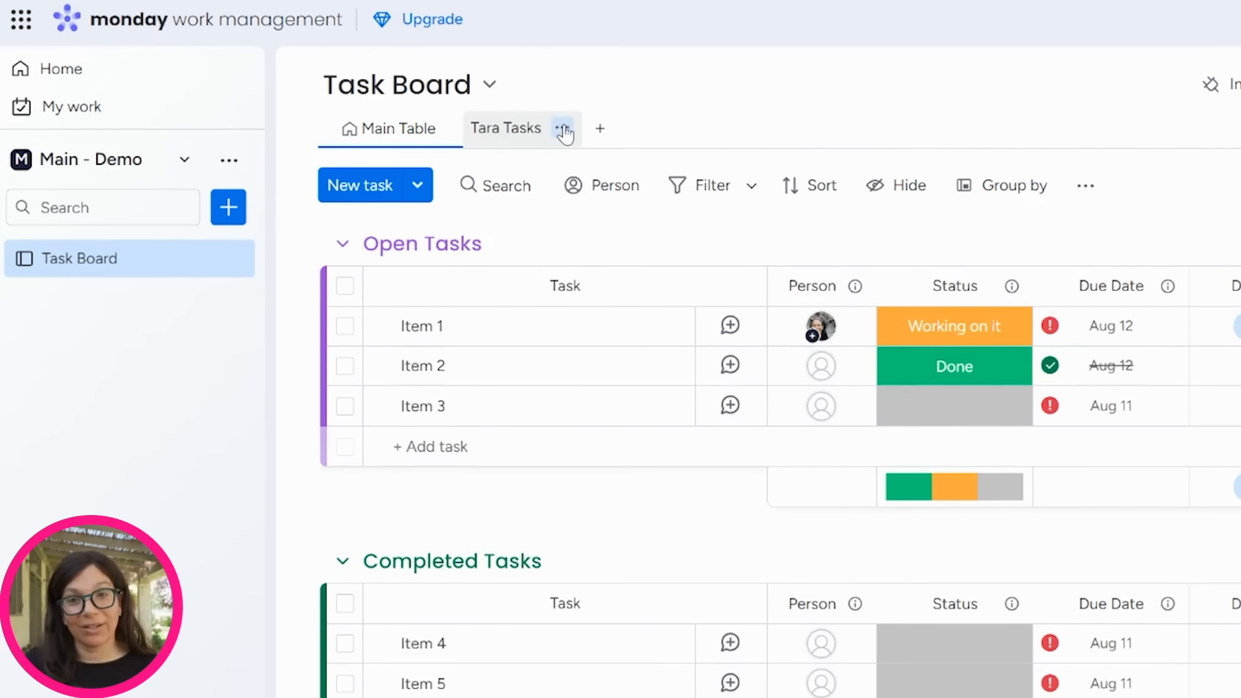
In the saved filtered view, change the Person filter value to Me (dynamic) and save it to the view.
{"action": "left_click", "coordinate": [505, 133]}
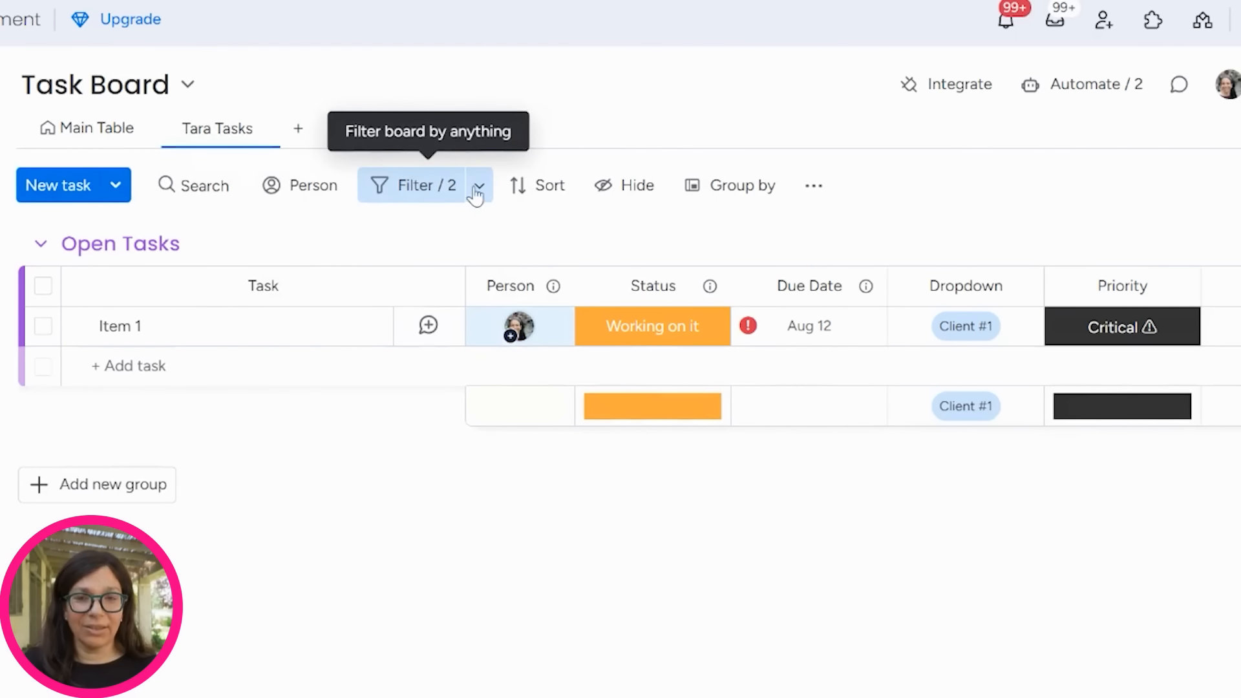
{"action": "left_click", "coordinate": [478, 187]}
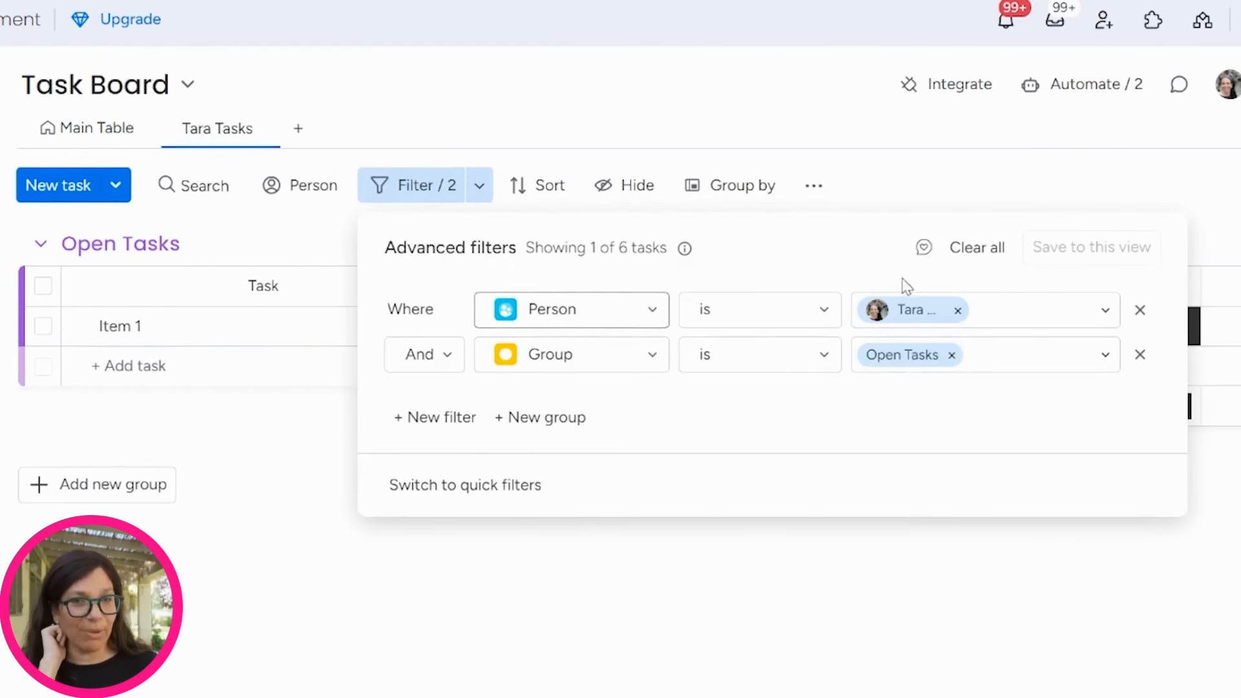
{"action": "left_click", "coordinate": [958, 312]}
{"action": "left_click", "coordinate": [975, 320]}
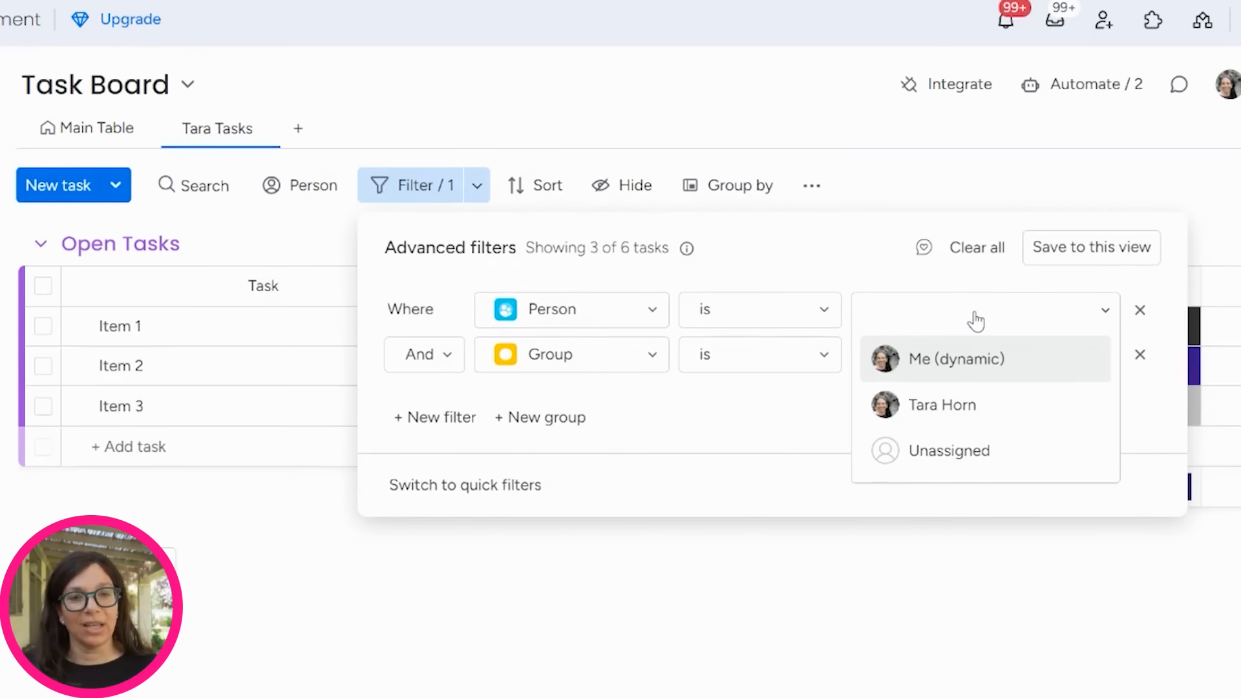
{"action": "left_click", "coordinate": [966, 362]}
{"action": "left_click", "coordinate": [1067, 252]}
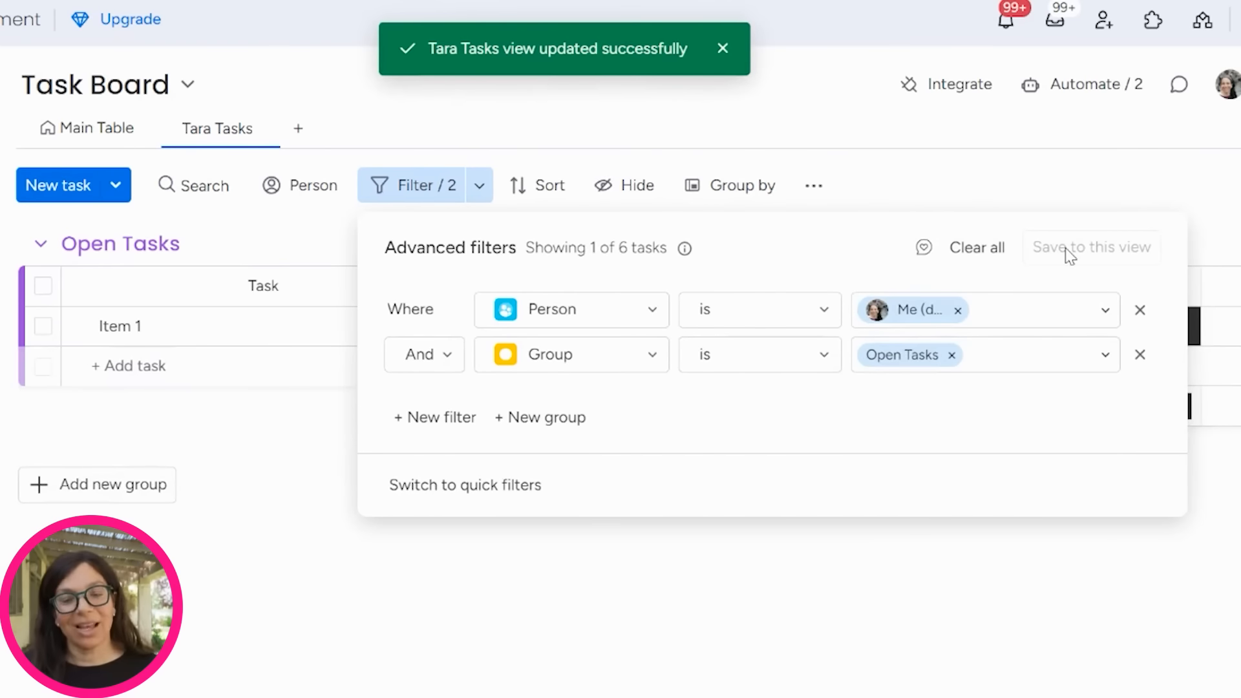
{"action": "left_click", "coordinate": [731, 627]}
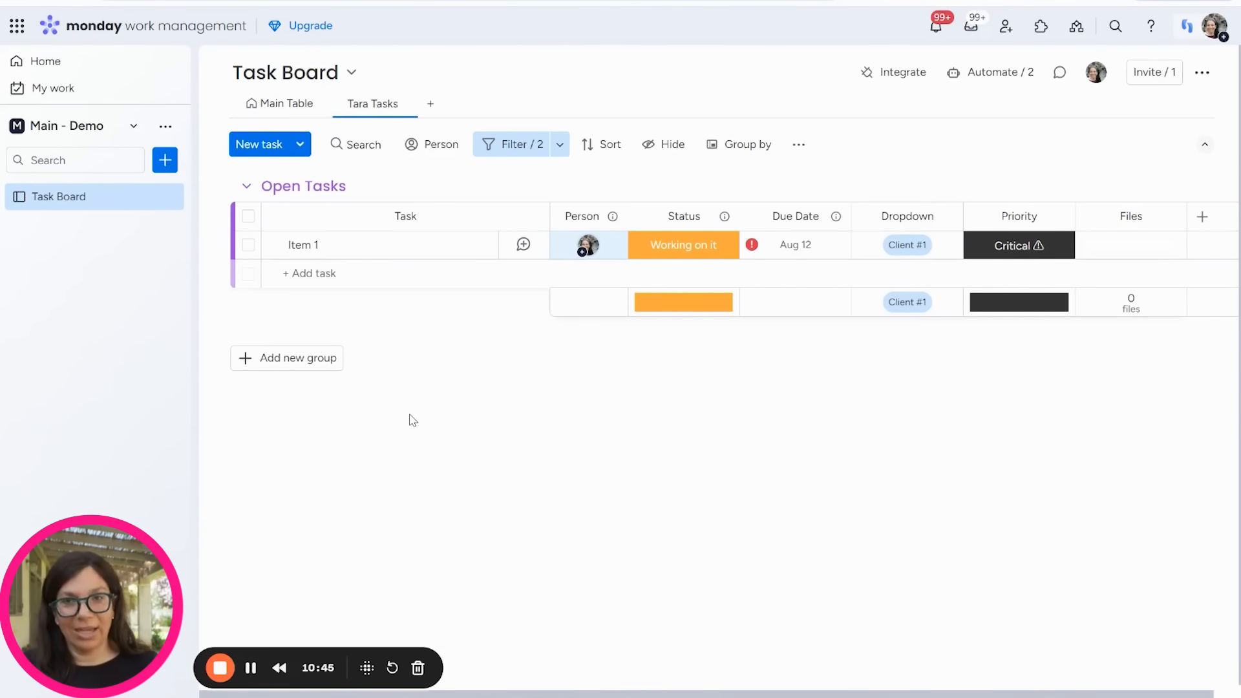
Add a Blank view to the board and insert a Chart widget in it.
{"action": "left_click", "coordinate": [431, 105]}
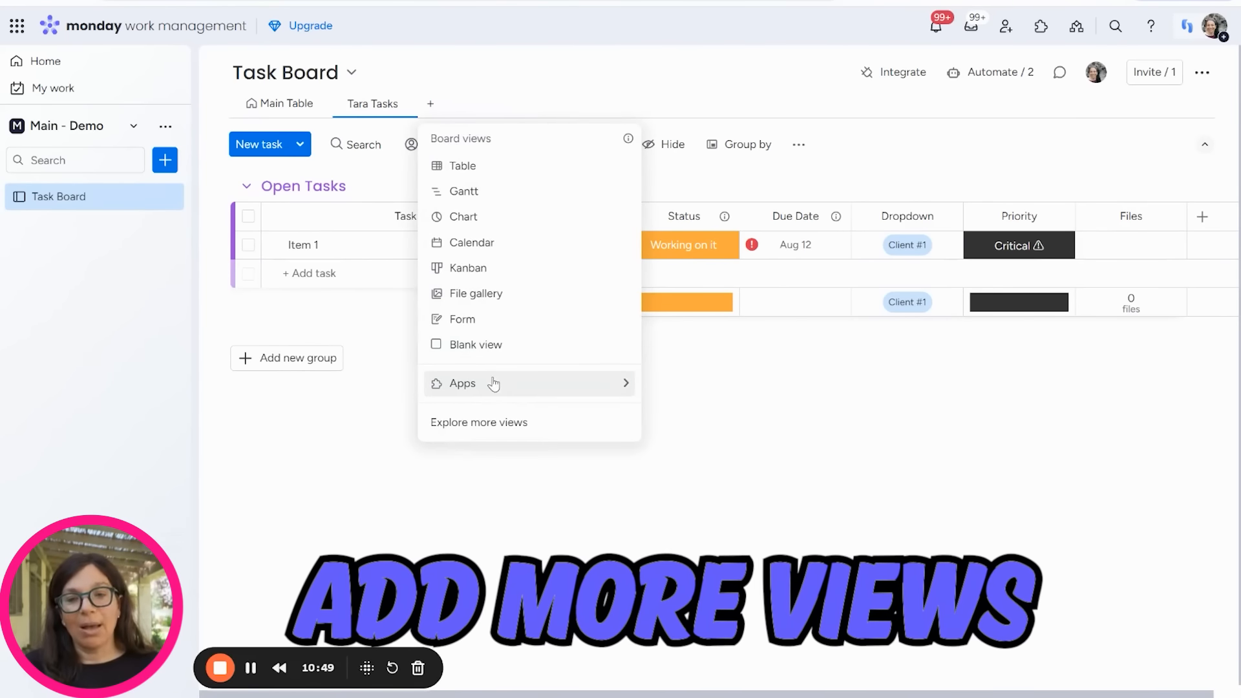
{"action": "mouse_move", "coordinate": [494, 386]}
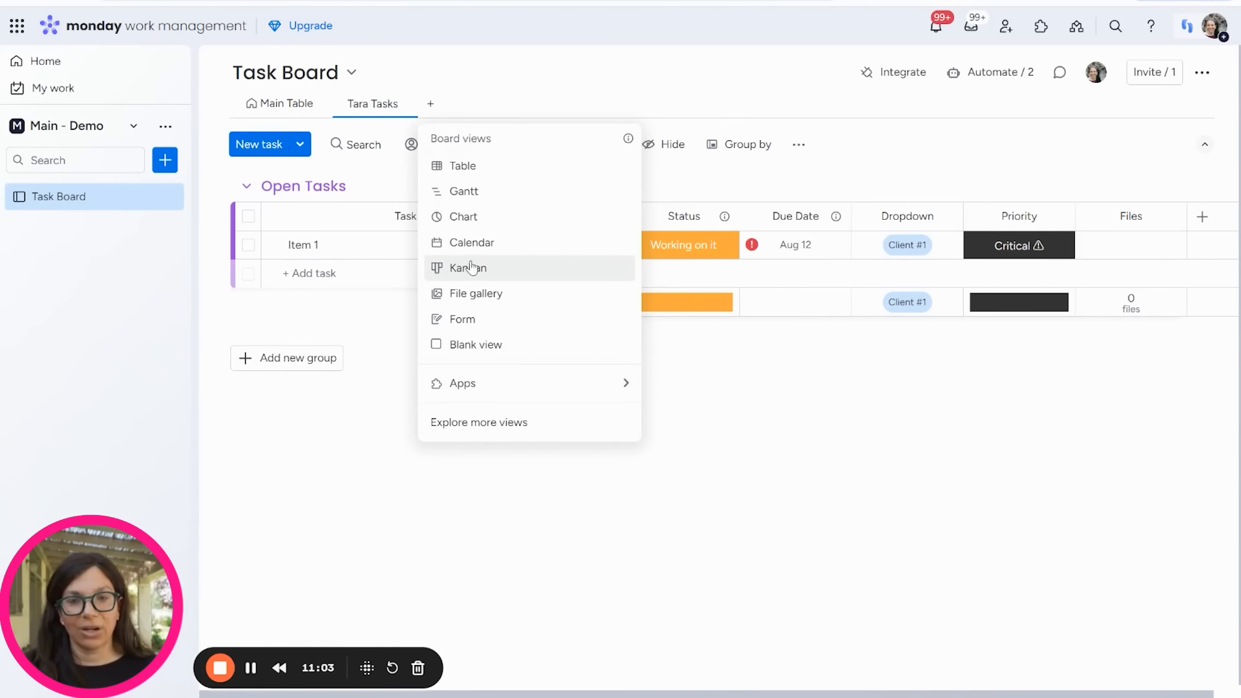
{"action": "left_click", "coordinate": [474, 351]}
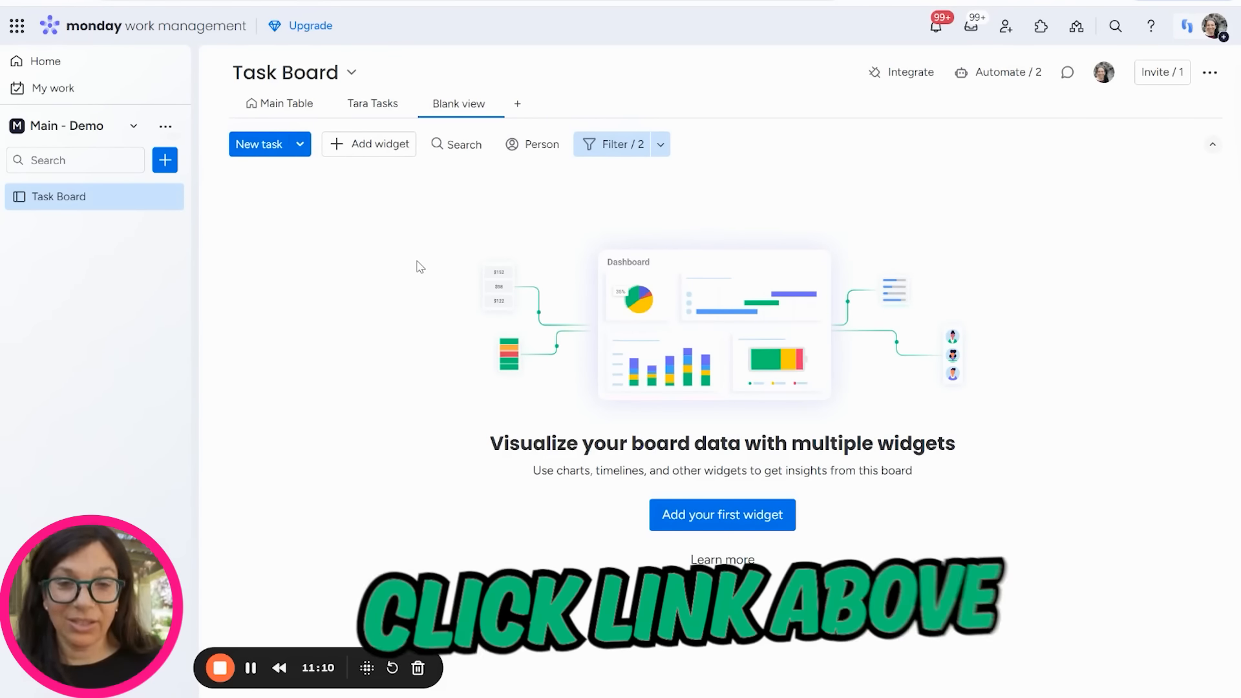
{"action": "left_click", "coordinate": [695, 523]}
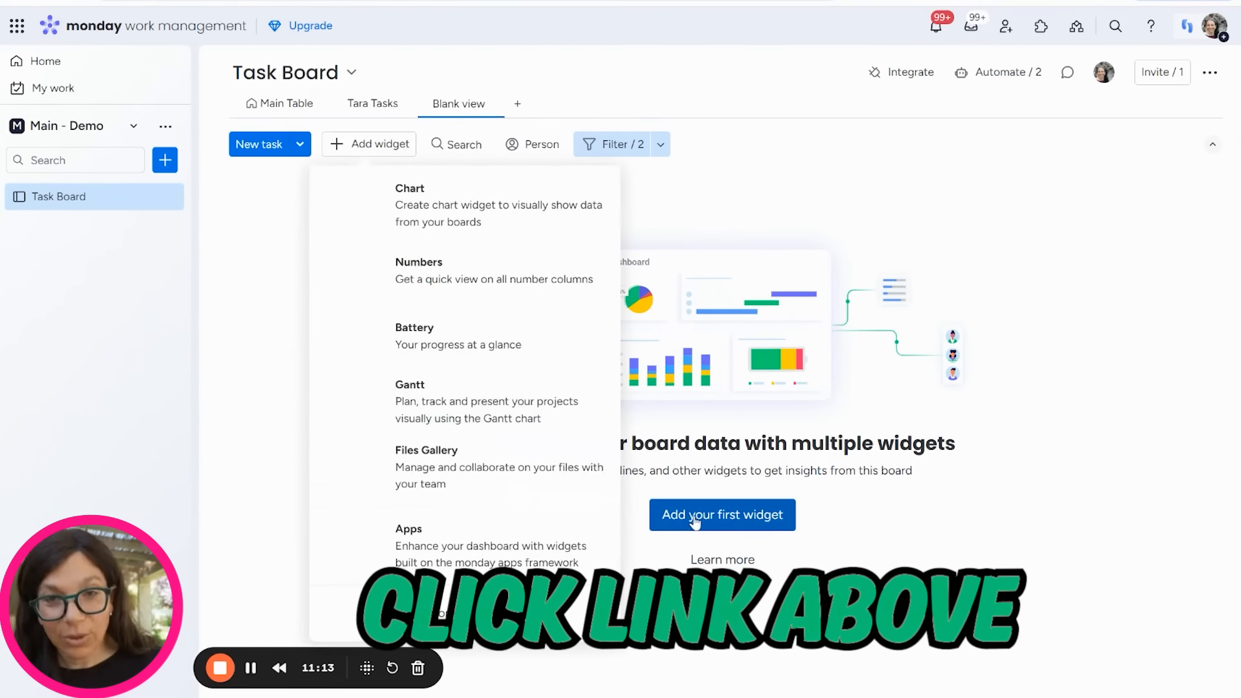
{"action": "left_click", "coordinate": [439, 209]}
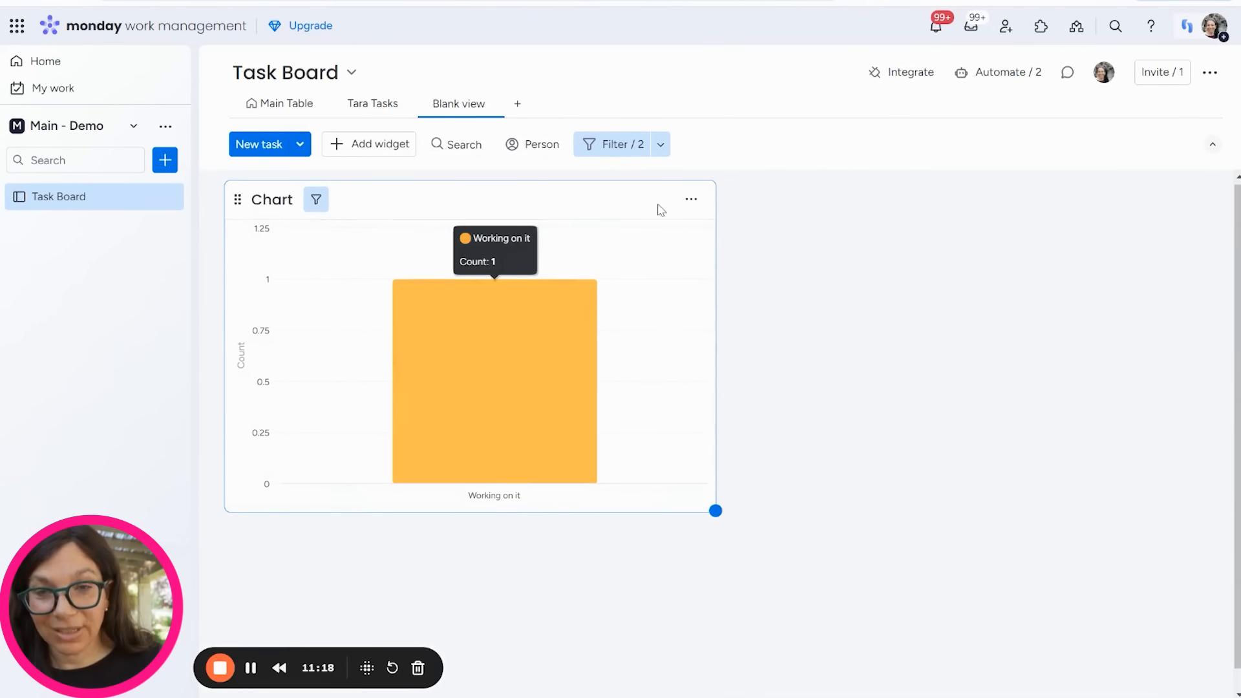
Clear all the filters from the Blank view containing the chart.
{"action": "left_click", "coordinate": [691, 199]}
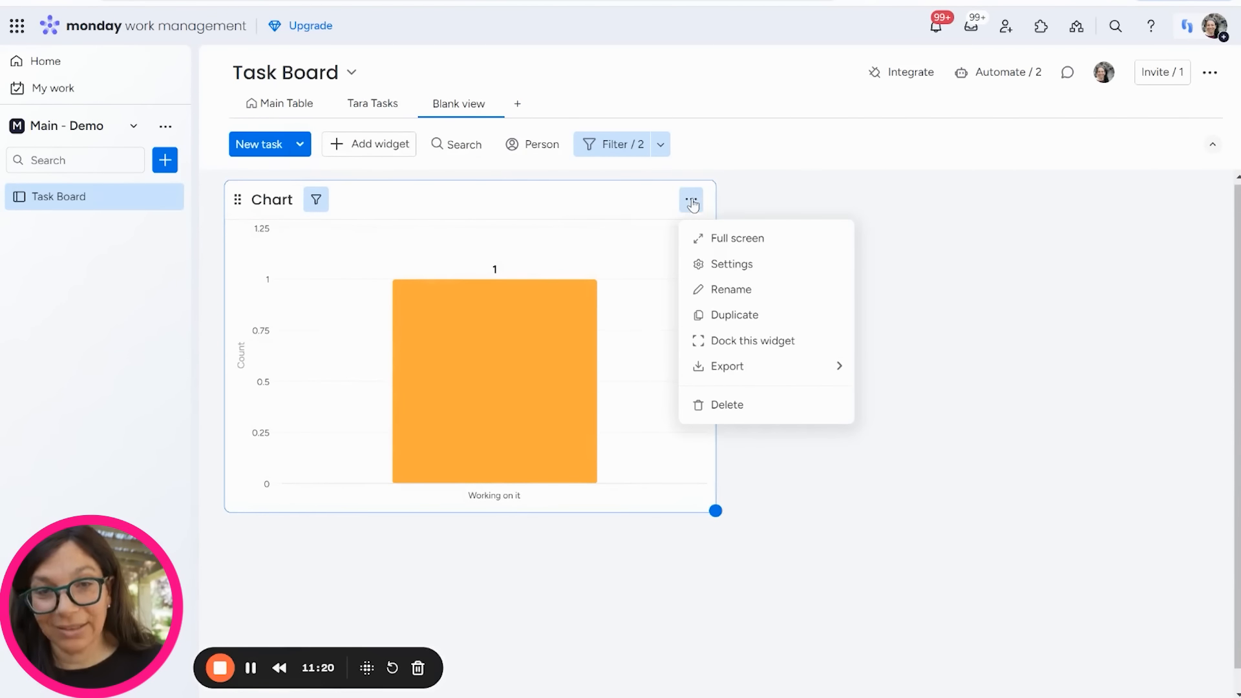
{"action": "left_click", "coordinate": [660, 149]}
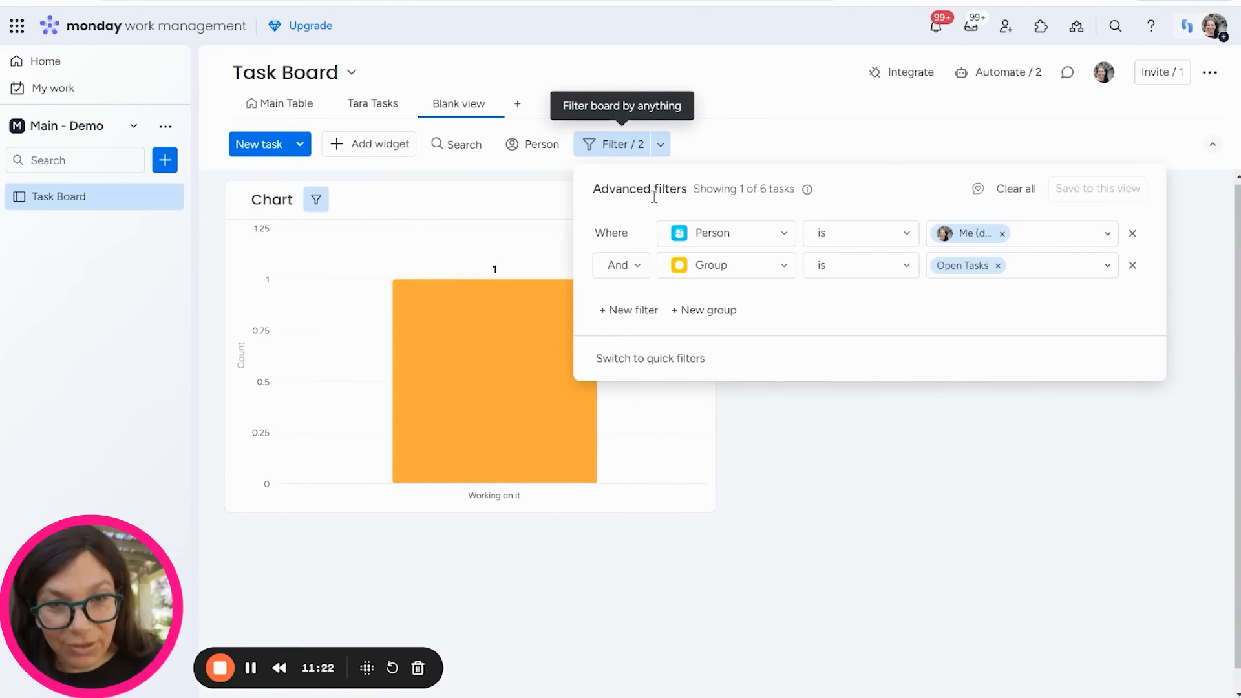
{"action": "left_click", "coordinate": [1012, 203]}
{"action": "left_click", "coordinate": [540, 410]}
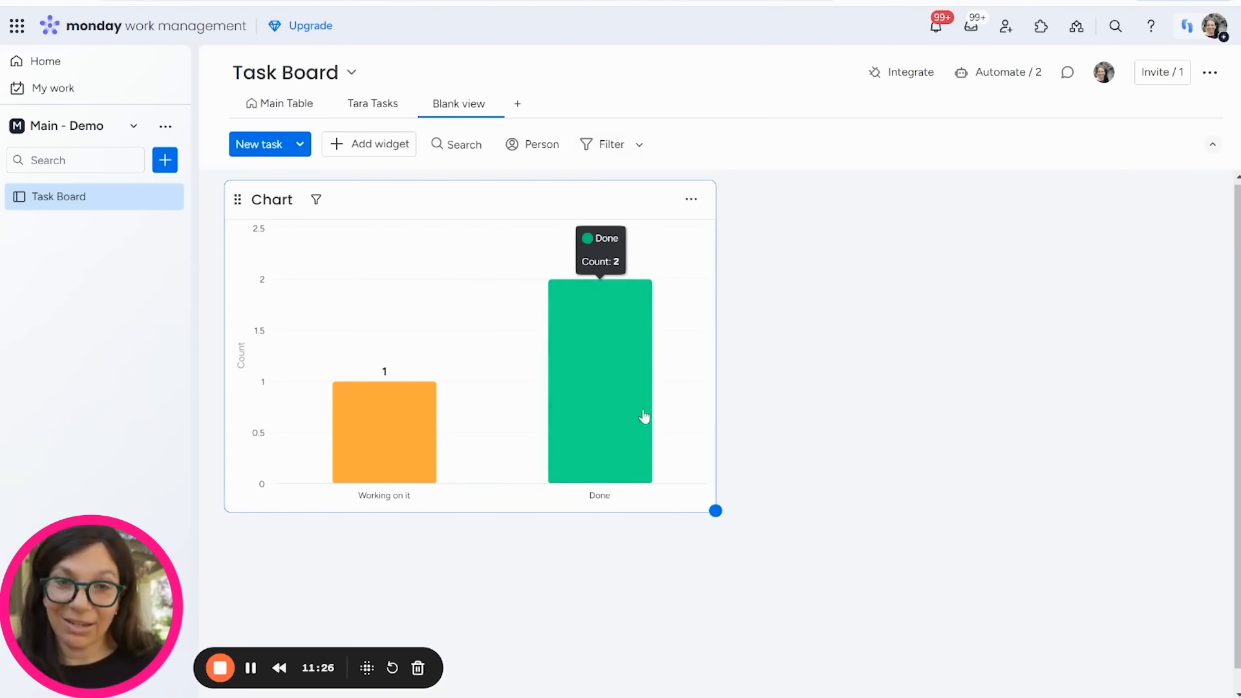
Add a second Chart widget to the Blank view and change its chart type to a donut-style pie.
{"action": "left_click", "coordinate": [365, 144]}
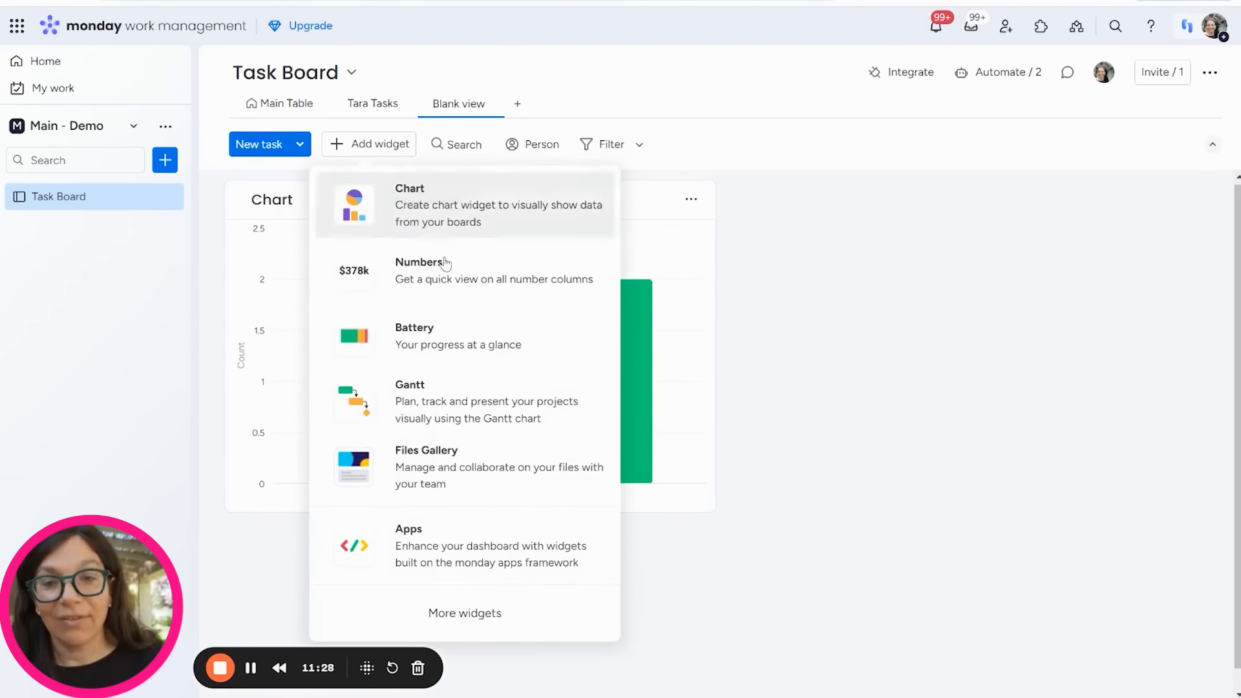
{"action": "left_click", "coordinate": [438, 220]}
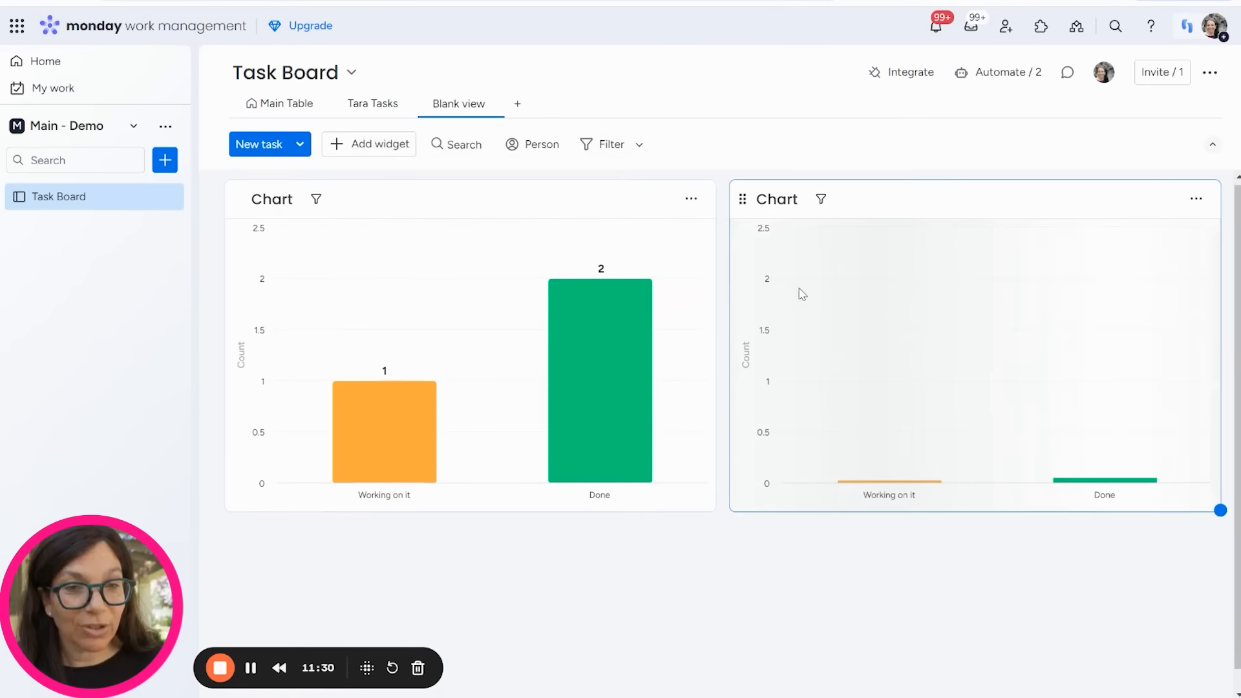
{"action": "left_click", "coordinate": [1197, 198]}
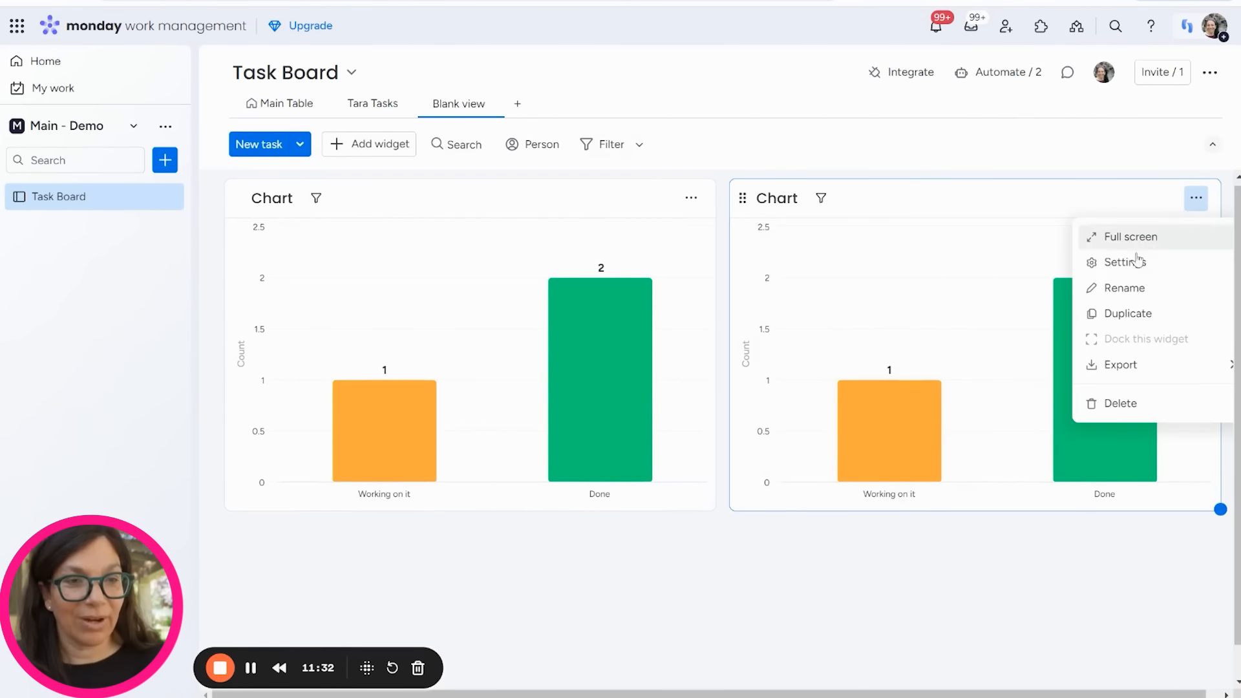
{"action": "left_click", "coordinate": [1126, 263]}
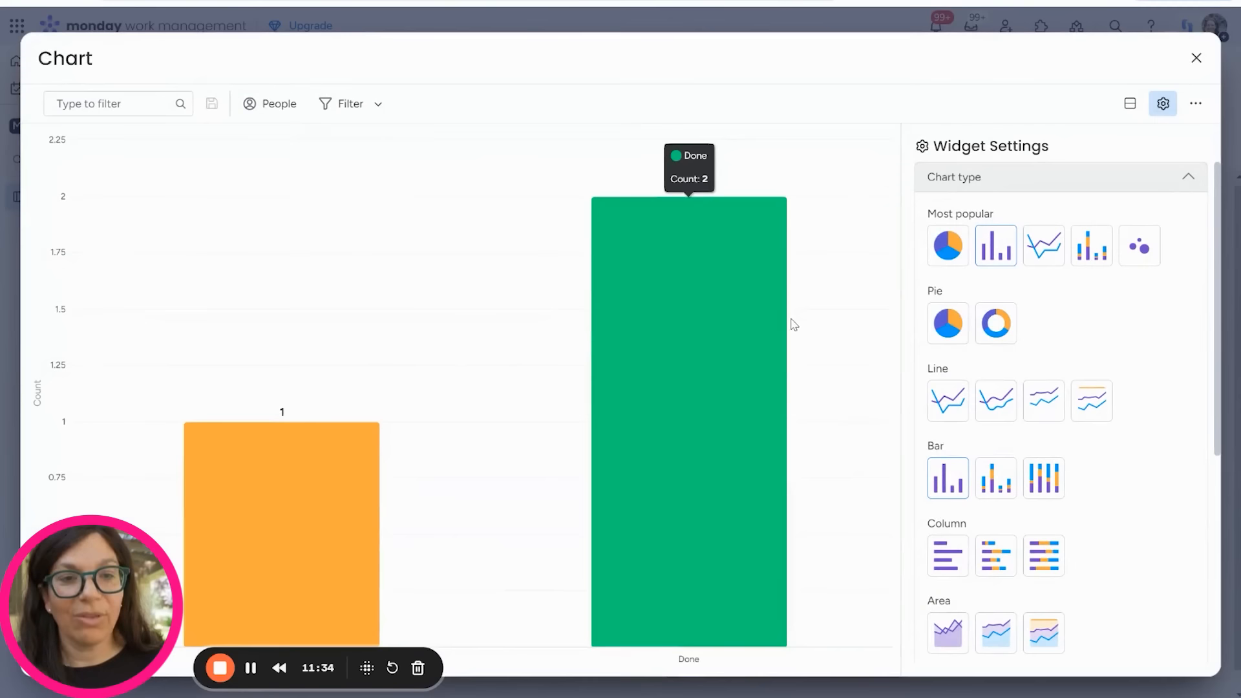
{"action": "left_click", "coordinate": [996, 329]}
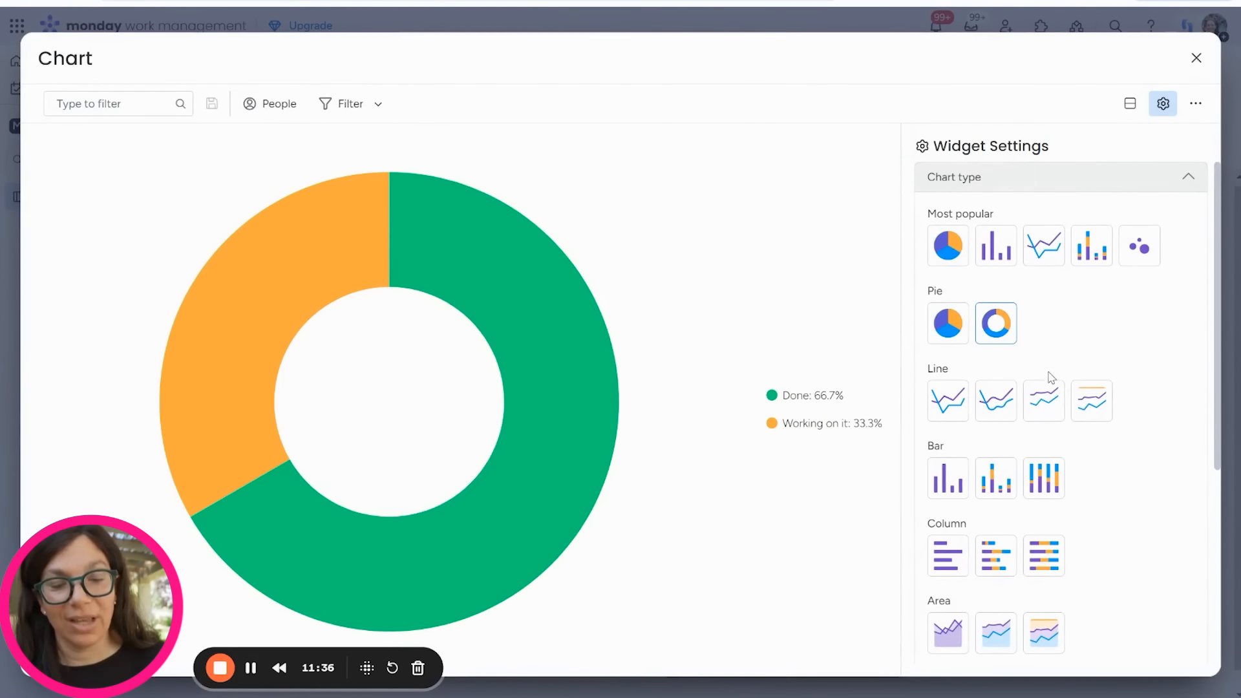
{"action": "scroll", "coordinate": [1052, 380], "scroll_direction": "down", "scroll_amount": 5}
{"action": "left_click", "coordinate": [1195, 58]}
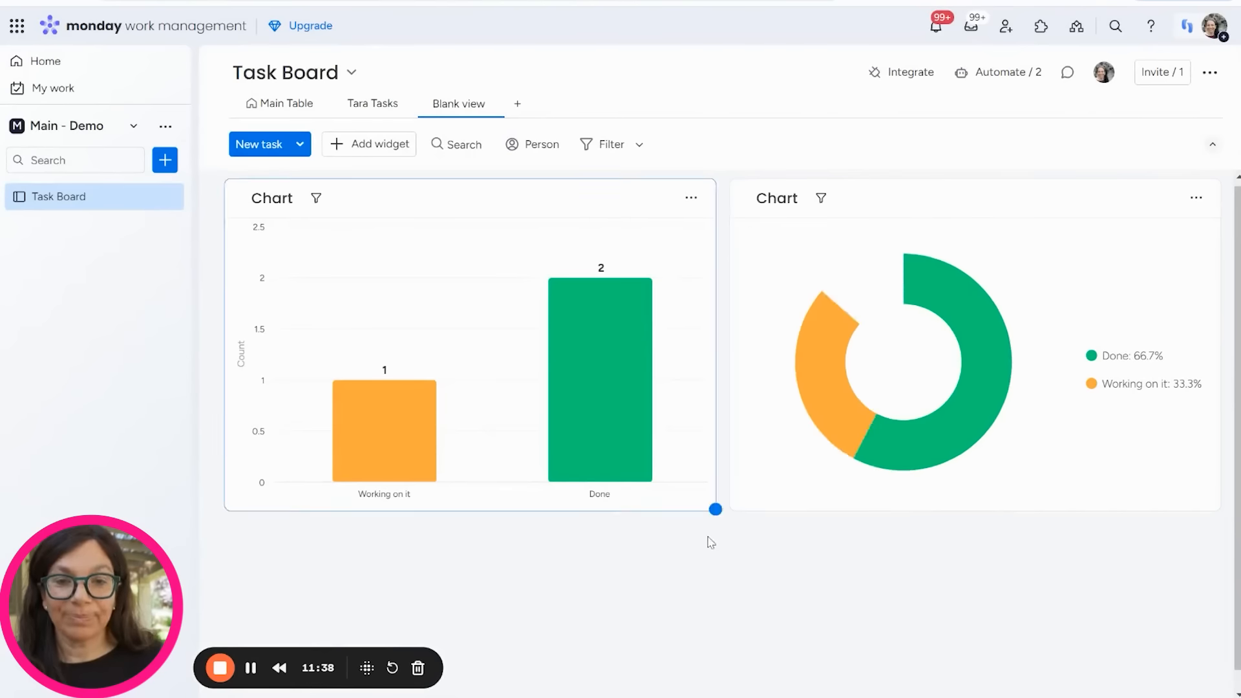